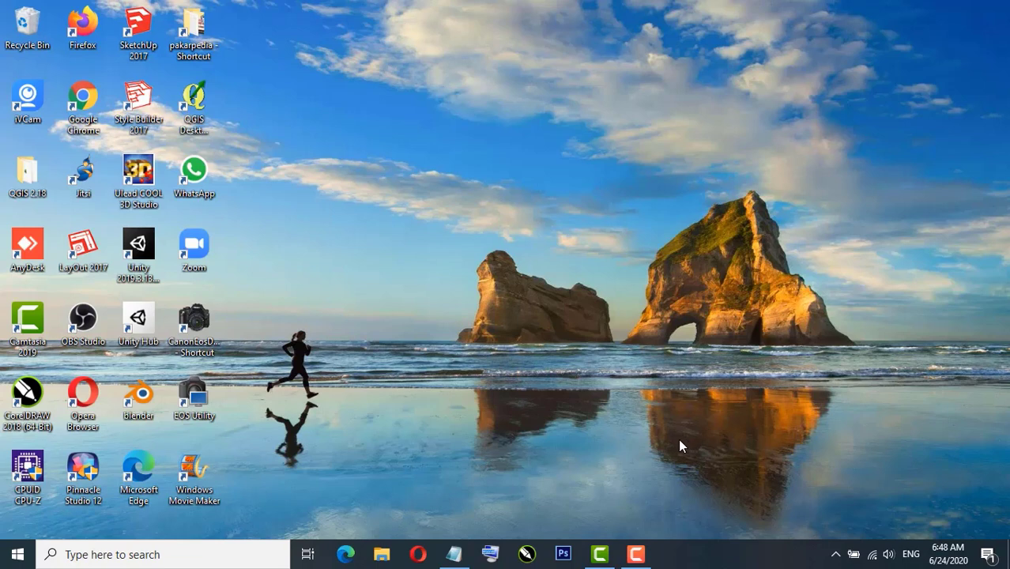
Step: In Notepad, type plan items '1. Membuat poster kegiatan' and '2. Membuat form pendaftaran online'
left_click(452, 467)
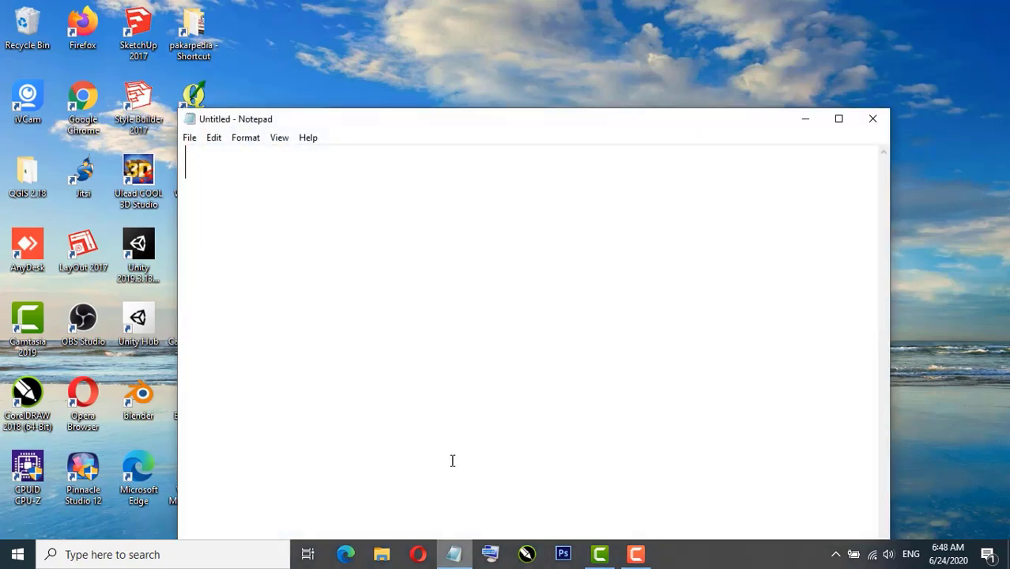
type("1. ")
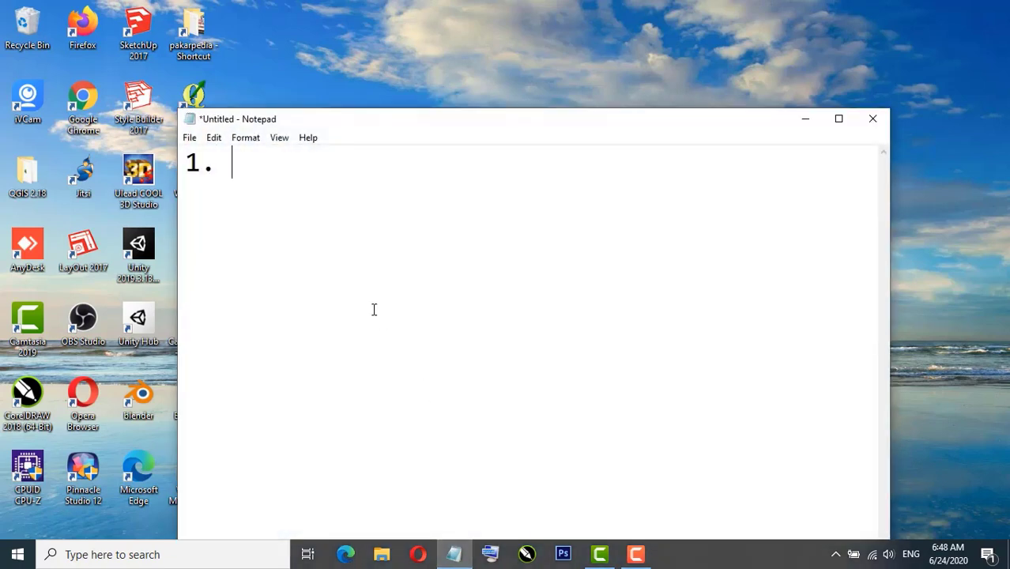
type("Membuat p")
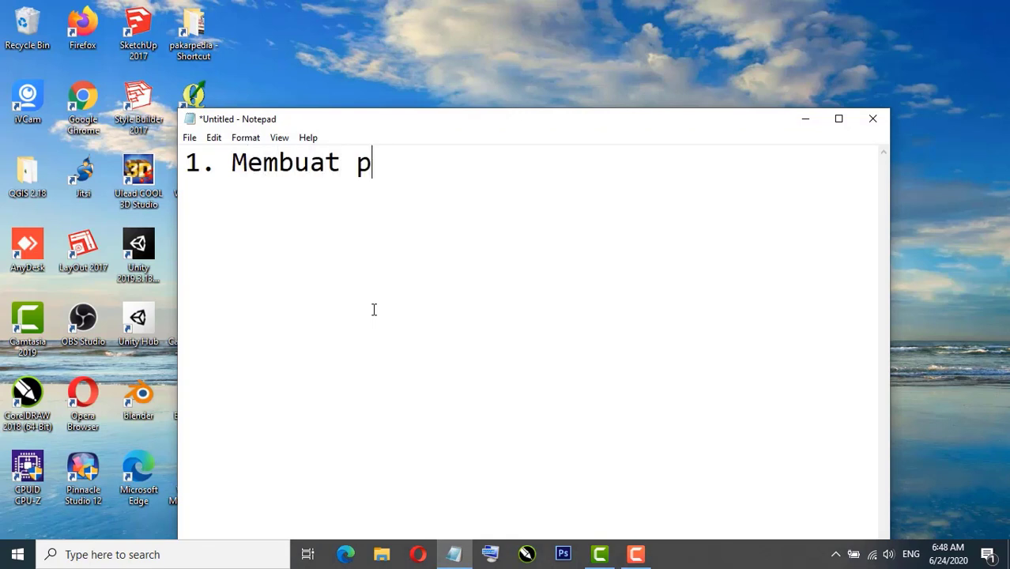
type("oster kegiatan")
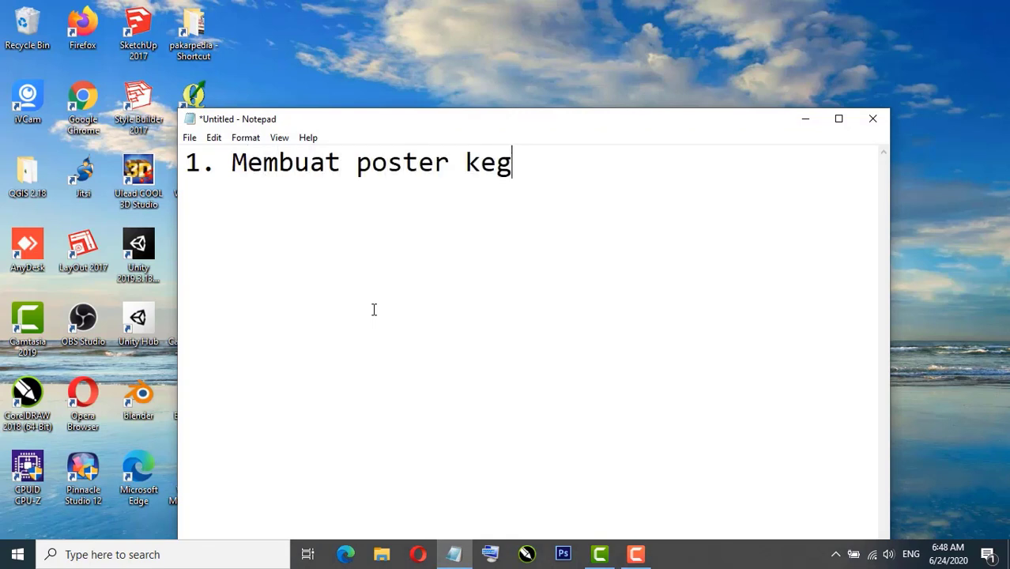
key("Return")
type("2. ")
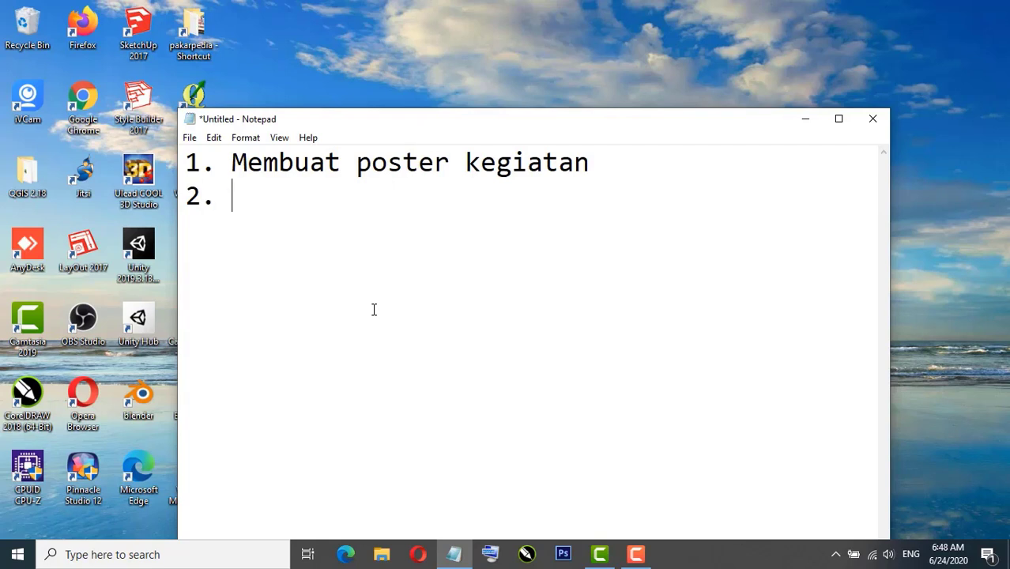
type("Membuar")
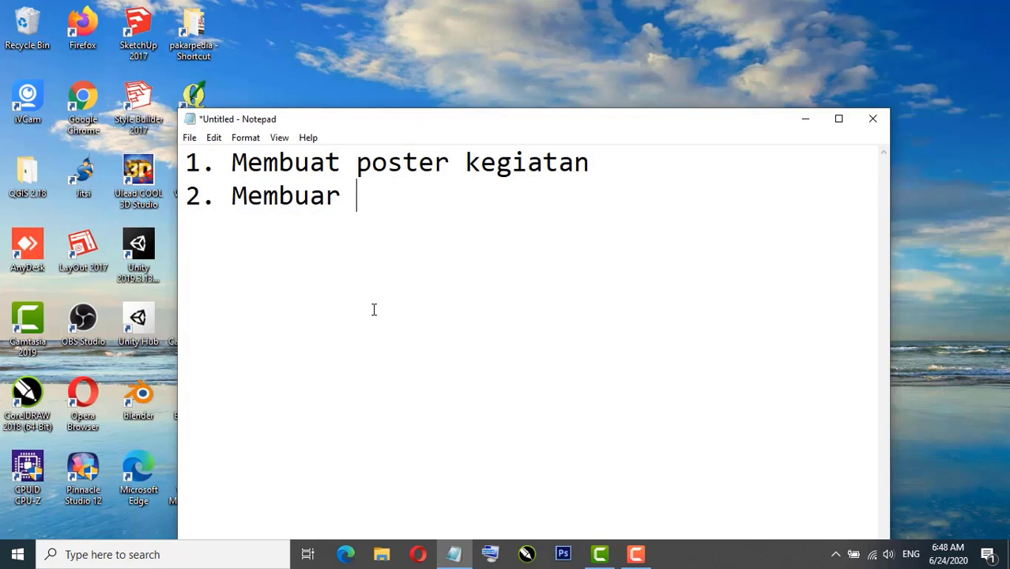
key("BackSpace")
key("BackSpace")
type("t form pen")
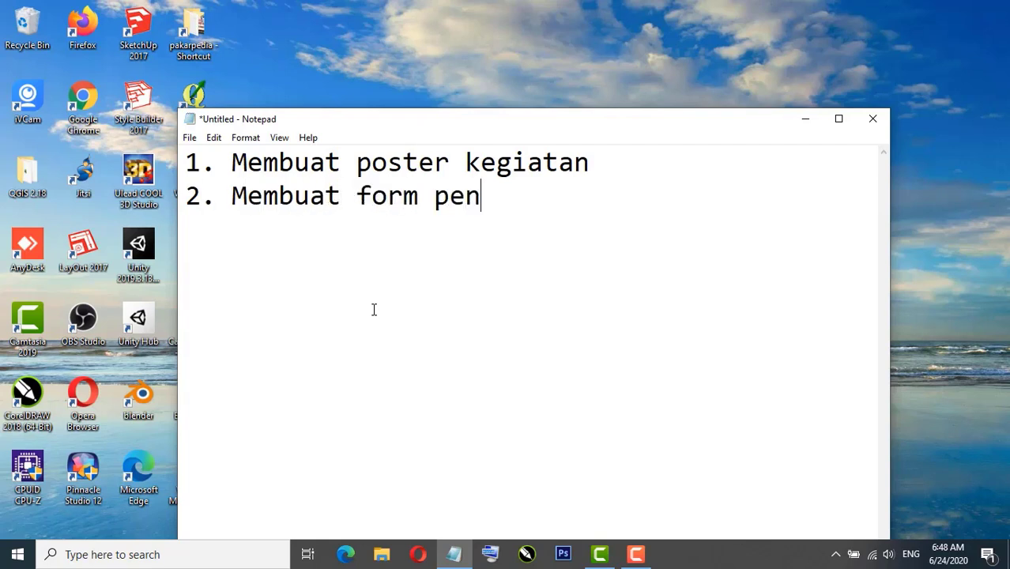
type("daftaran online")
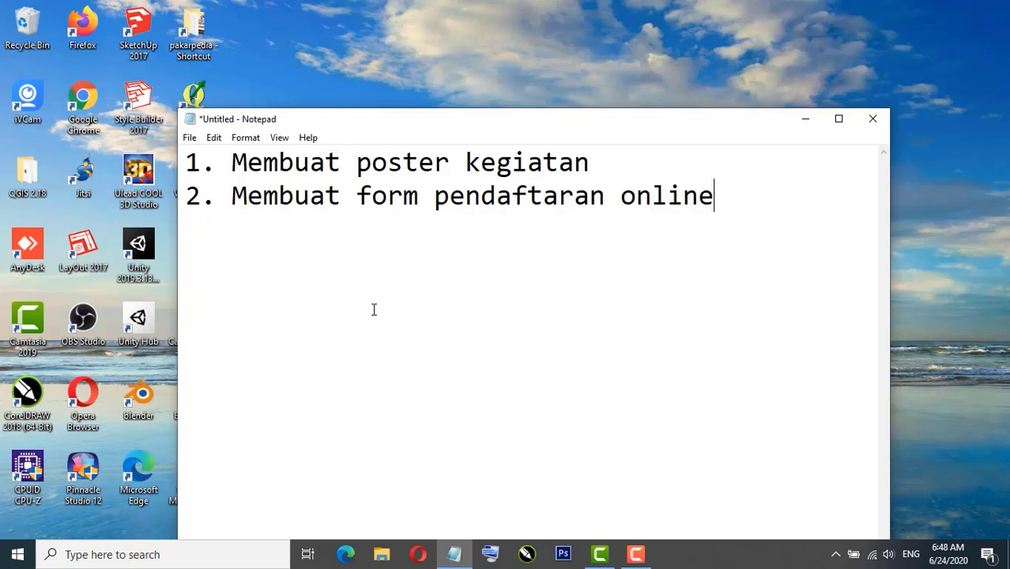
key("Return")
Step: Add items 3–5 (form presensi online, template sertifikat, mengirim sertifikat secara auto) and minimise Notepad
type("3. Memb")
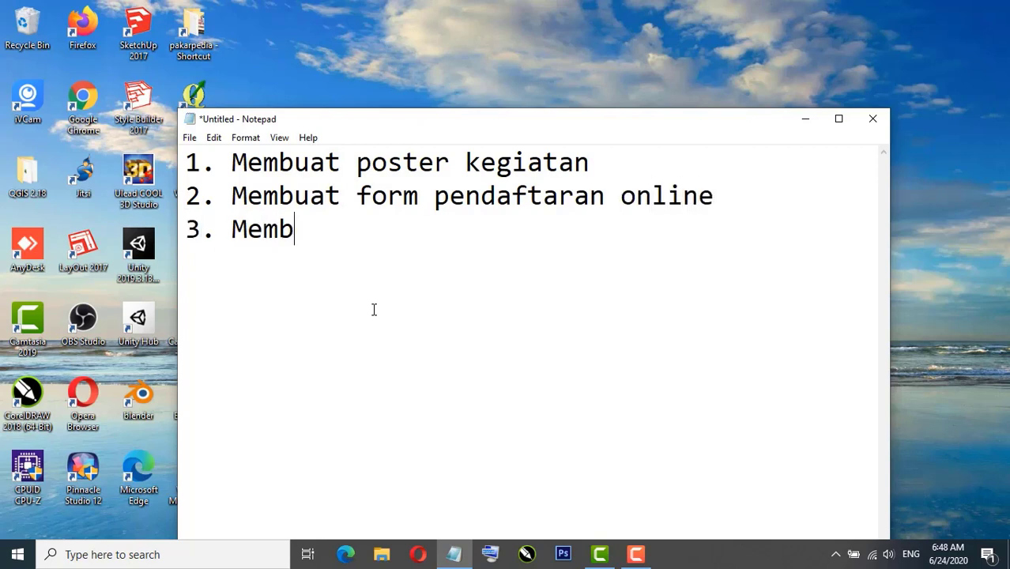
type("uat form")
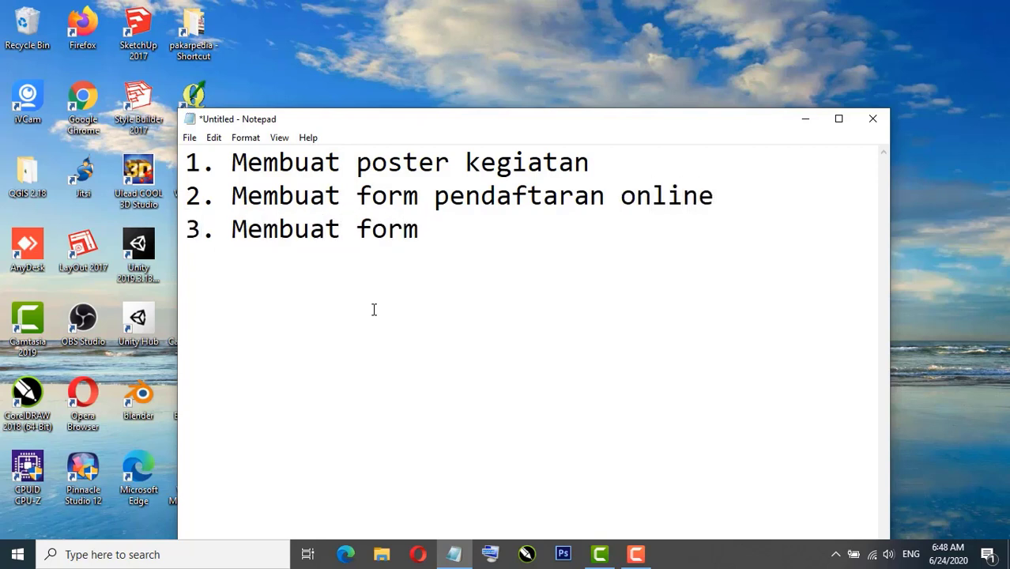
type(" presensi online")
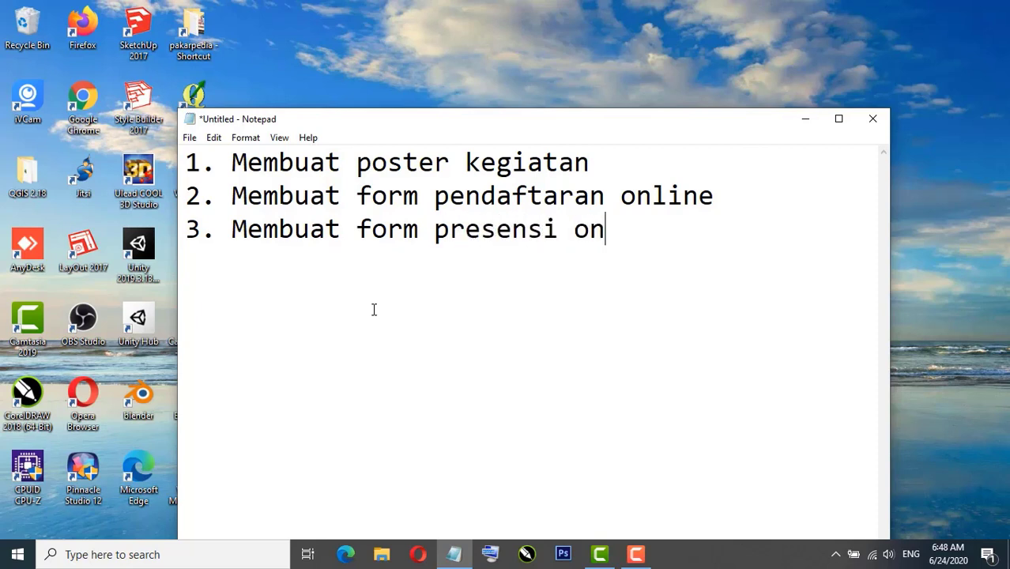
key("Return")
type("4. ")
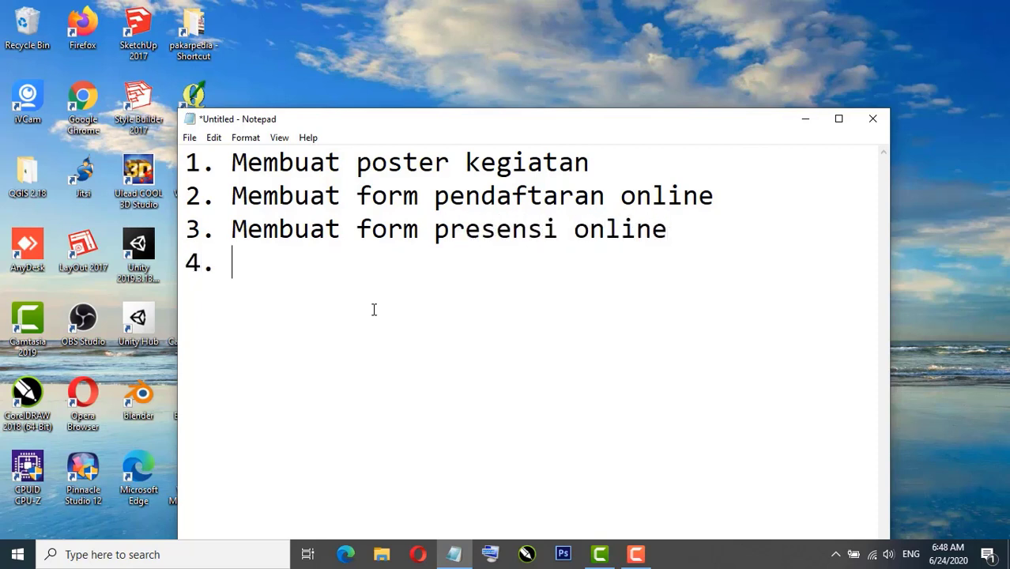
type("Membuat tem")
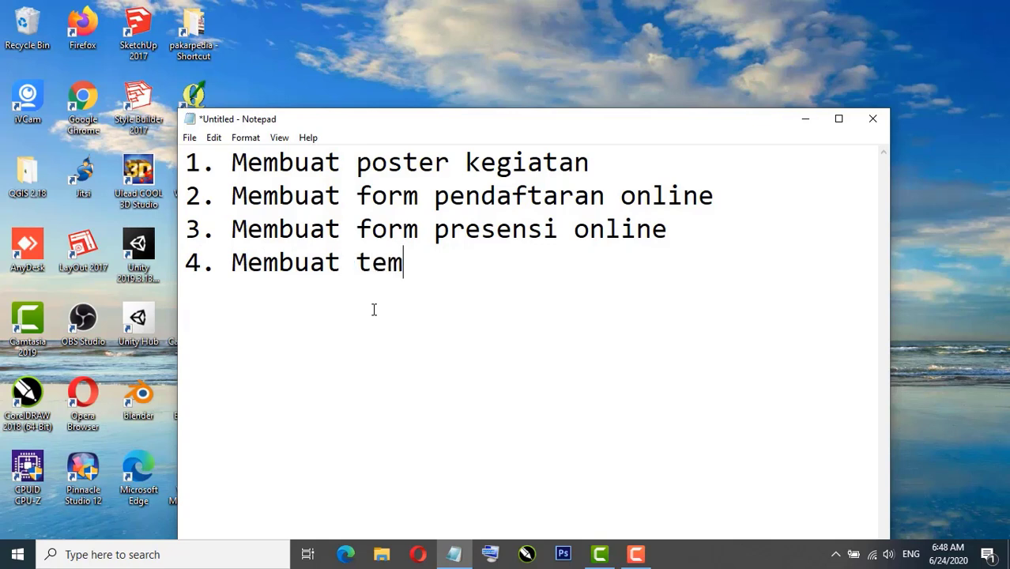
type("plate sertifikat")
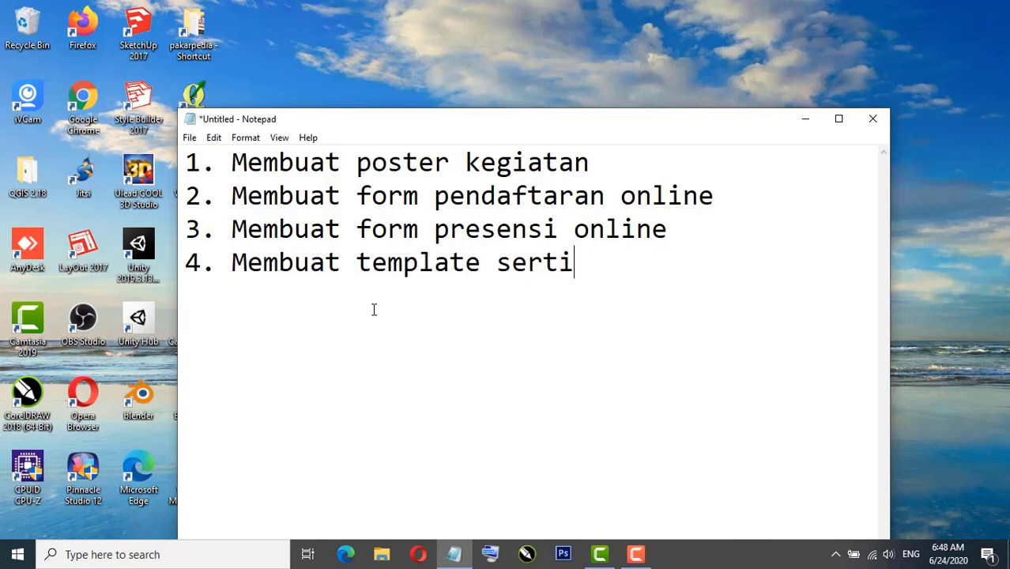
key("Return")
type("5. ")
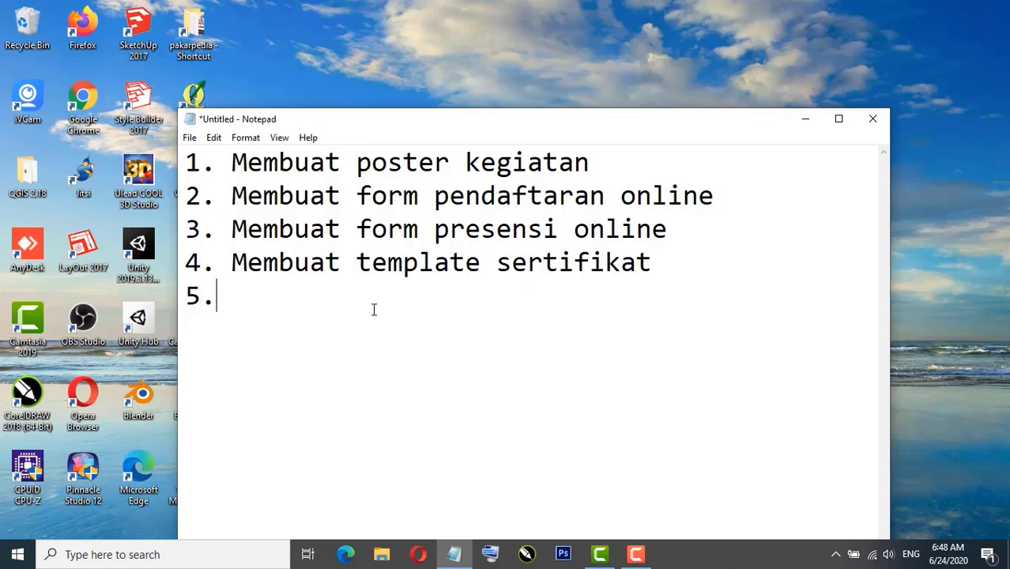
type("Mengirim ser")
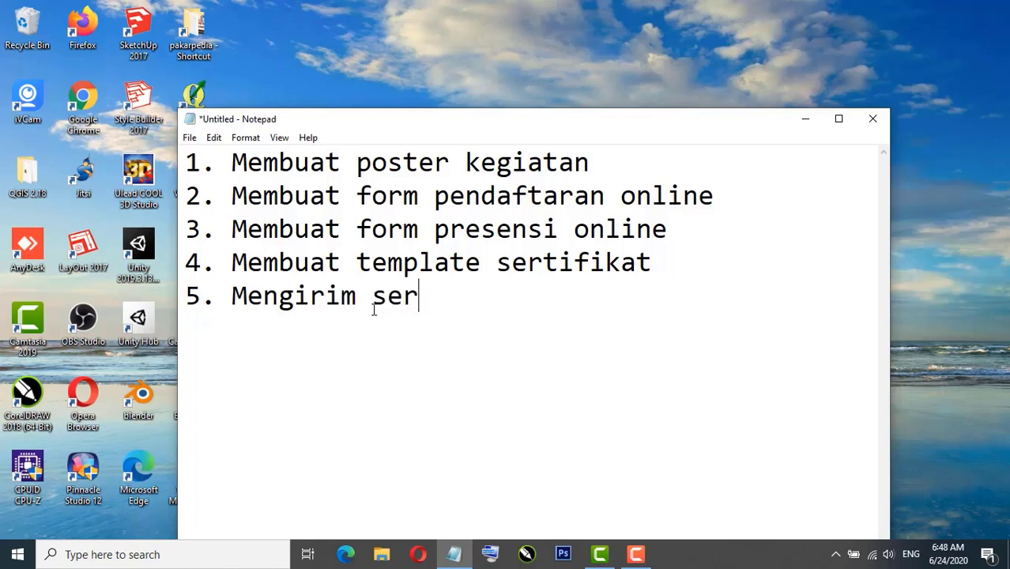
type("tifikat secara uto")
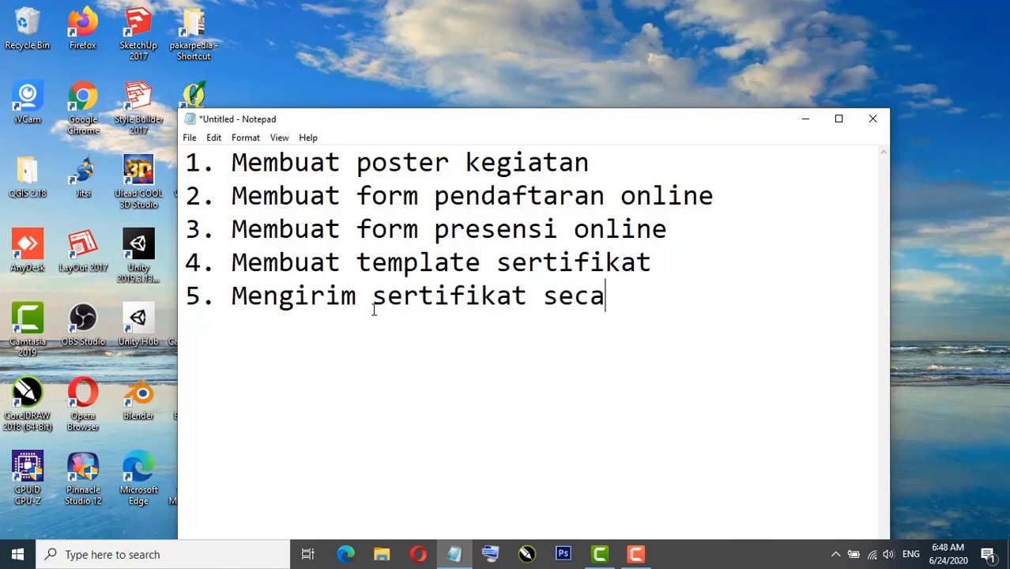
key("BackSpace")
key("BackSpace")
key("BackSpace")
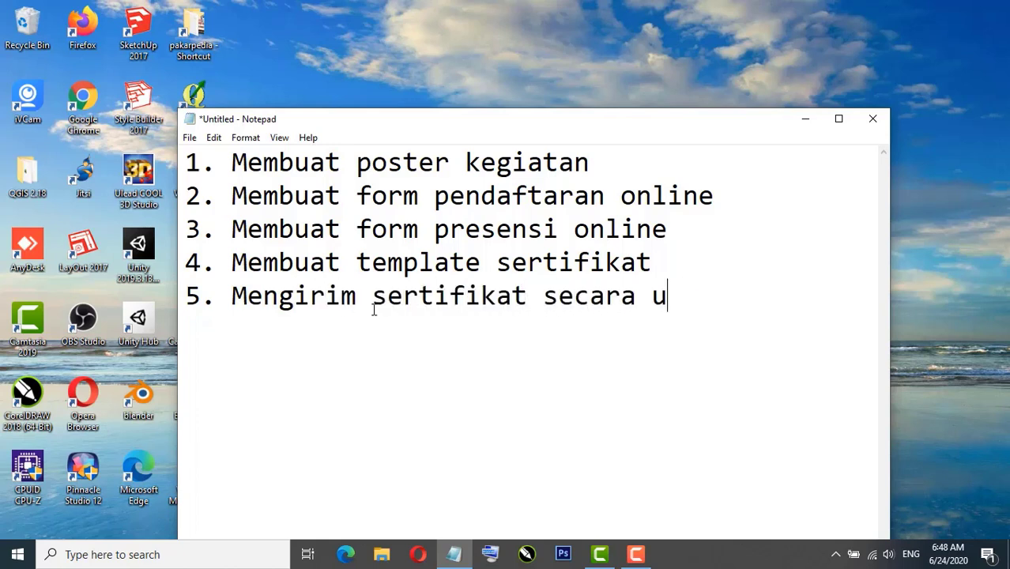
type("auto")
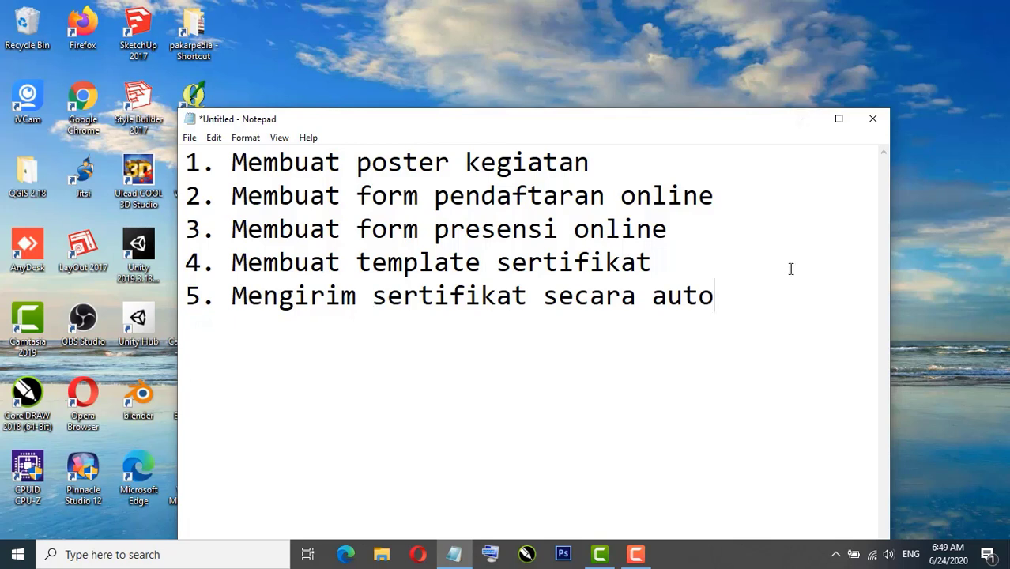
left_click(804, 120)
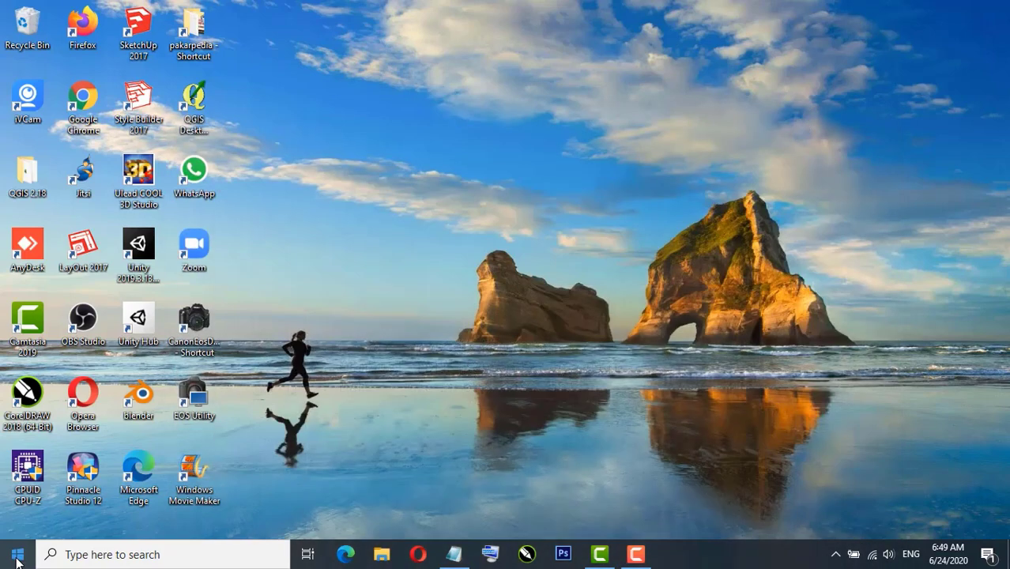
Step: Launch Google Chrome from the Start menu and maximise its window
left_click(17, 554)
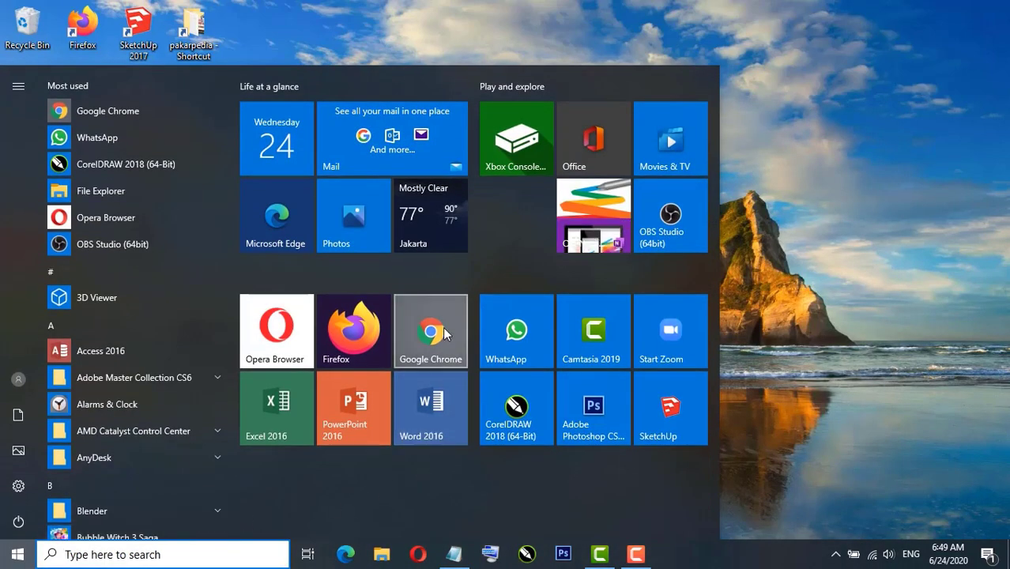
left_click(448, 332)
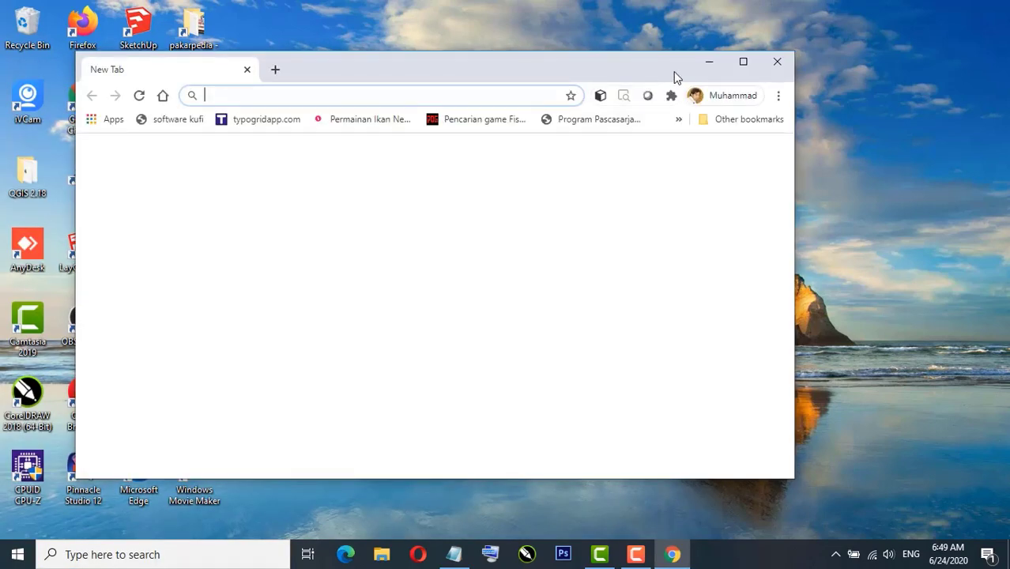
left_click(743, 63)
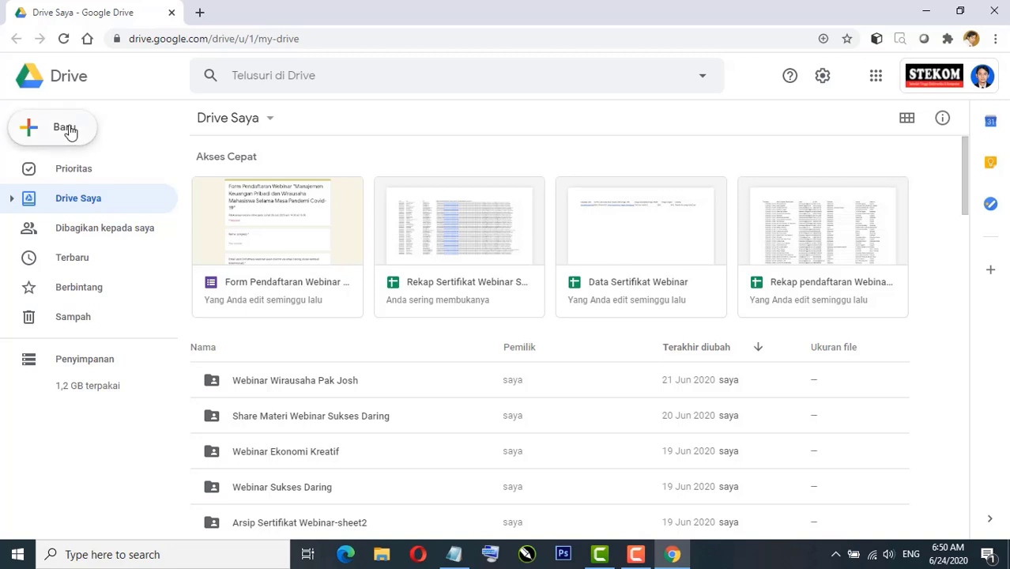
Step: Create a folder named 'LATIHAN WEBINAR ONLINE' in Drive Saya and open it
left_click(70, 132)
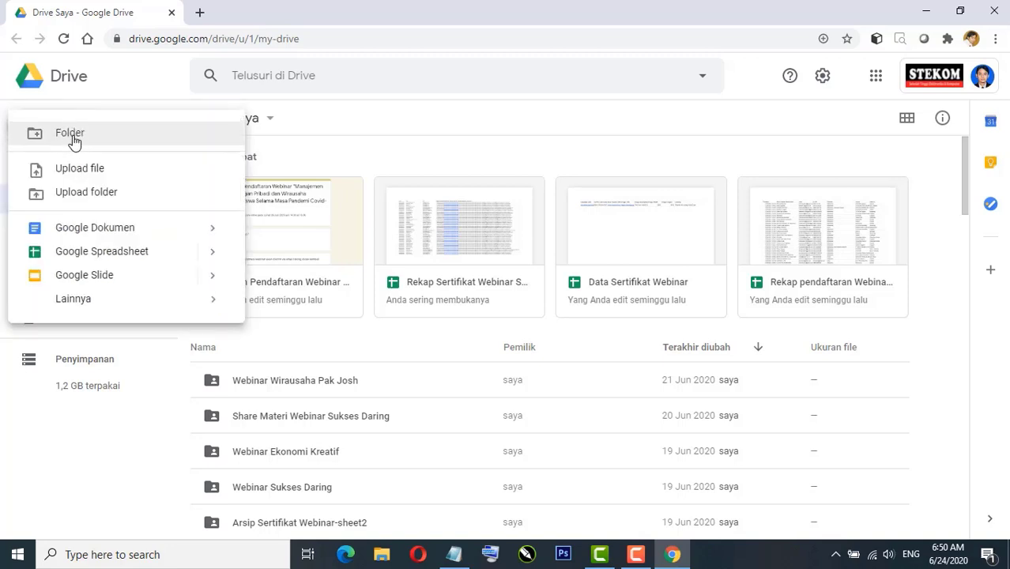
left_click(75, 140)
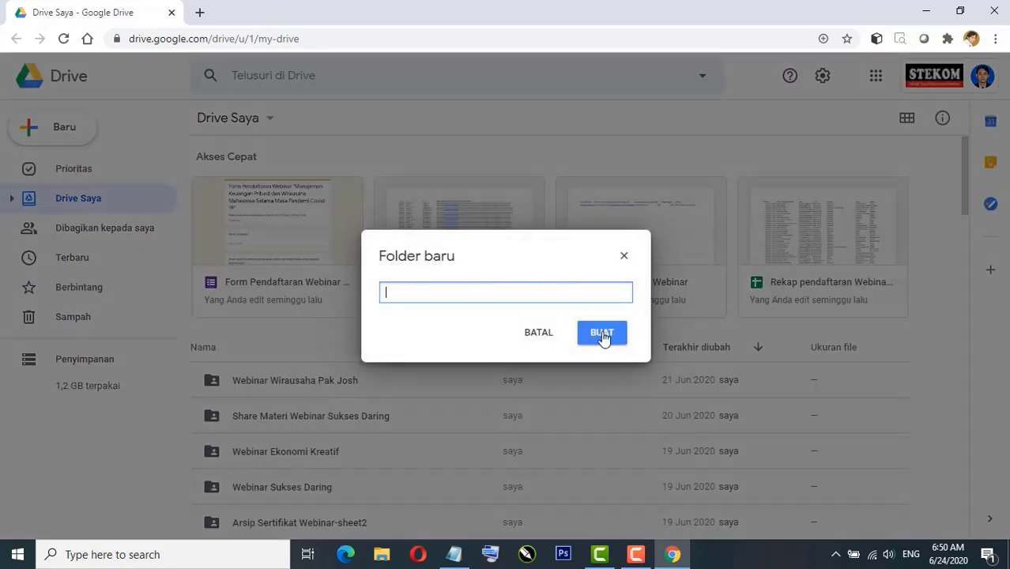
type("LATI")
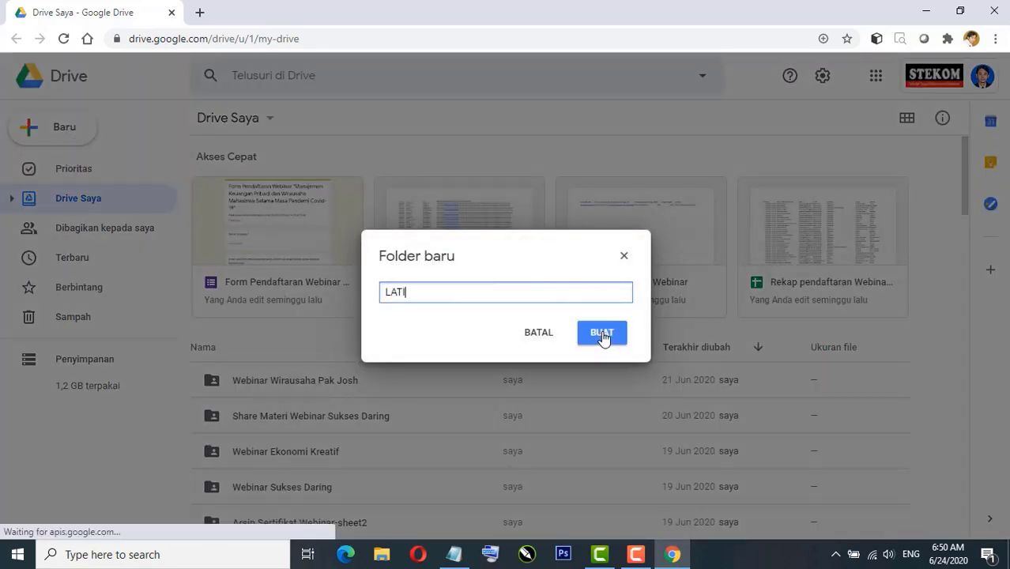
type("HAN WEBINA")
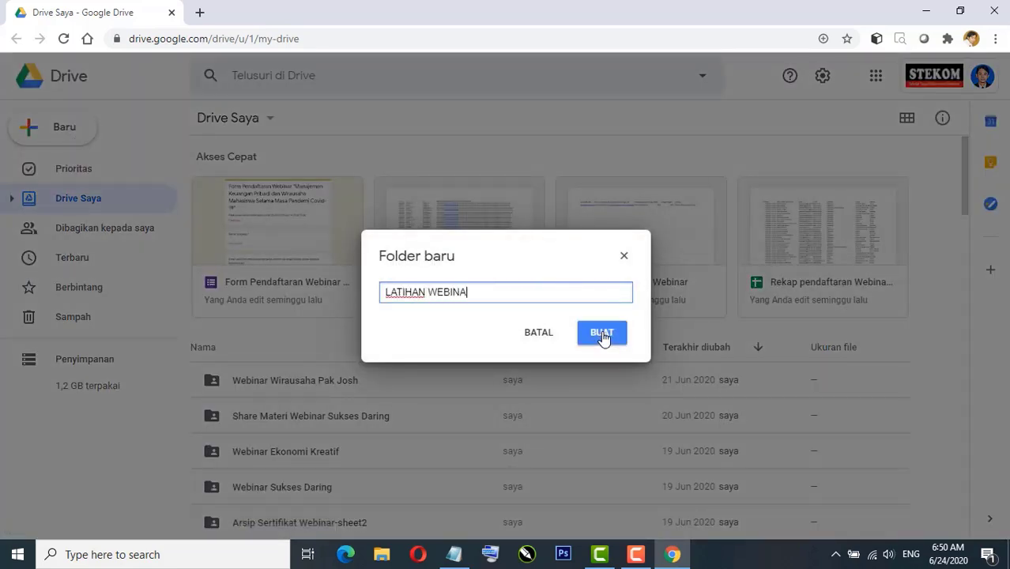
type("R ONLINE")
left_click(603, 335)
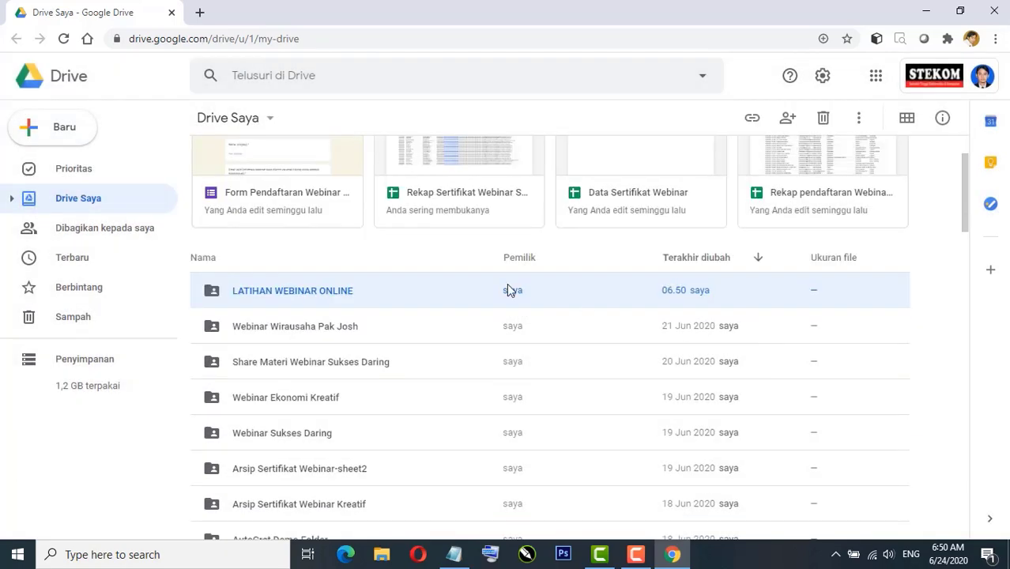
double_click(270, 293)
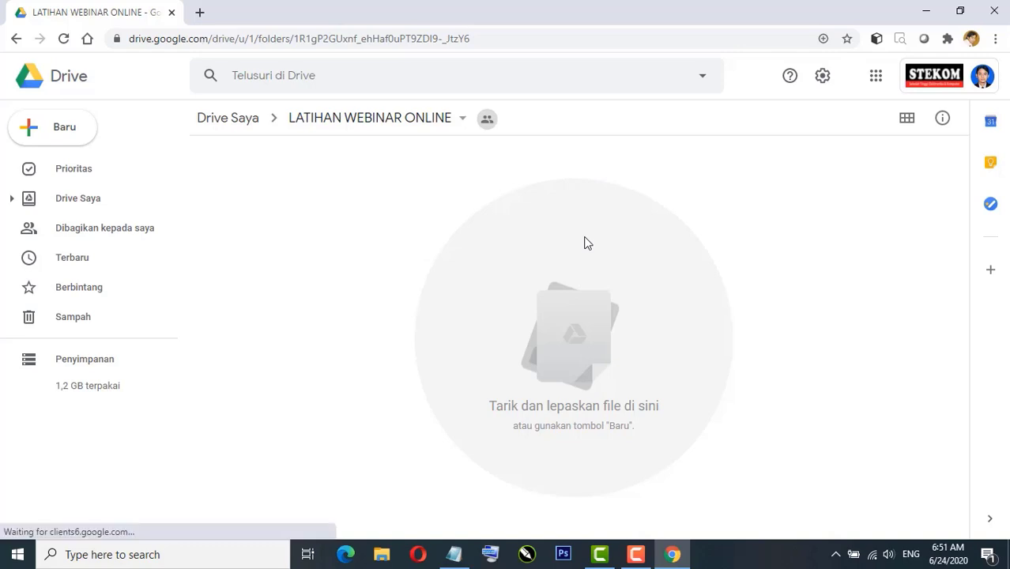
left_click(52, 131)
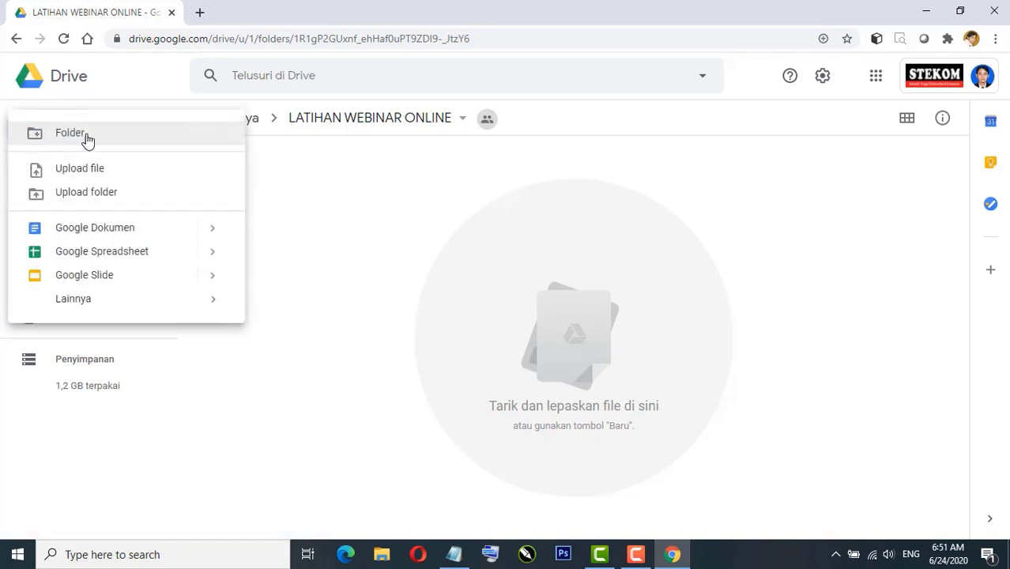
Step: Create a blank Google Form in this folder, using the folder's sharing settings
mouse_move(212, 311)
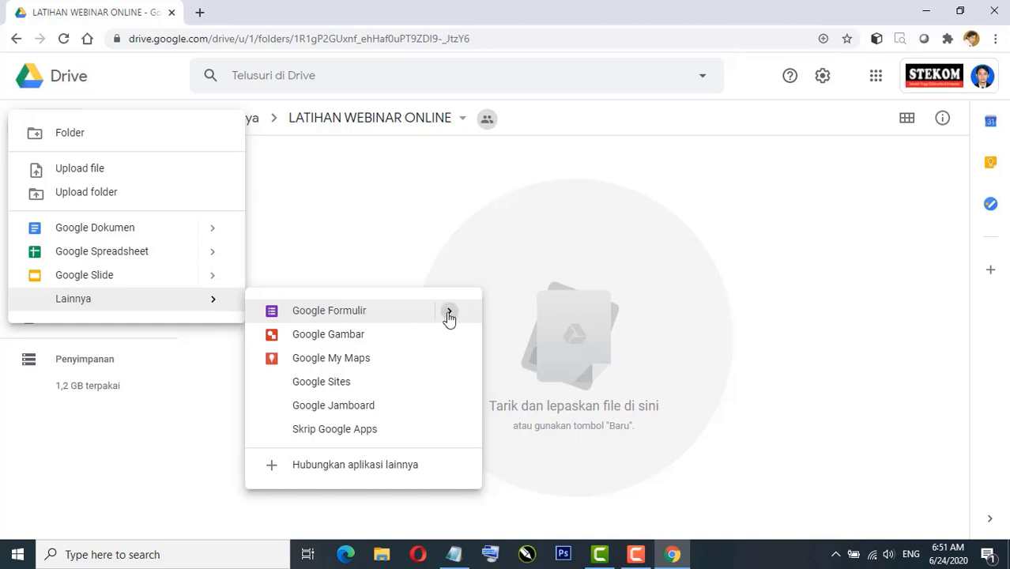
mouse_move(449, 316)
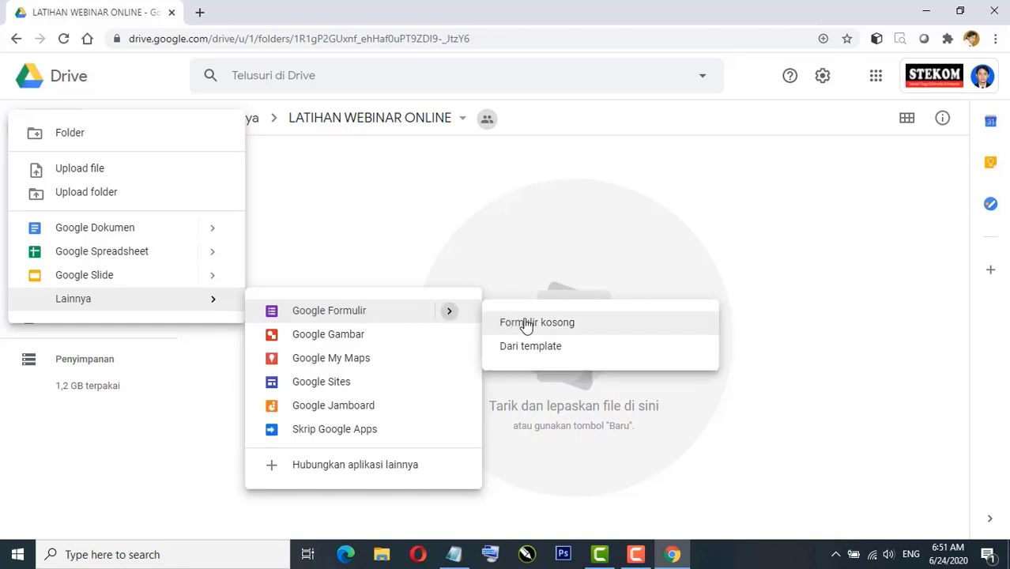
left_click(533, 324)
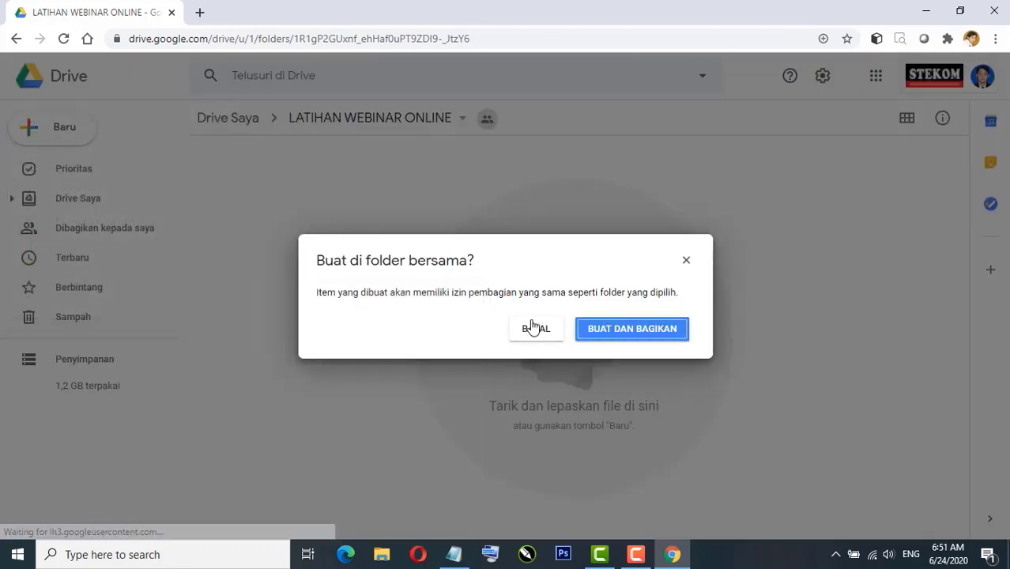
left_click(620, 330)
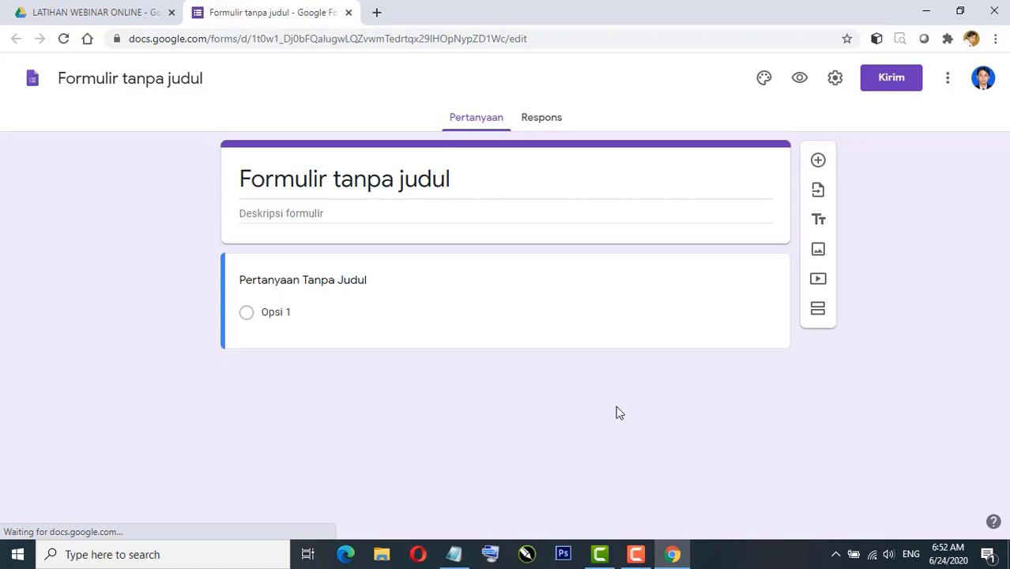
Step: Title the form 'Form Pendaftaran Latihan Webinar', describe it 'Hari Tanggal Bulan Tahun', and name question one 'Nama'
left_click(399, 182)
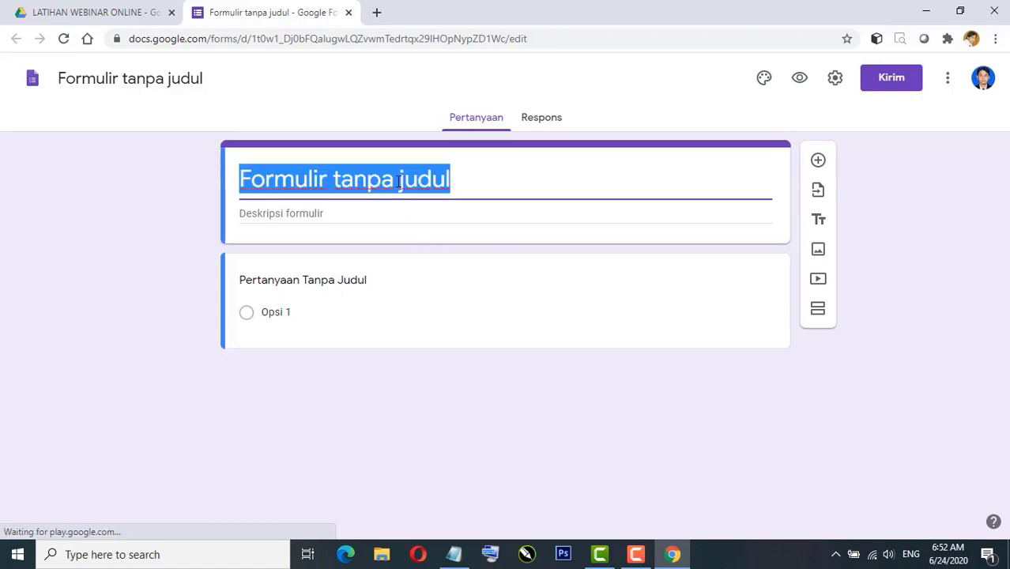
type("F")
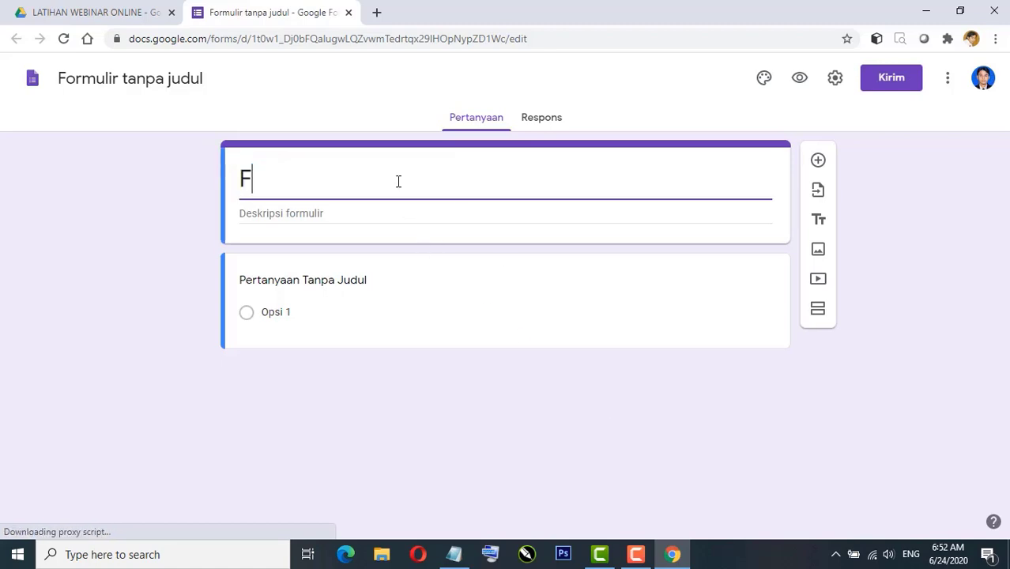
type("orm Pendaf")
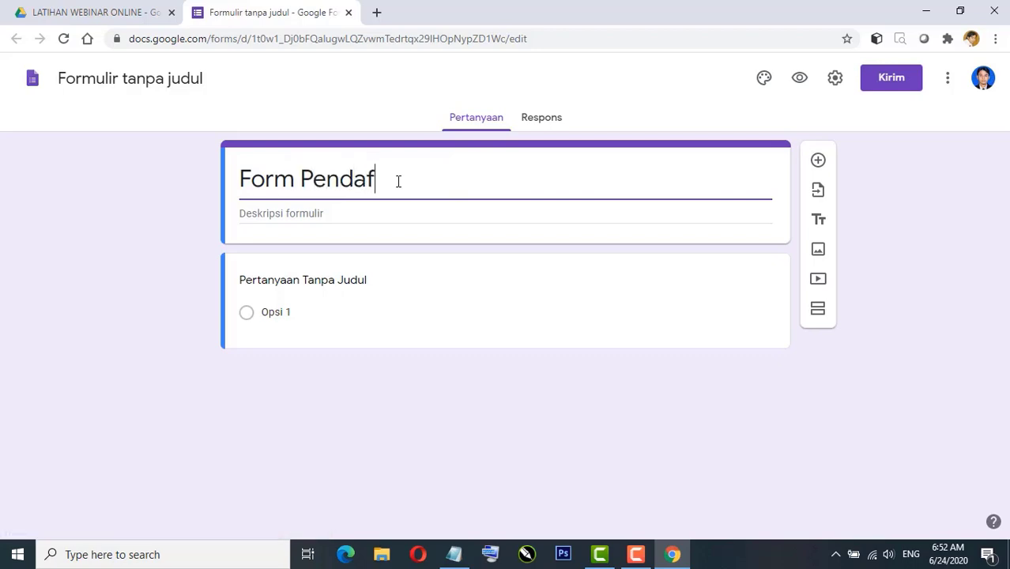
type("taran Latih")
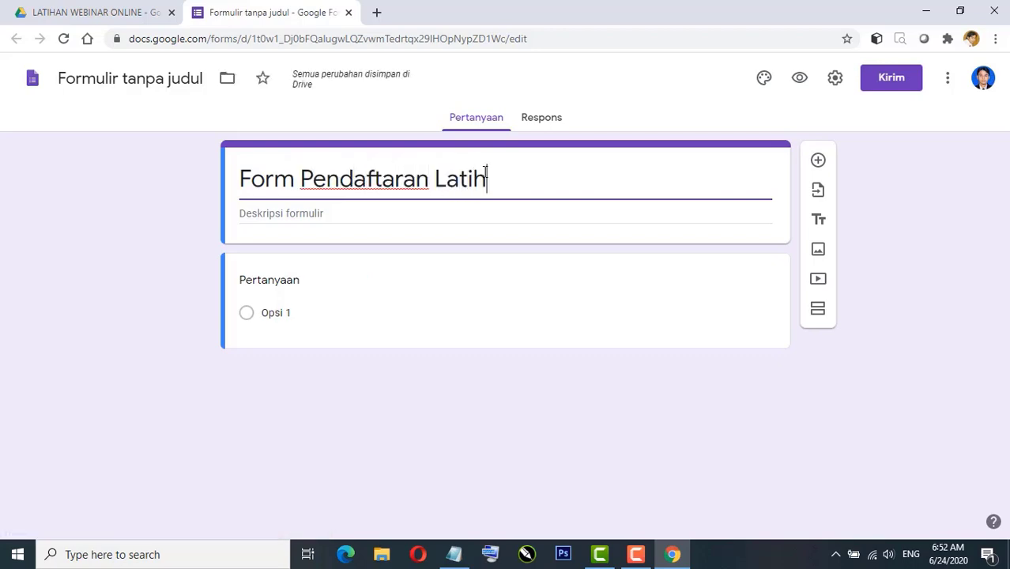
type("an Webinar")
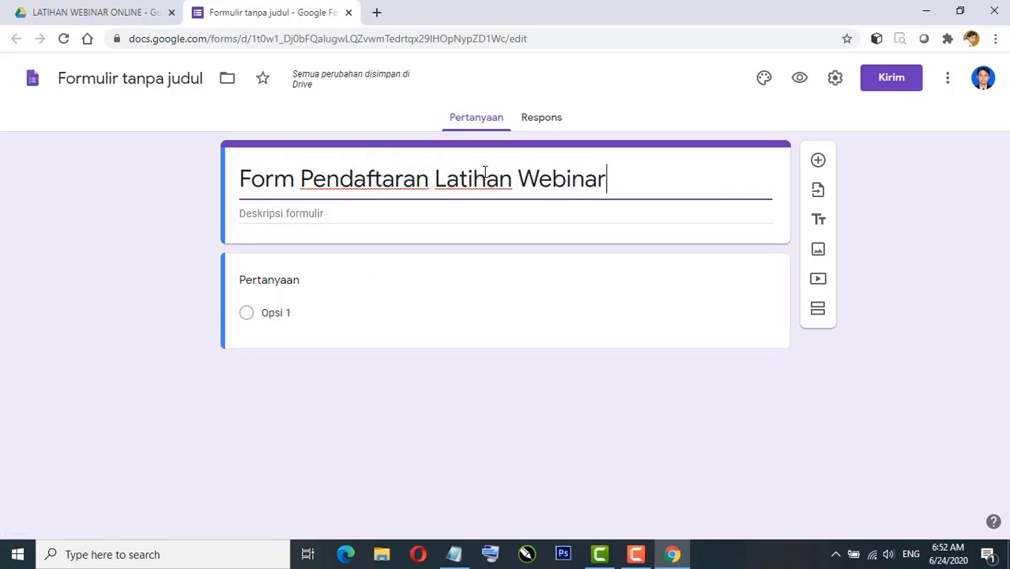
left_click(286, 215)
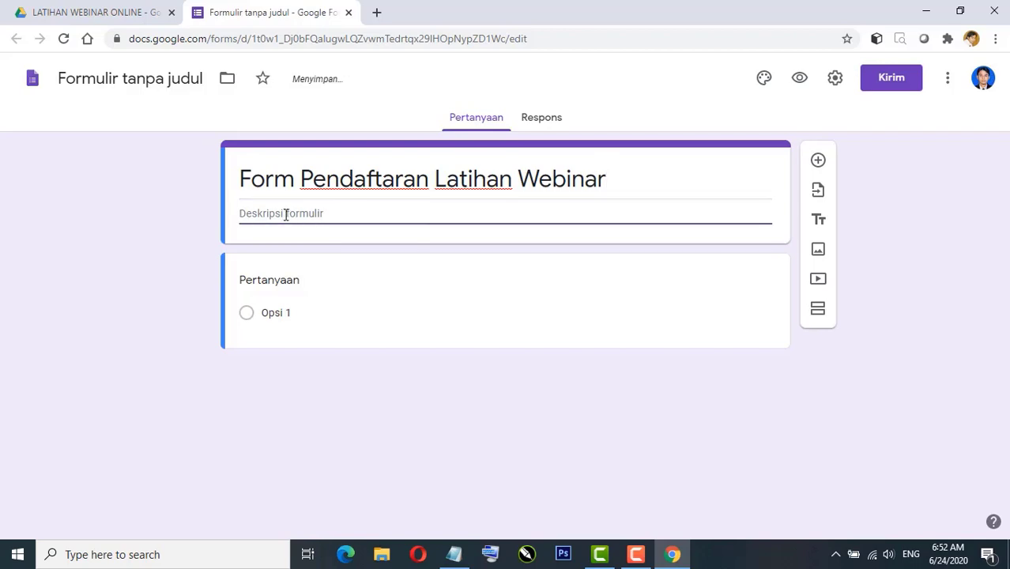
type("Rabu")
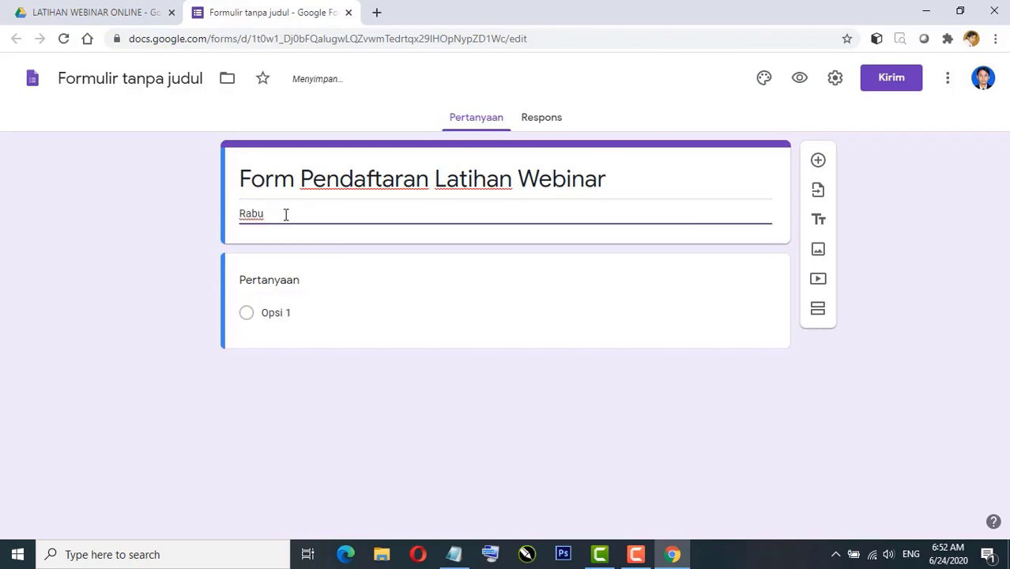
type(" Tanggal")
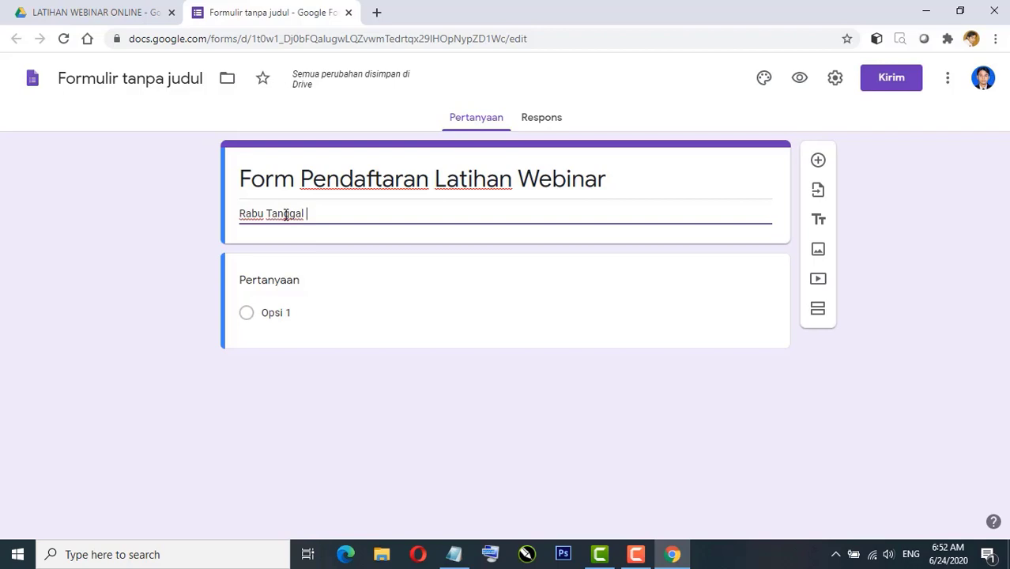
type(" Bulan Tahun")
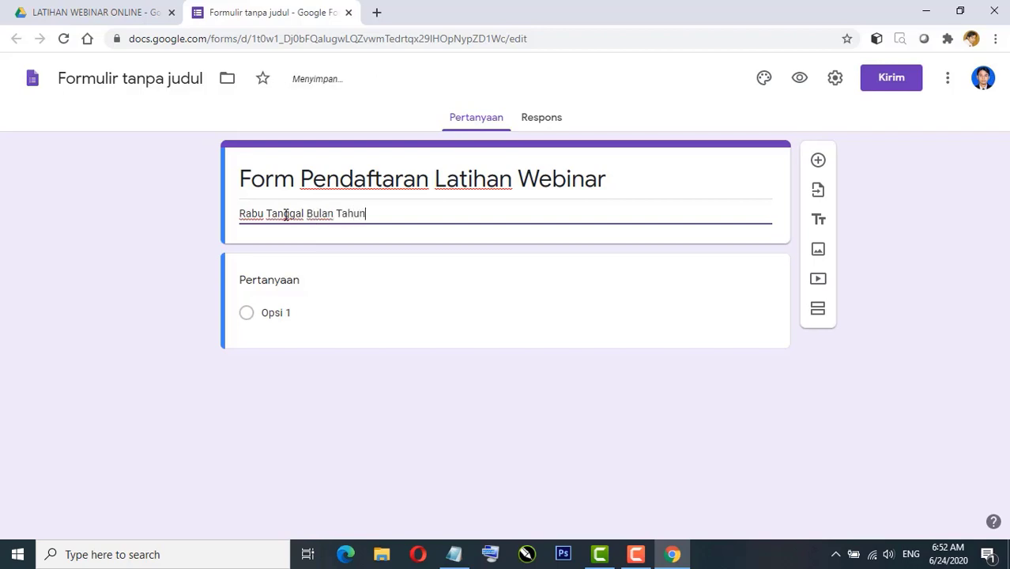
double_click(257, 215)
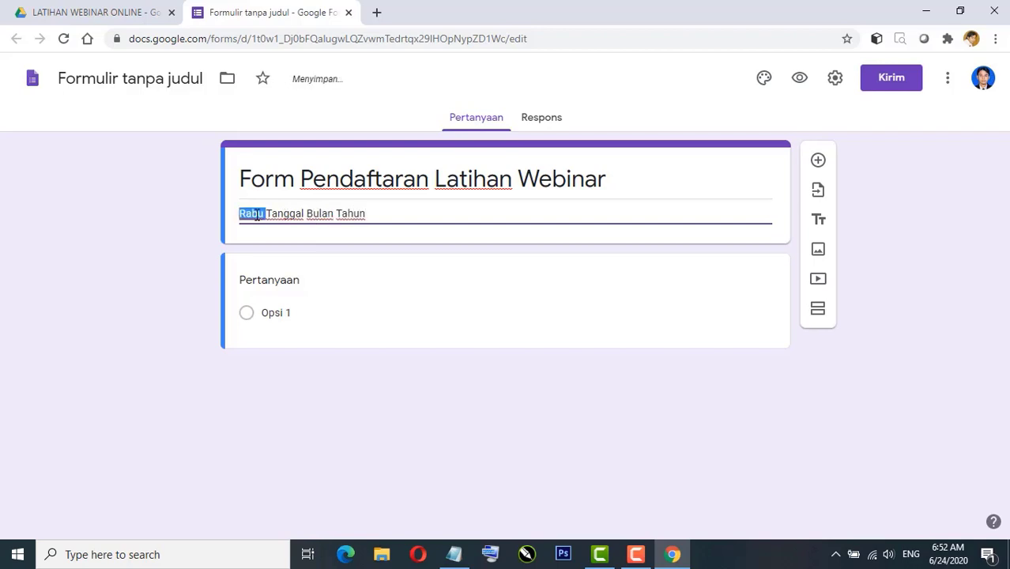
type("Hari")
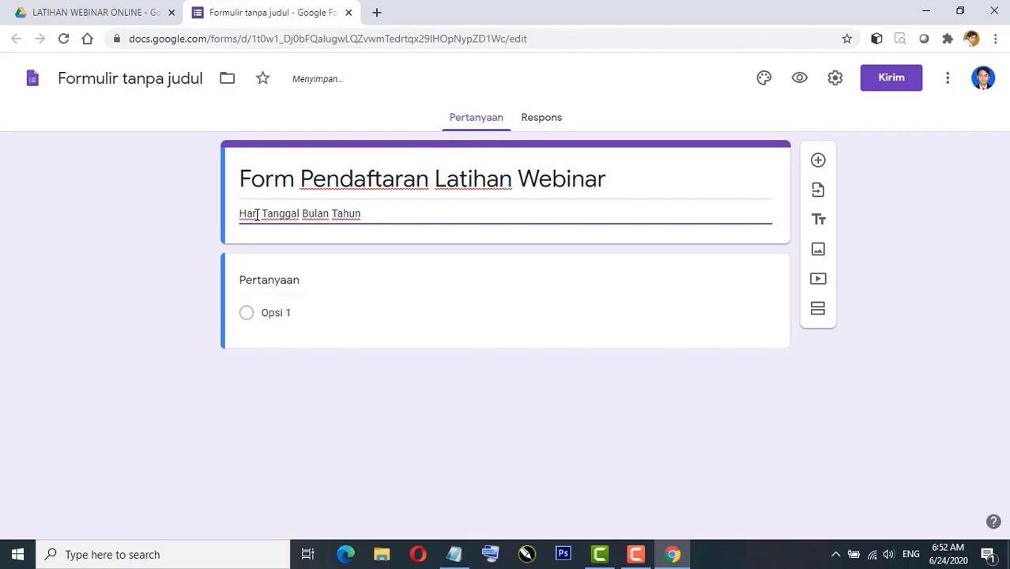
left_click(291, 285)
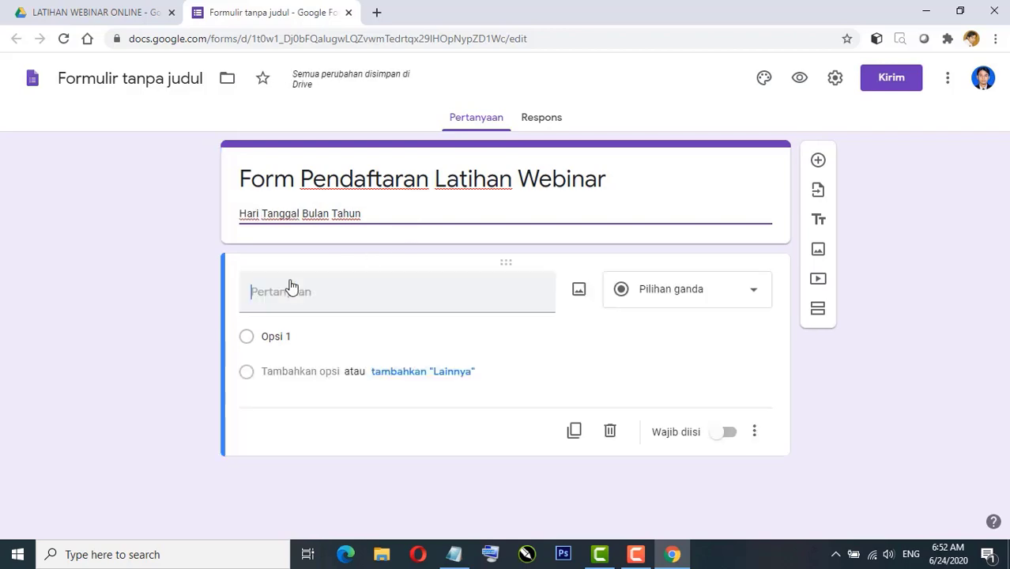
type("Nama")
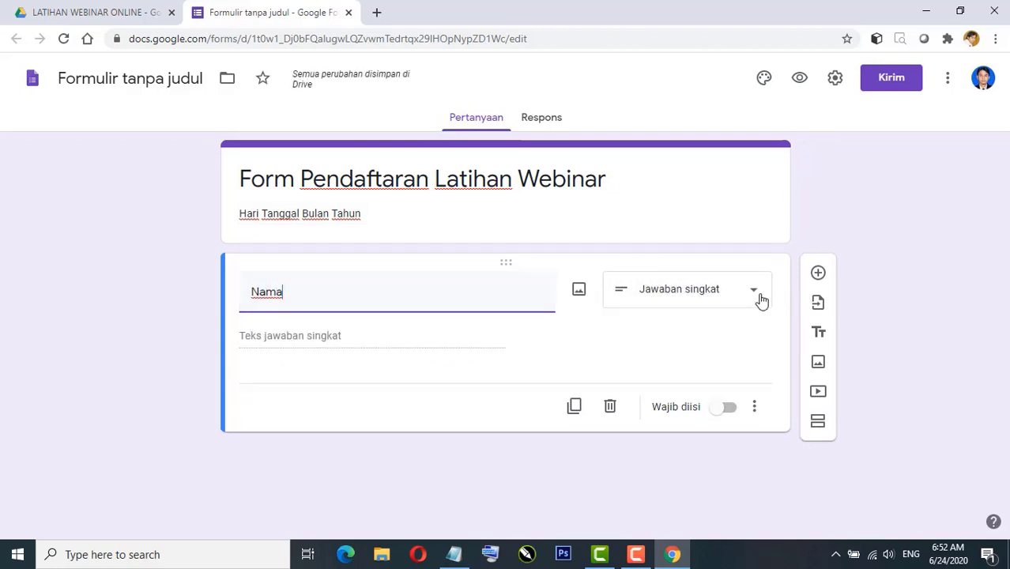
Step: Make Nama required, then duplicate it as the question 'Email (tolong diperhatikan typo)'
left_click(719, 409)
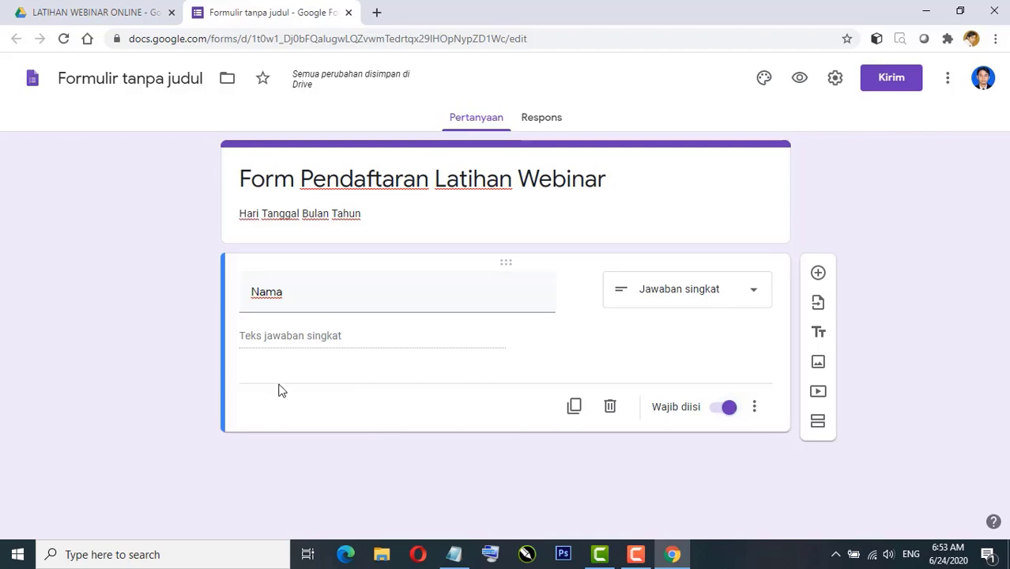
left_click(574, 407)
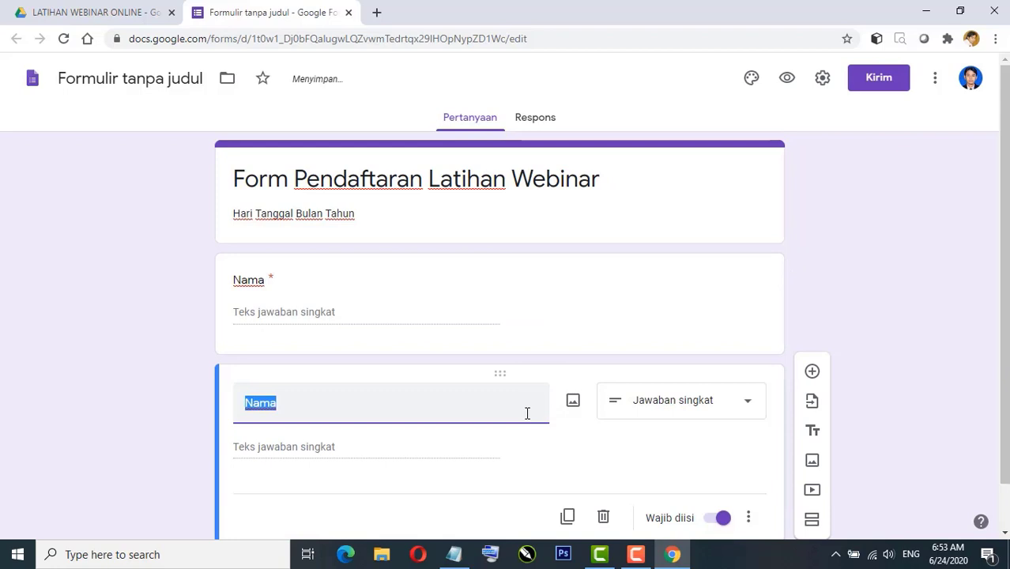
type("Email")
scroll(528, 417, "down", 1)
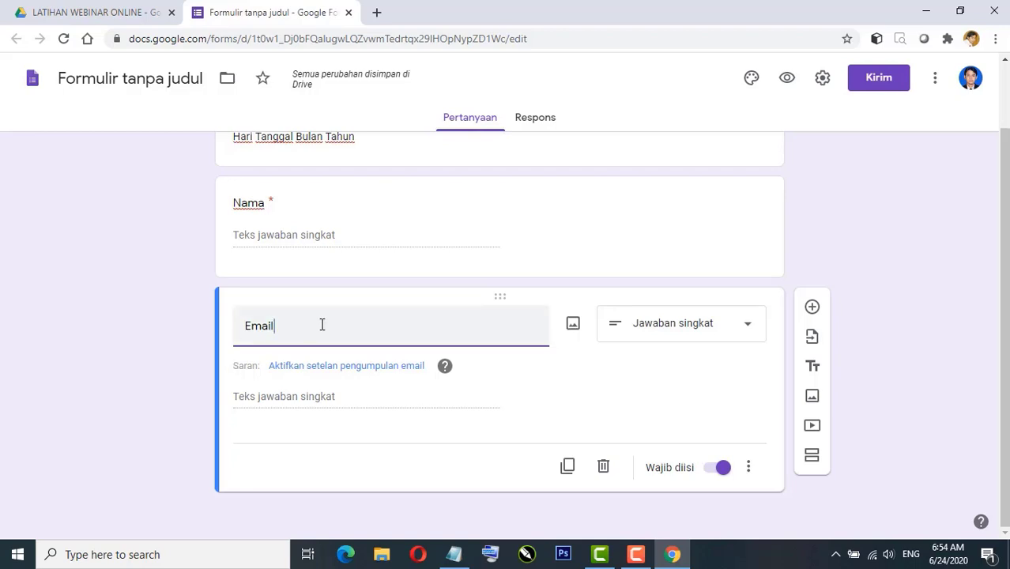
type("(to")
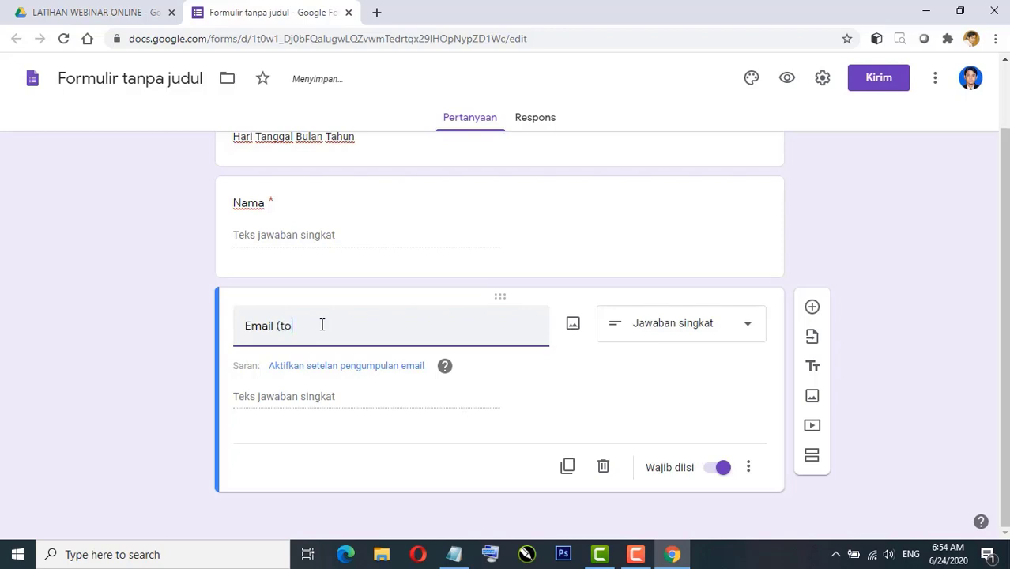
type("long diperh")
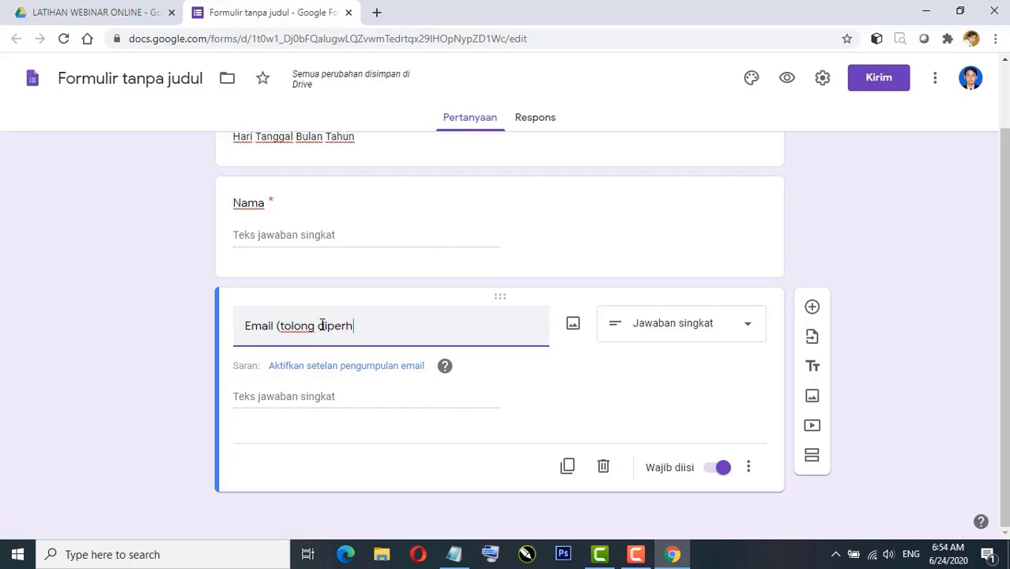
type("atikan t")
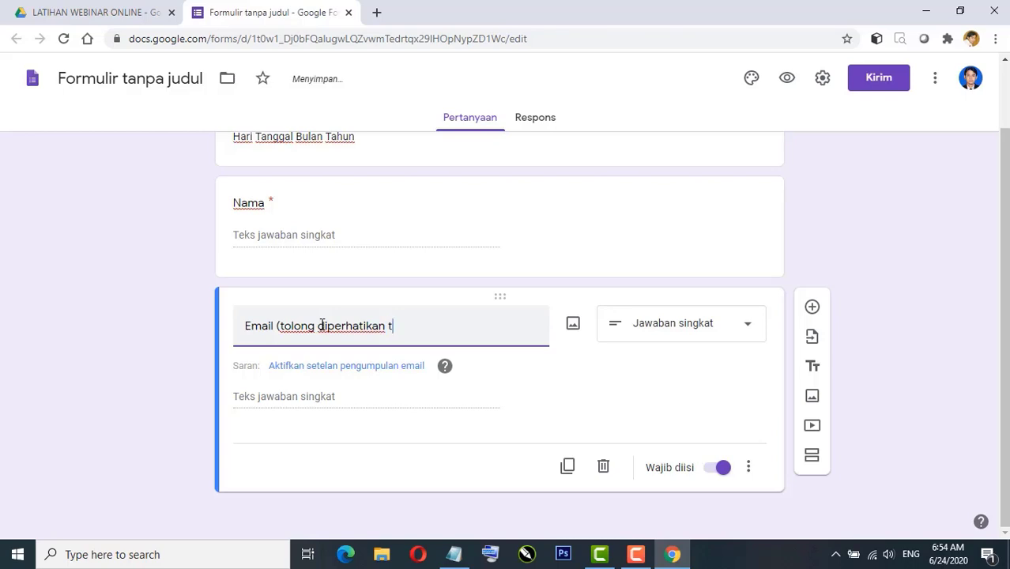
type("yponya")
type(")")
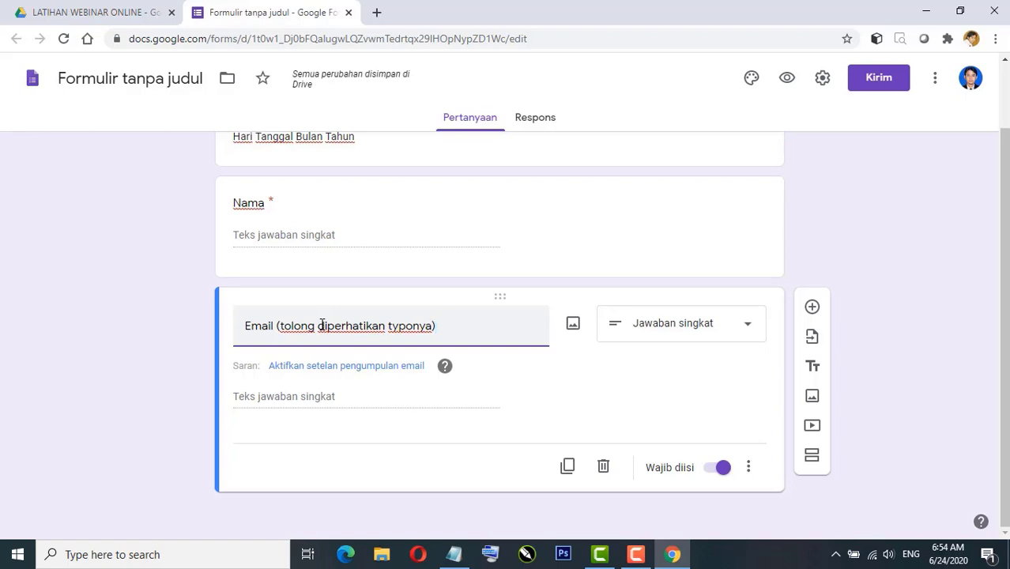
Step: Duplicate the Email question and retitle the copy 'Nomor HP atau WA'
left_click(567, 468)
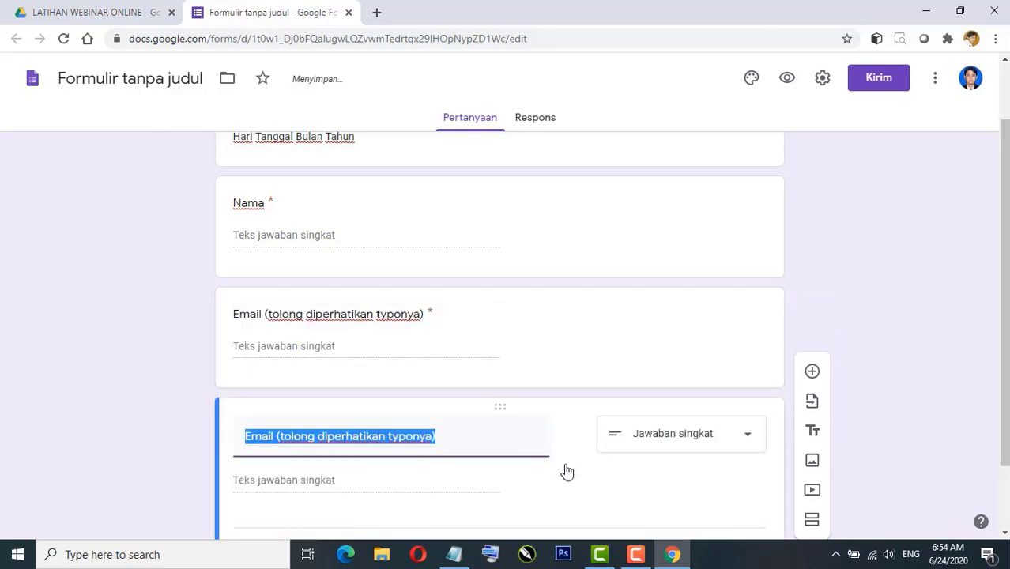
type("Nomor HP")
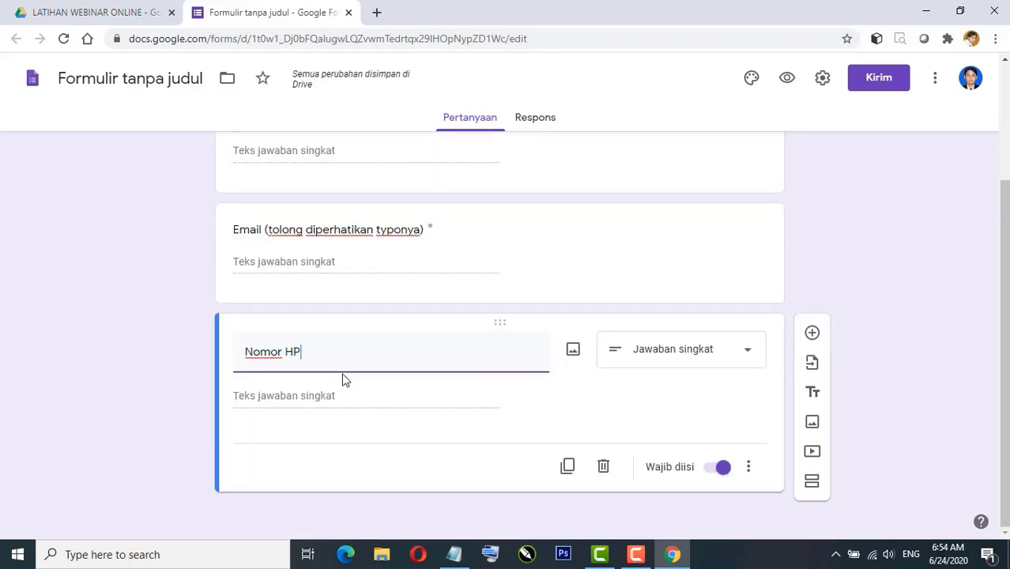
type("WA")
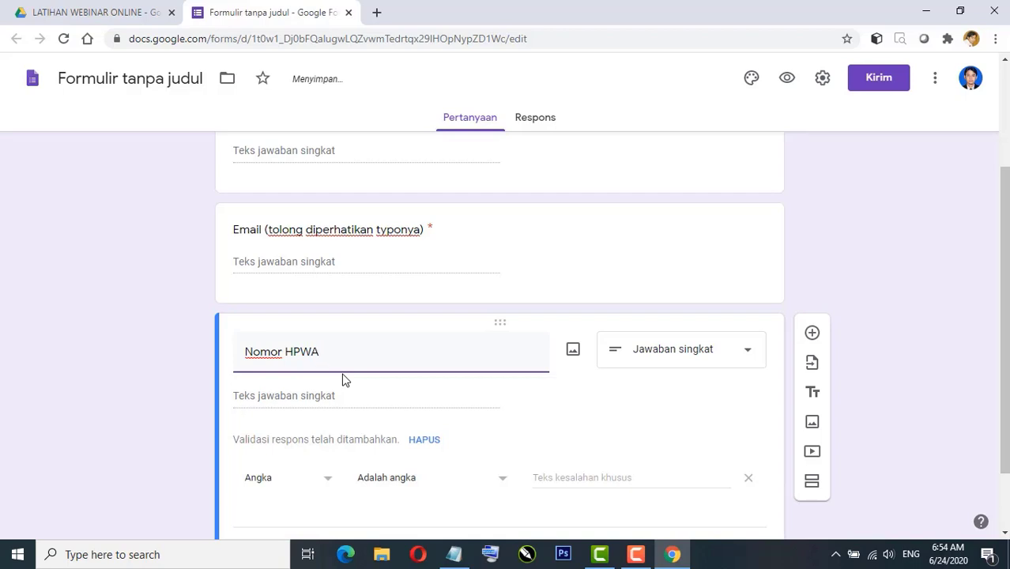
left_click(302, 353)
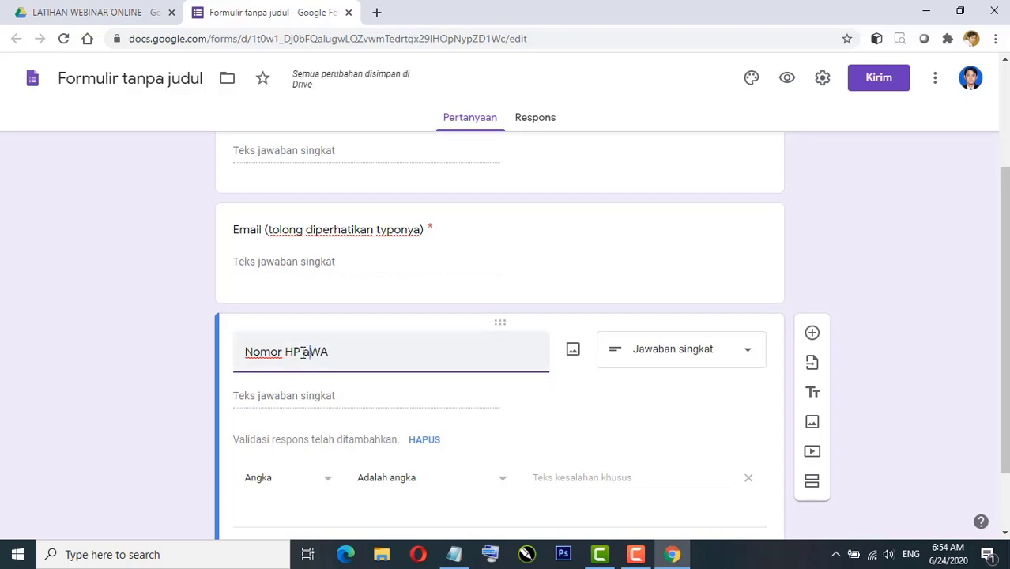
type("atau")
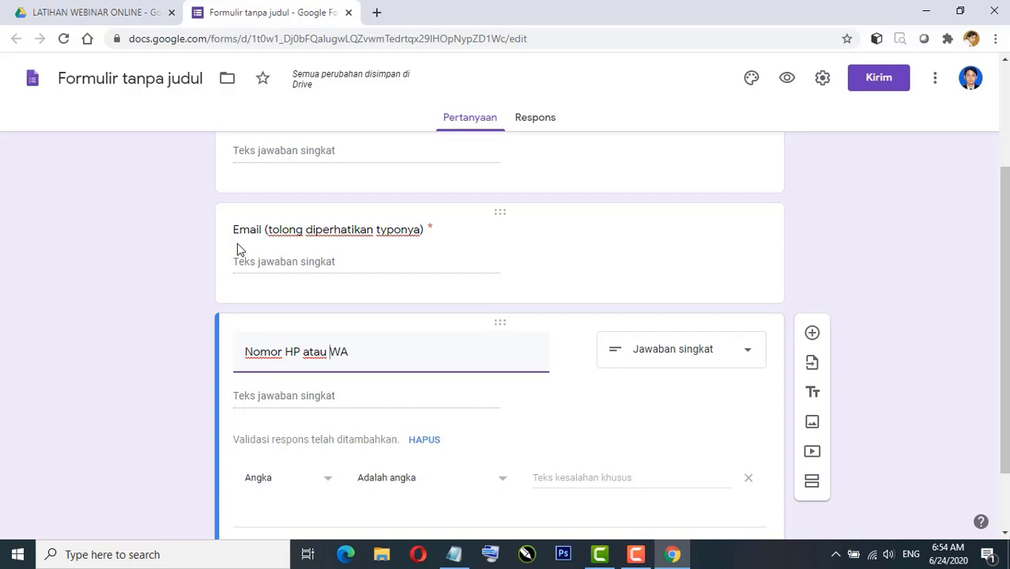
scroll(202, 364, "down", 1)
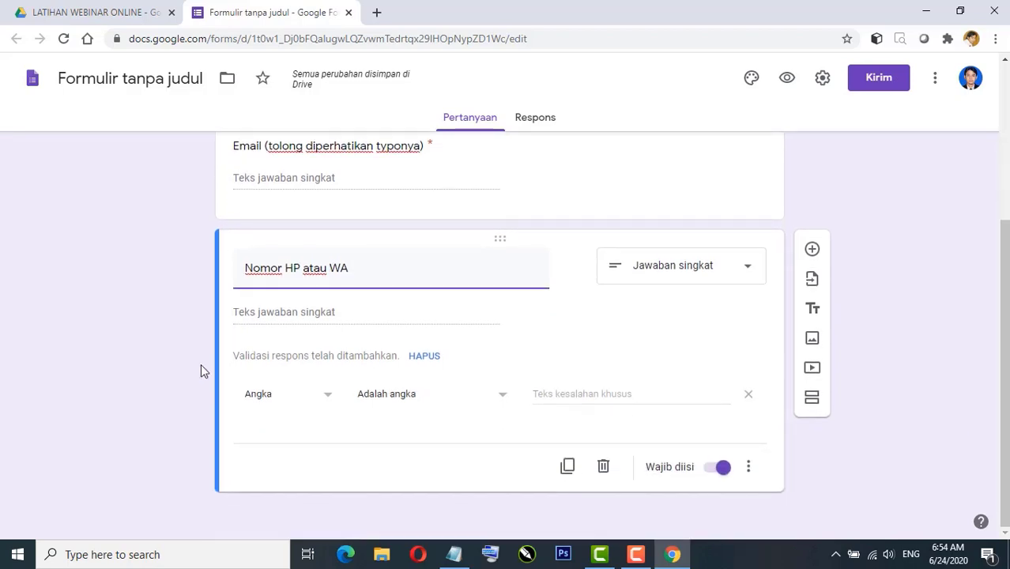
Step: Duplicate it again as a required question titled 'Pekerjaan'
left_click(567, 467)
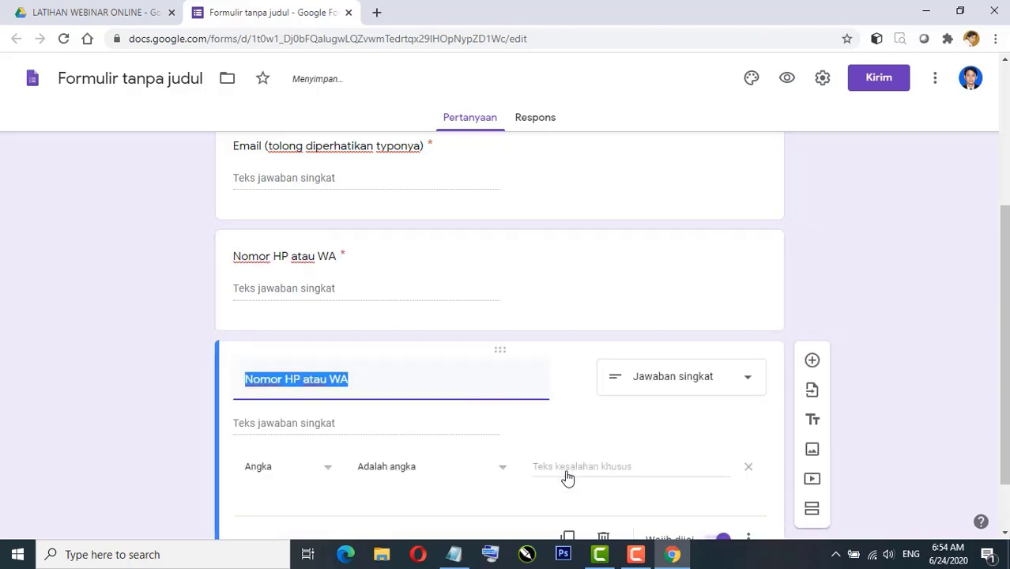
type("Pekerjaan")
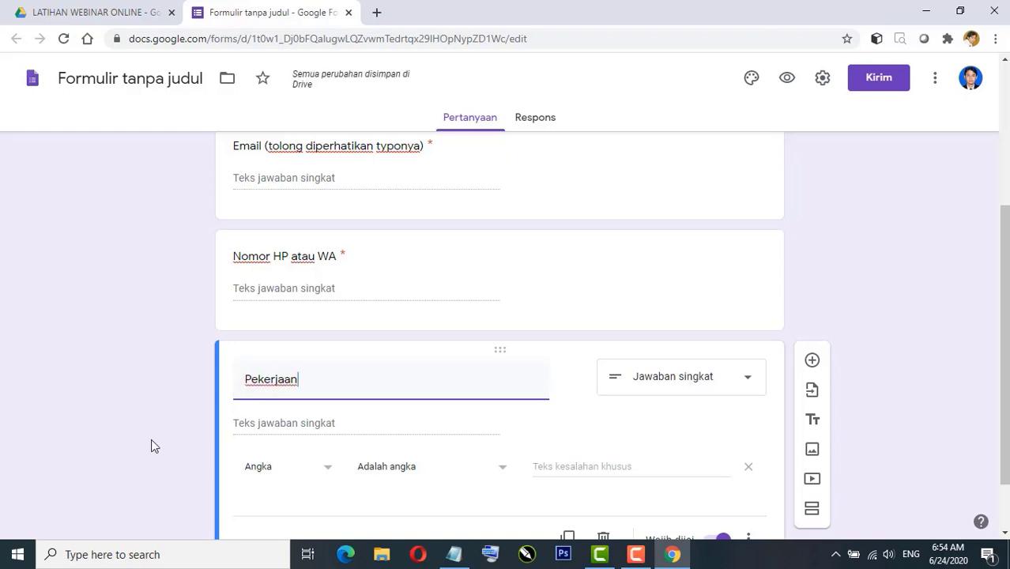
scroll(161, 427, "down", 1)
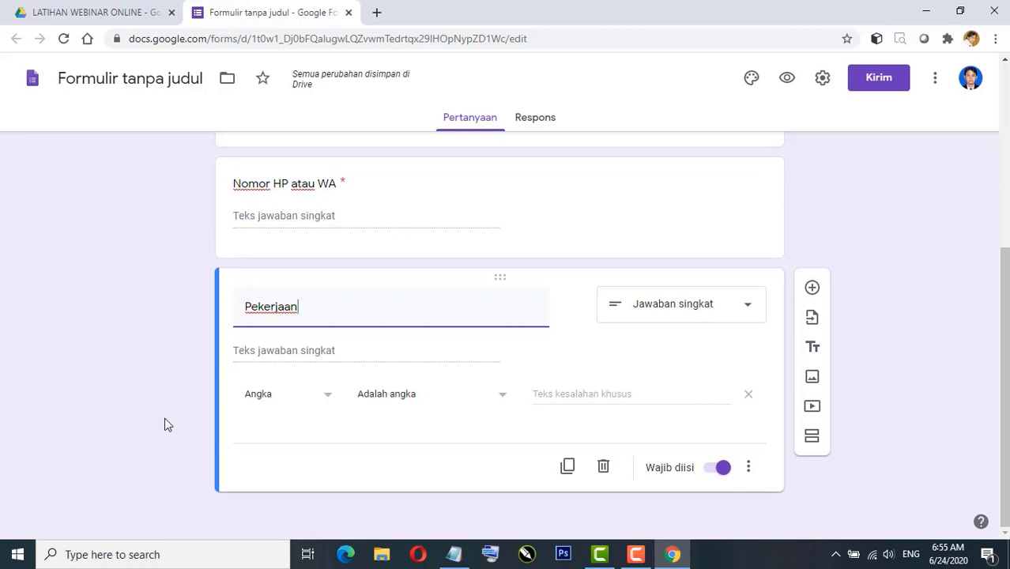
Step: Make Pekerjaan a checkbox question with options Dosen and Guru
left_click(734, 309)
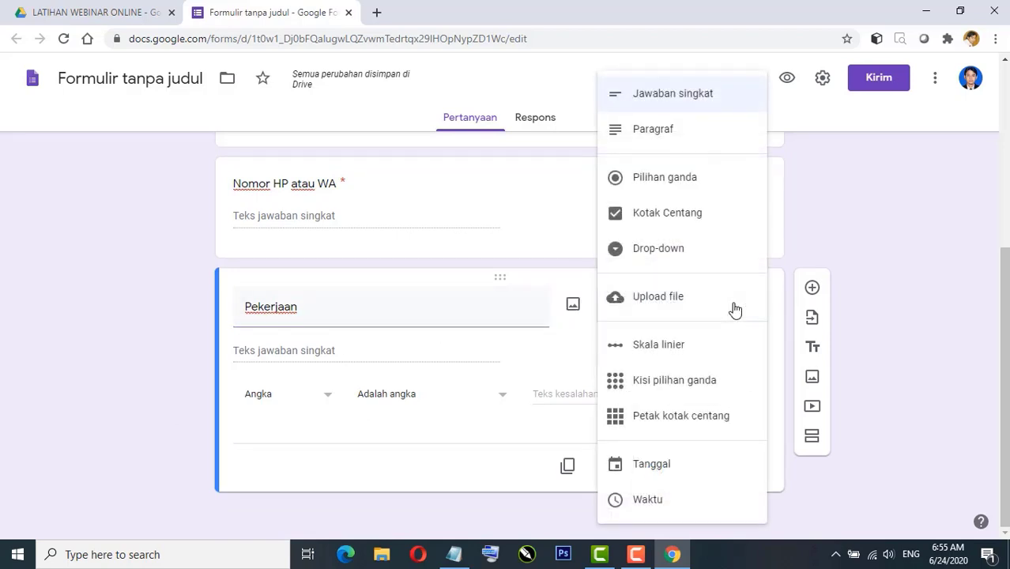
left_click(692, 213)
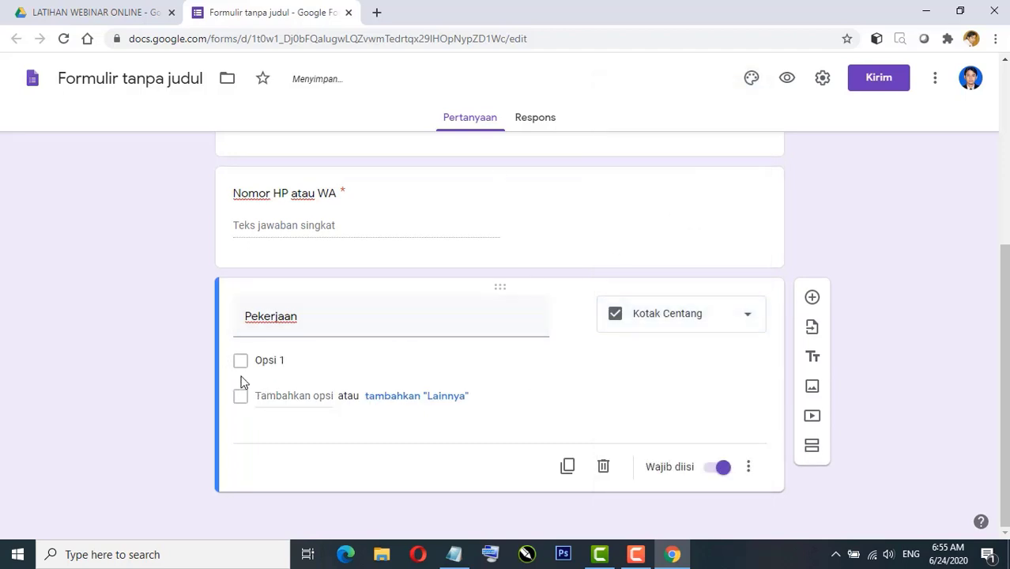
left_click(261, 358)
type("Dosen")
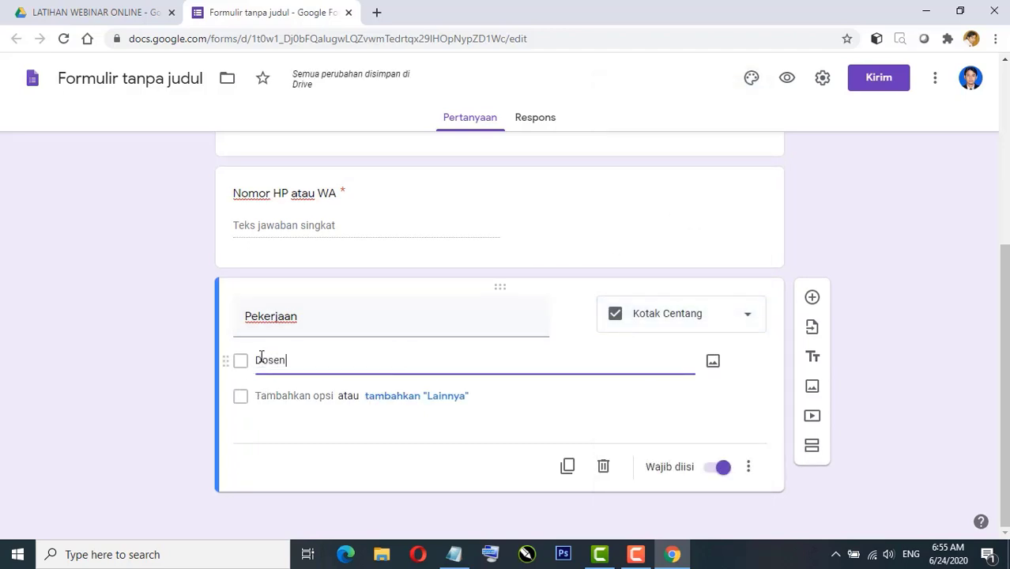
left_click(280, 399)
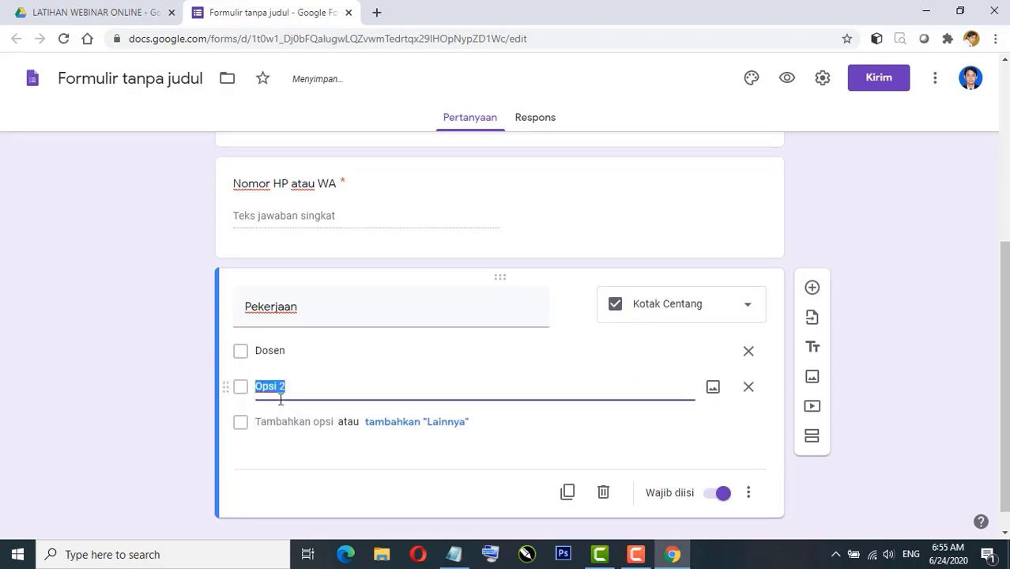
type("M")
key("BackSpace")
type("guru")
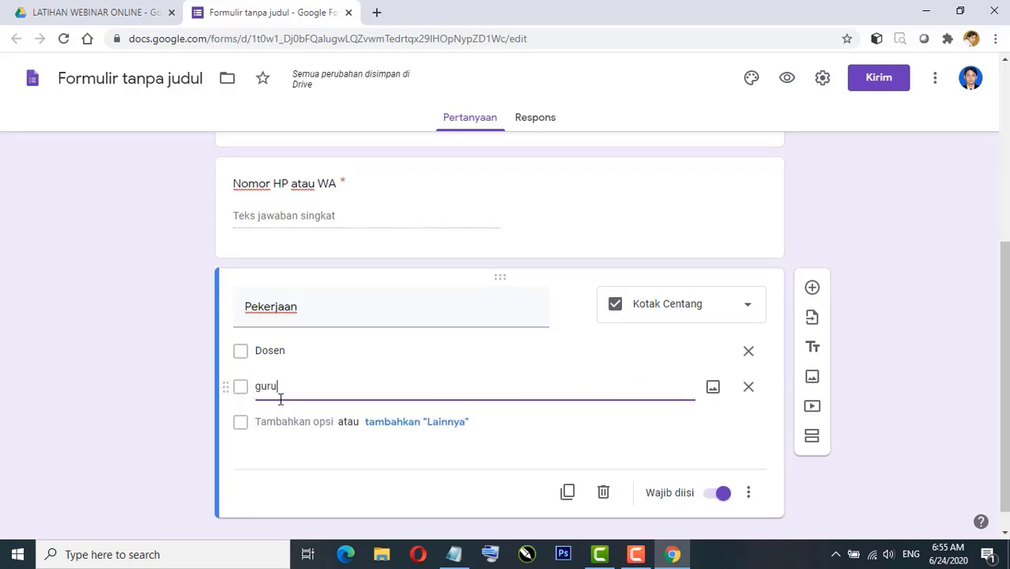
key("BackSpace")
key("BackSpace")
key("BackSpace")
key("BackSpace")
key("BackSpace")
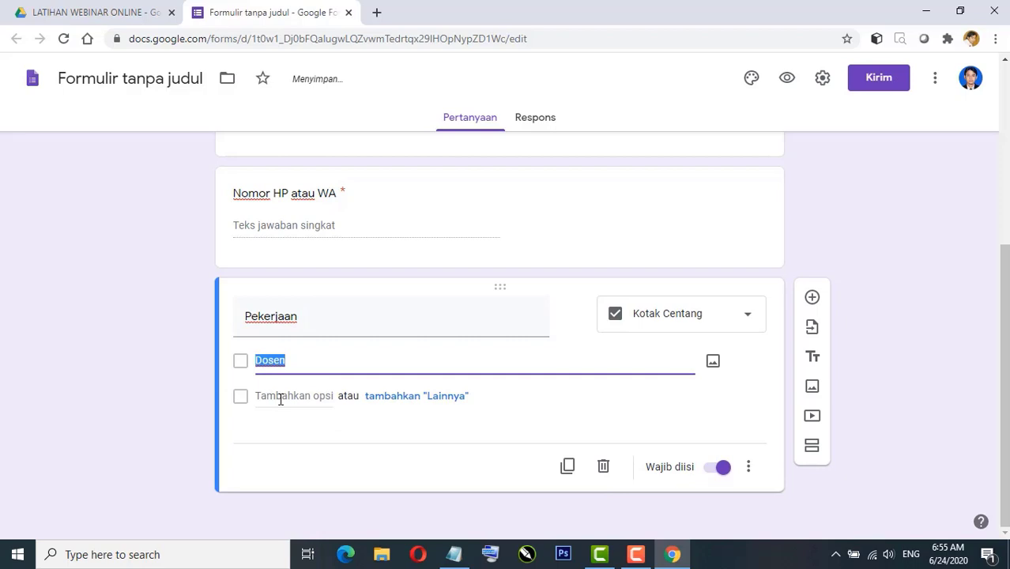
left_click(280, 399)
type("Guru")
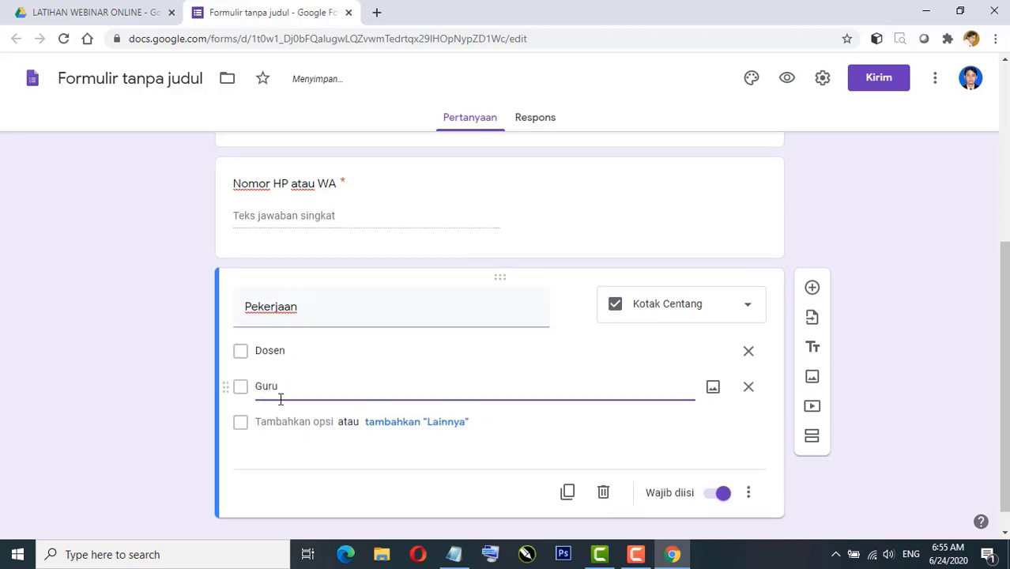
Step: Add the Mahasiswa option, remove Umum, and add an 'other' (Lainnya) choice
left_click(283, 422)
type("Ma")
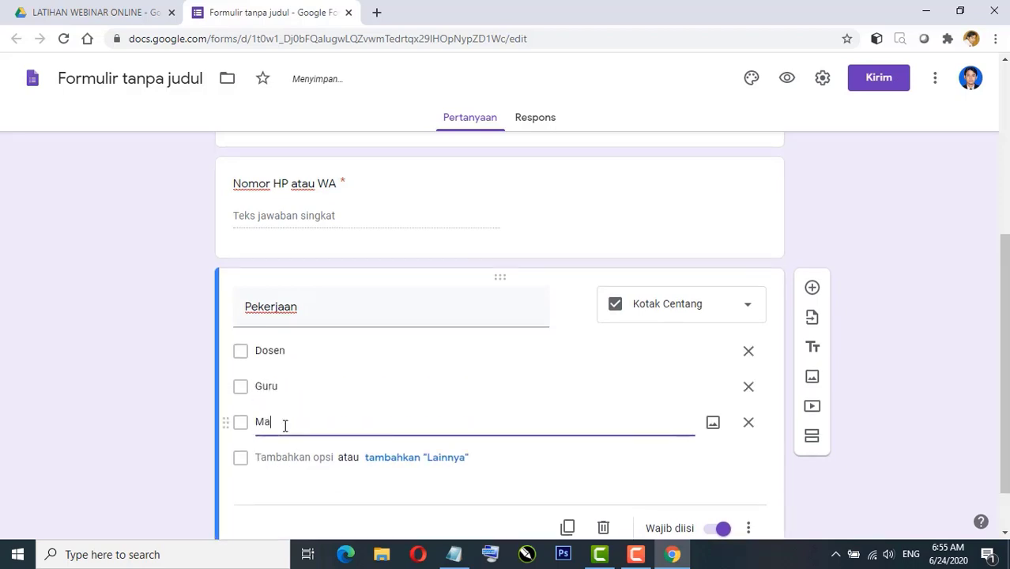
type("hasiswa")
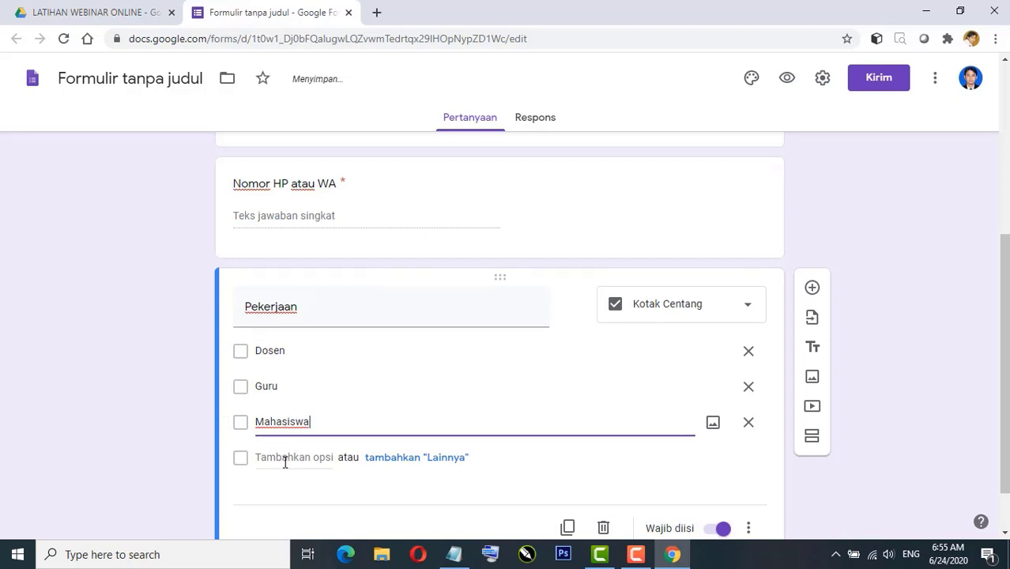
left_click(285, 458)
type("Umum")
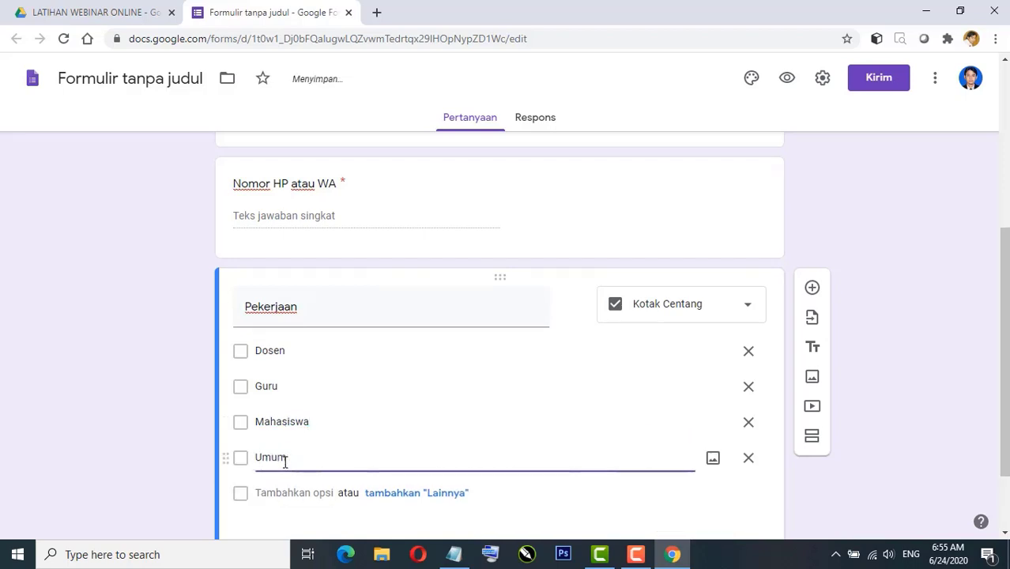
scroll(286, 463, "down", 2)
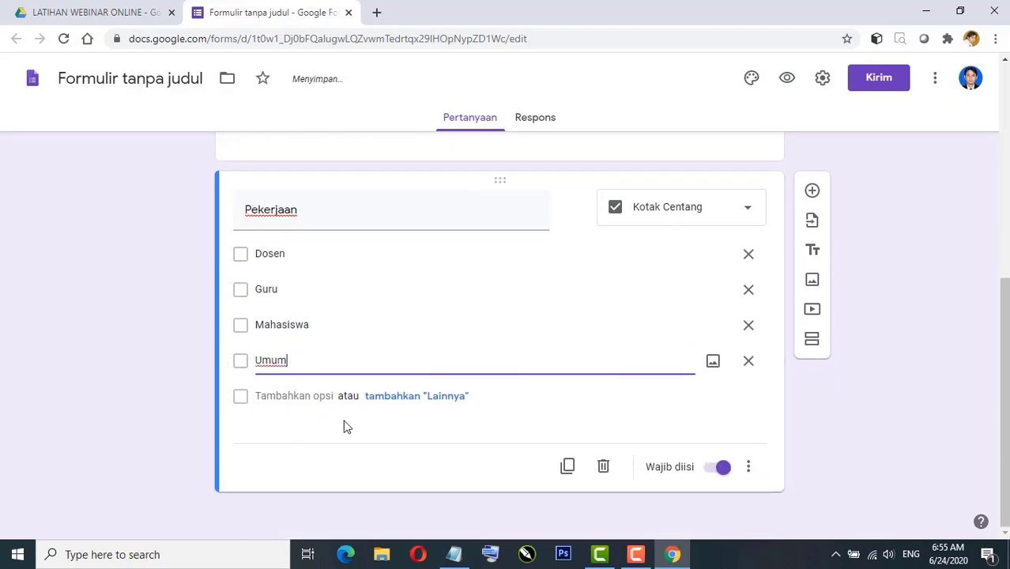
left_click(747, 361)
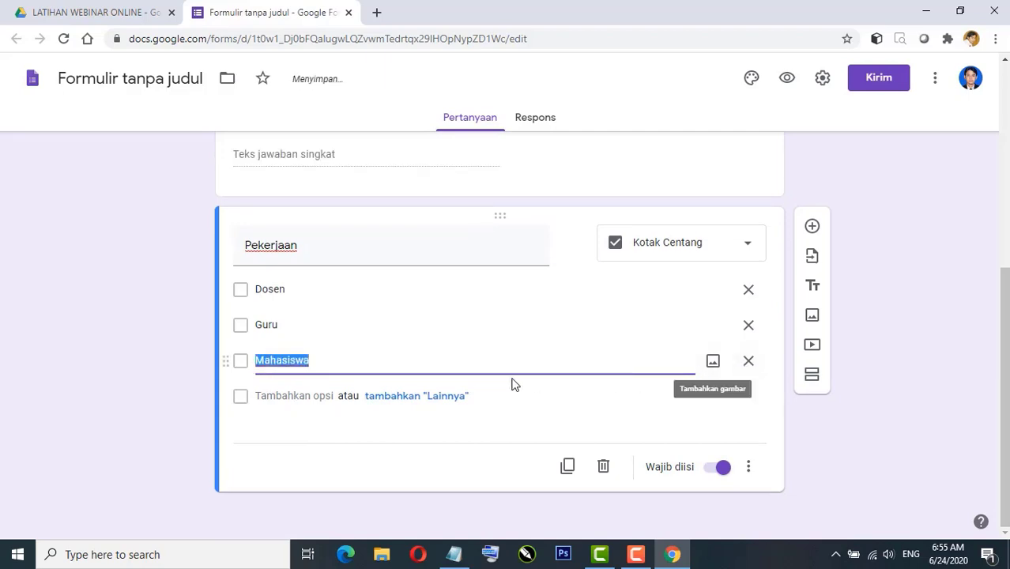
left_click(446, 402)
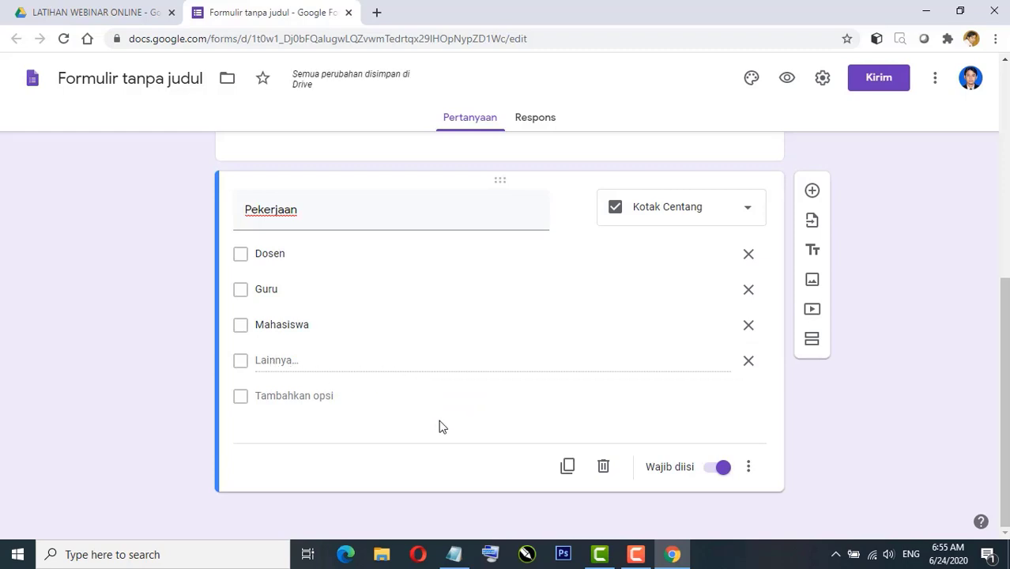
Step: Duplicate Pekerjaan as 'Asal Instansi' and change it to a short-answer question
left_click(569, 467)
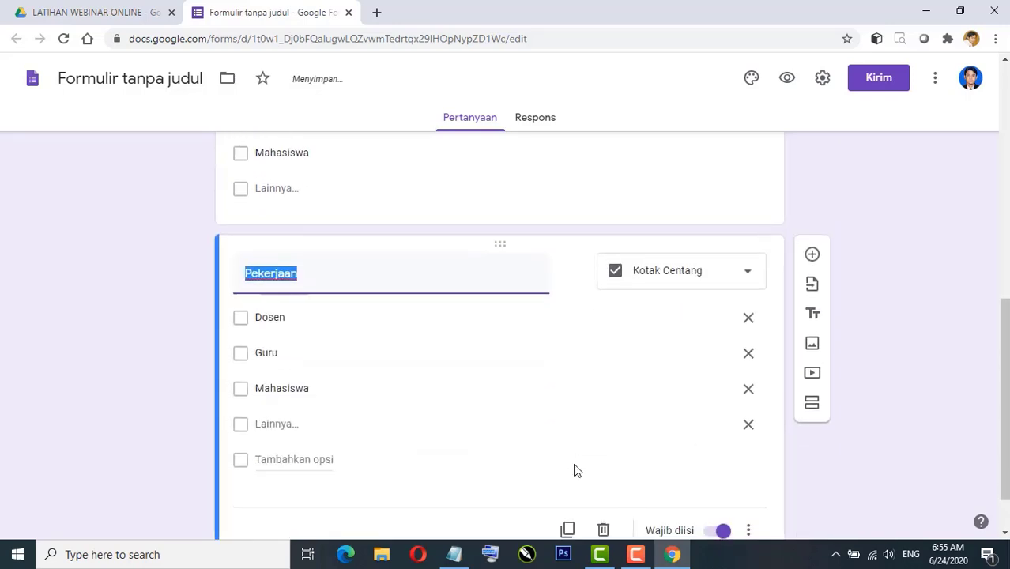
type("Asal Ins")
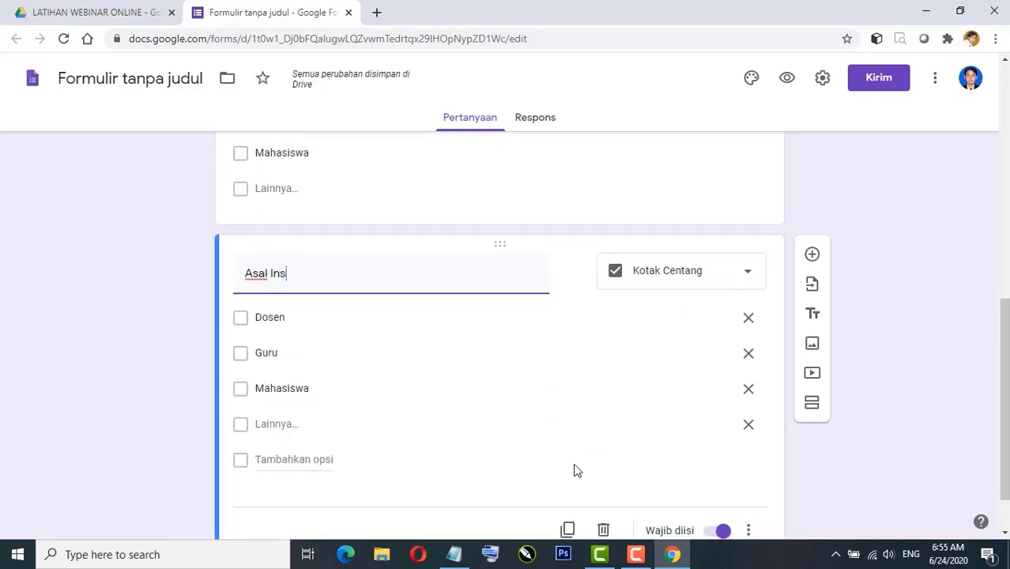
type("tansi")
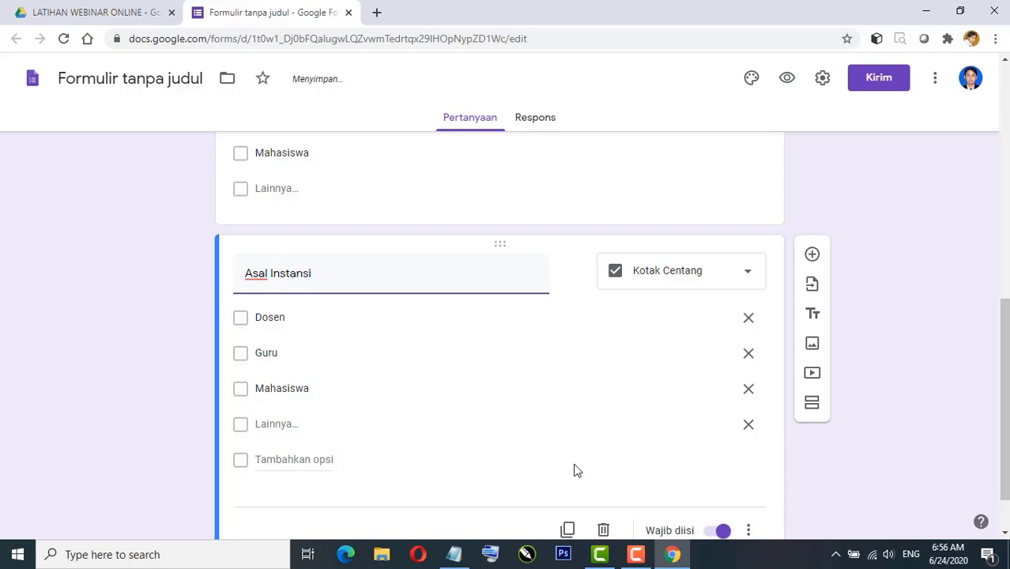
left_click(679, 269)
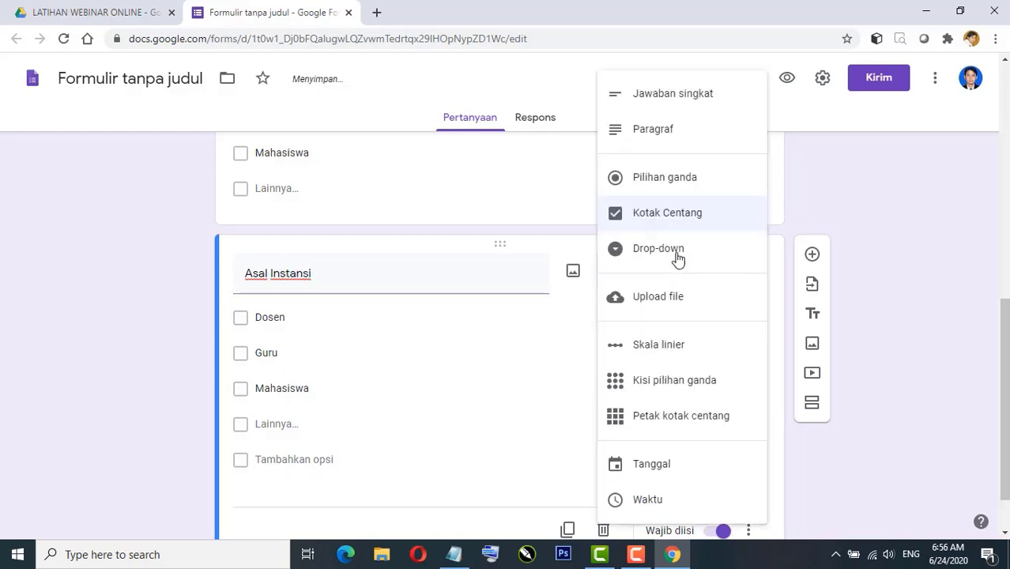
left_click(662, 99)
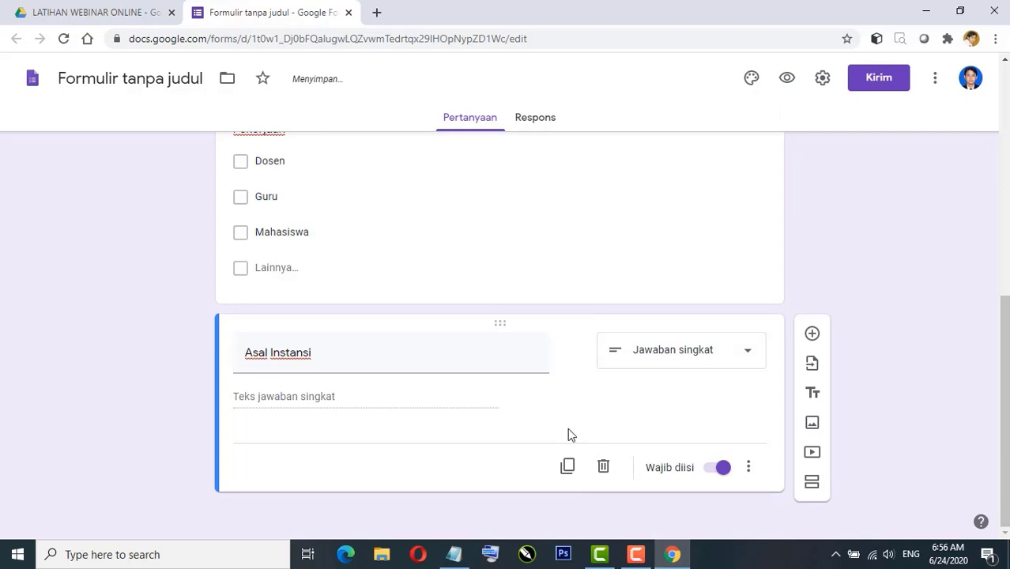
Step: Duplicate Asal Instansi as a short-answer question titled 'Asal Kota'
left_click(567, 466)
type("A")
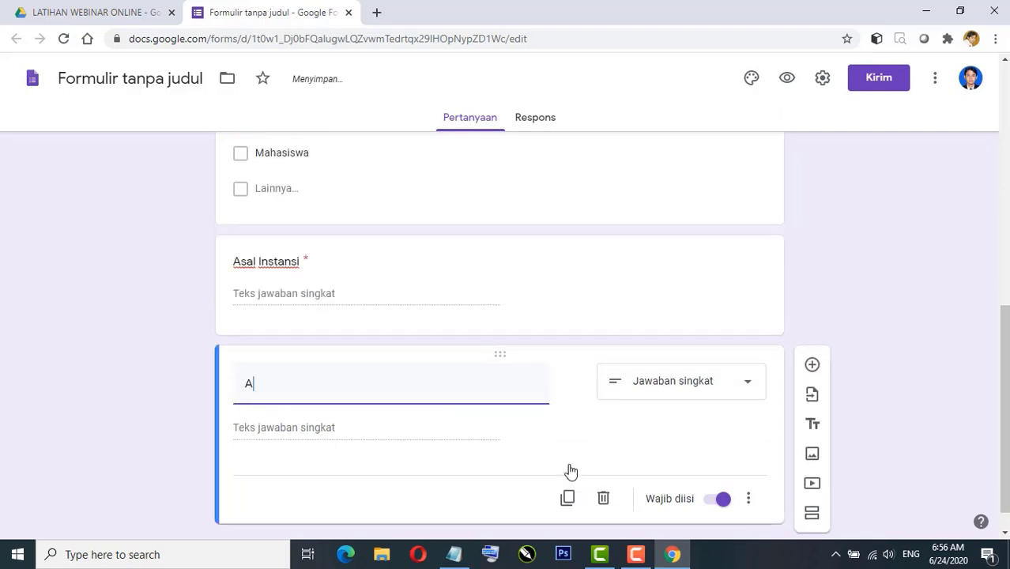
type("sal Kota")
scroll(695, 512, "down", 1)
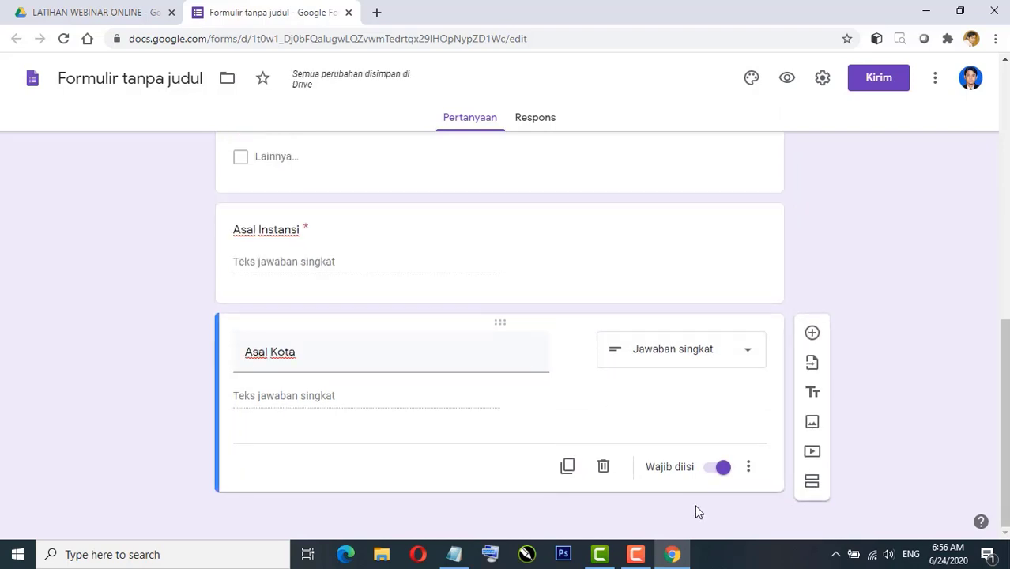
scroll(491, 425, "up", 6)
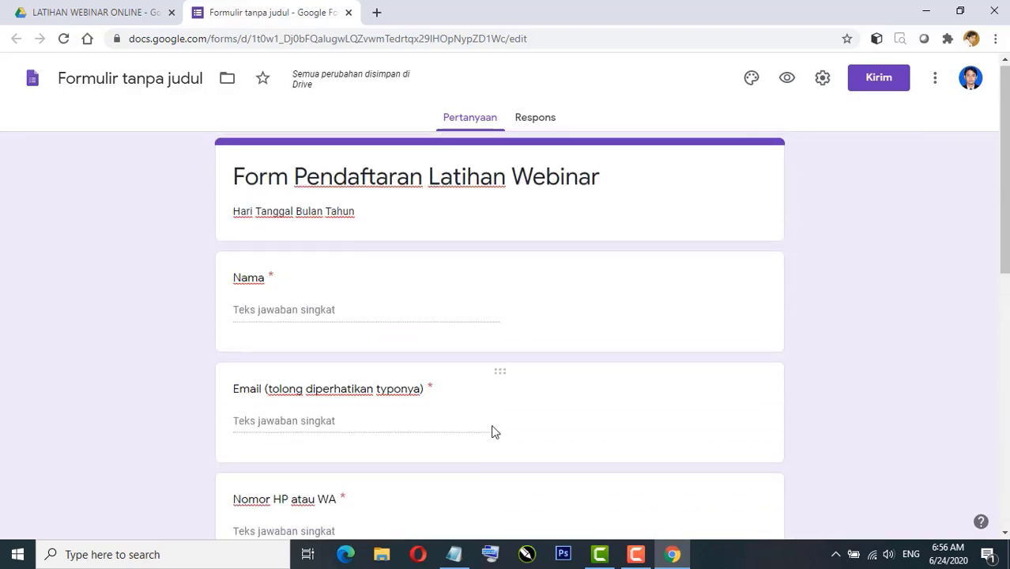
scroll(492, 426, "down", 6)
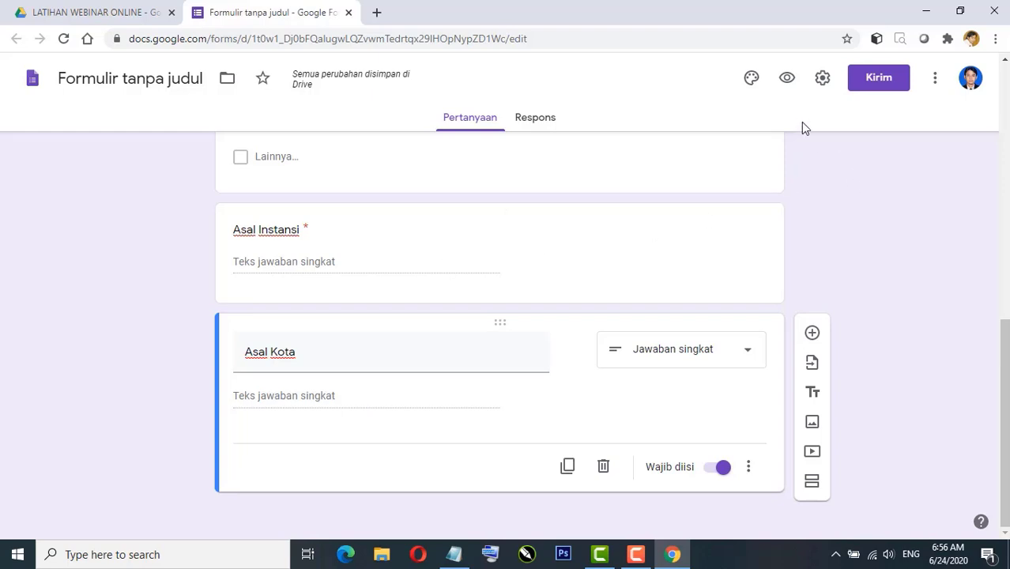
Step: Preview the form and test the required warnings on Nama and Pekerjaan
left_click(788, 82)
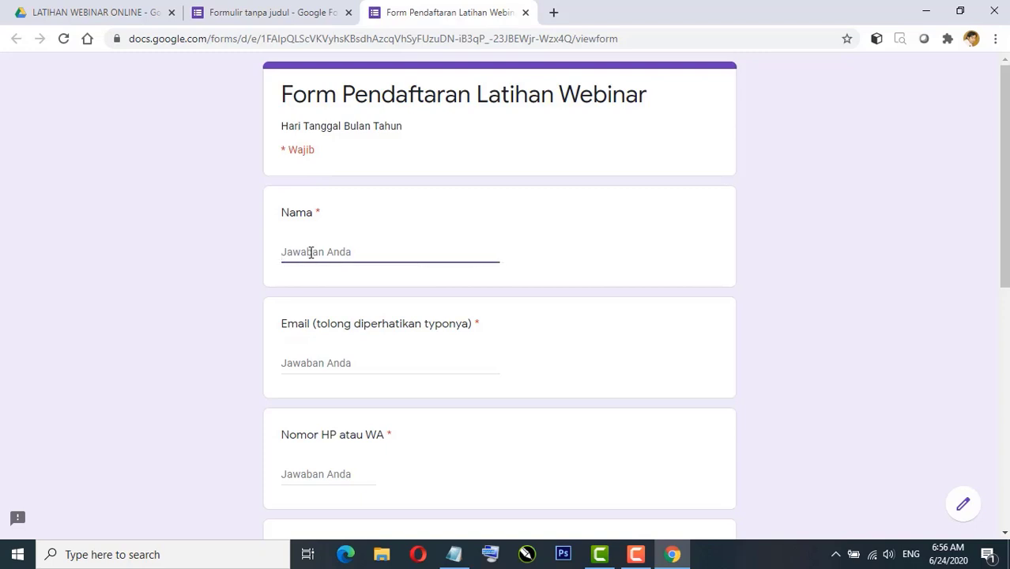
left_click(355, 361)
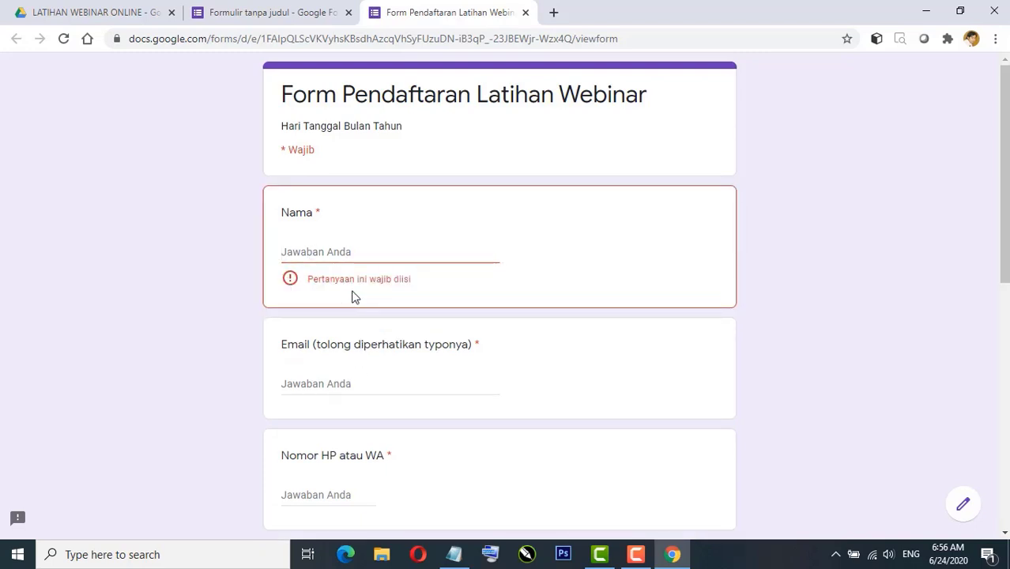
scroll(371, 381, "down", 2)
scroll(372, 381, "down", 3)
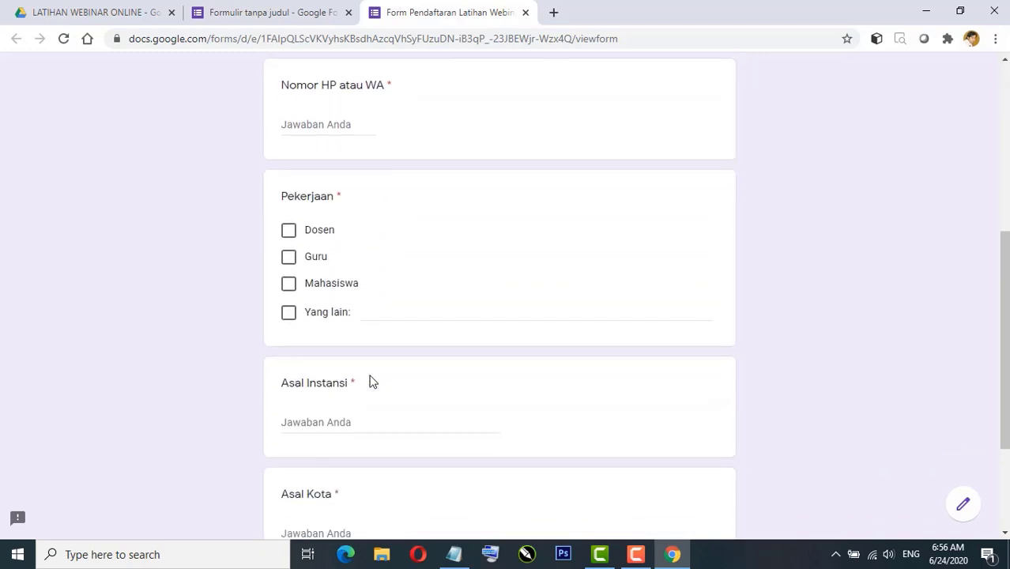
left_click(289, 256)
left_click(288, 261)
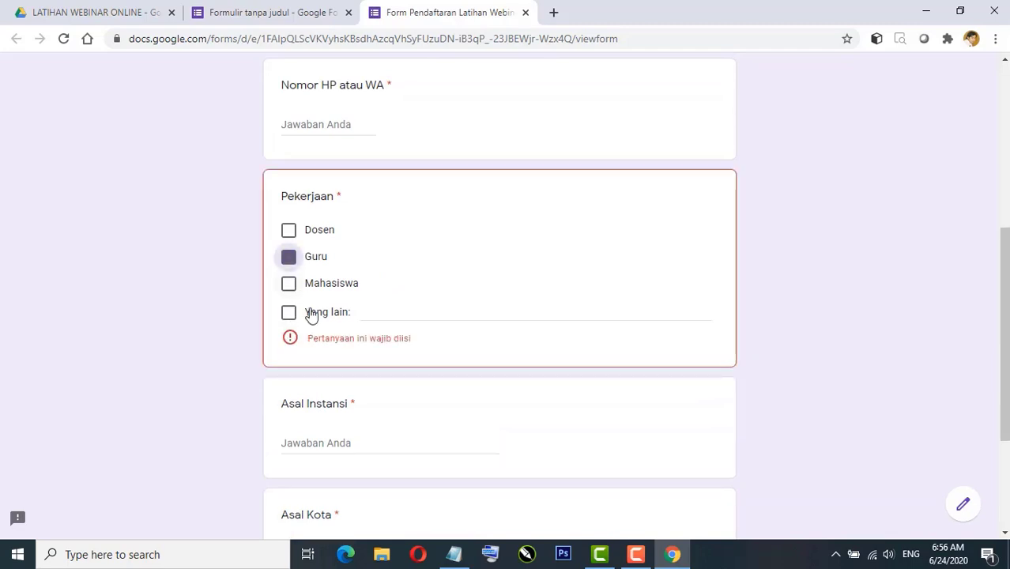
scroll(336, 384, "down", 2)
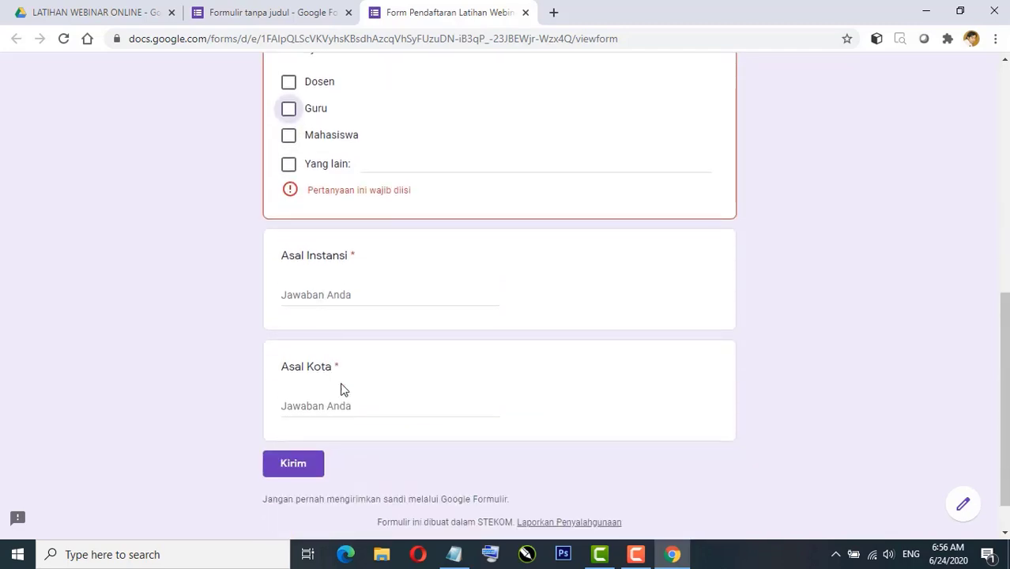
scroll(332, 403, "down", 1)
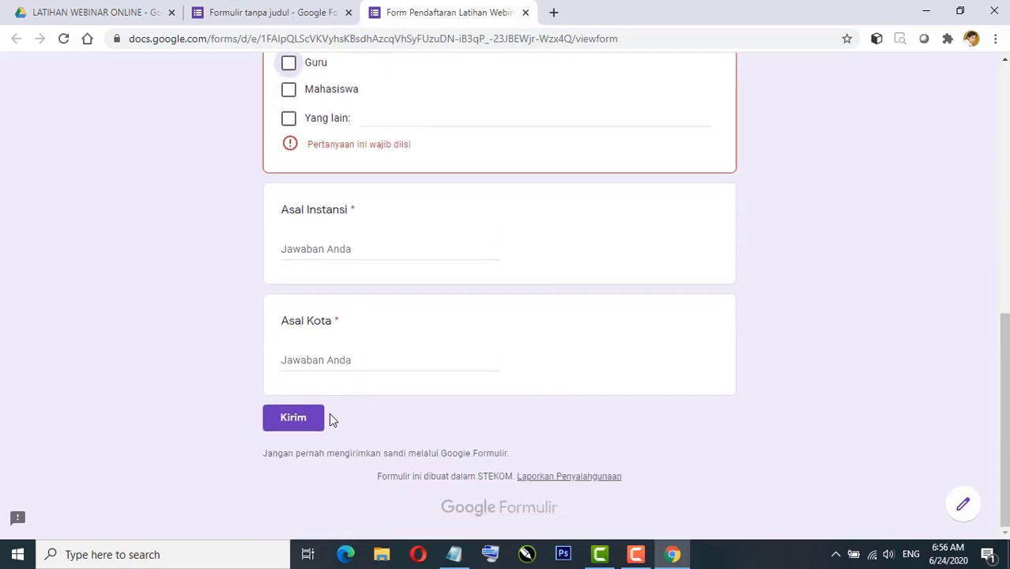
Step: Close the preview, confirm leaving, and bring up the form's Setelan dialog
left_click(525, 12)
left_click(577, 125)
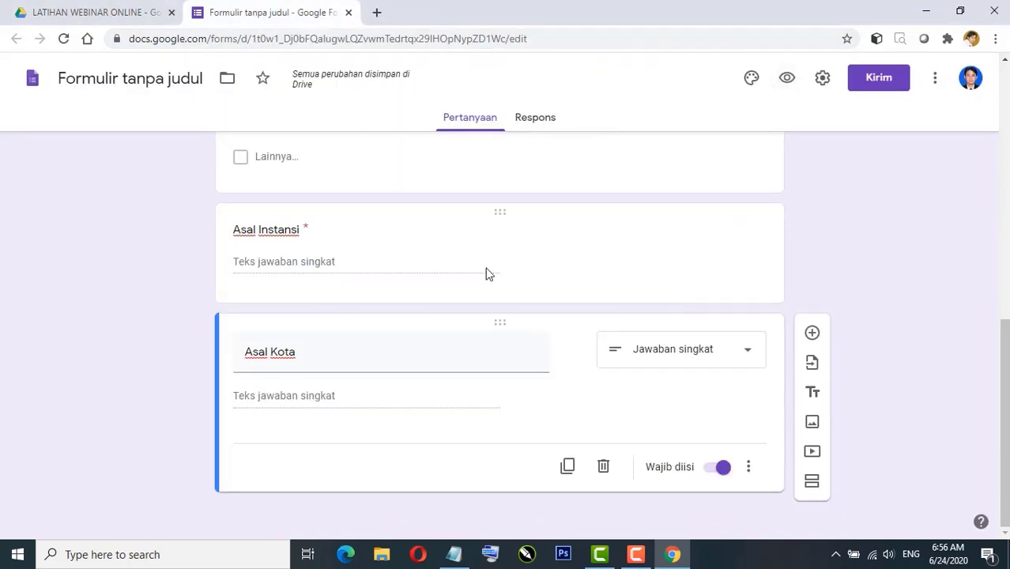
scroll(735, 150, "up", 1)
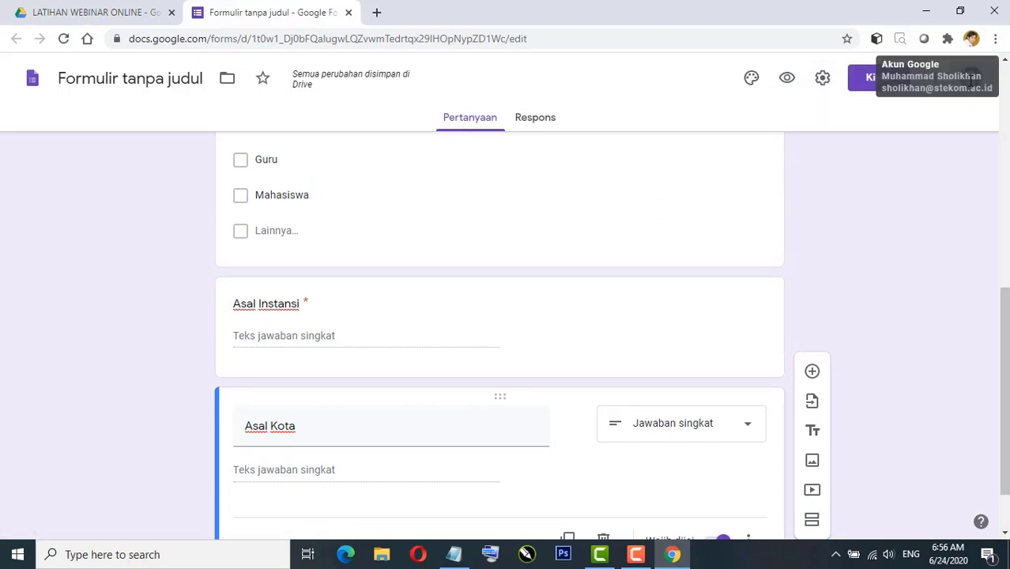
left_click(823, 82)
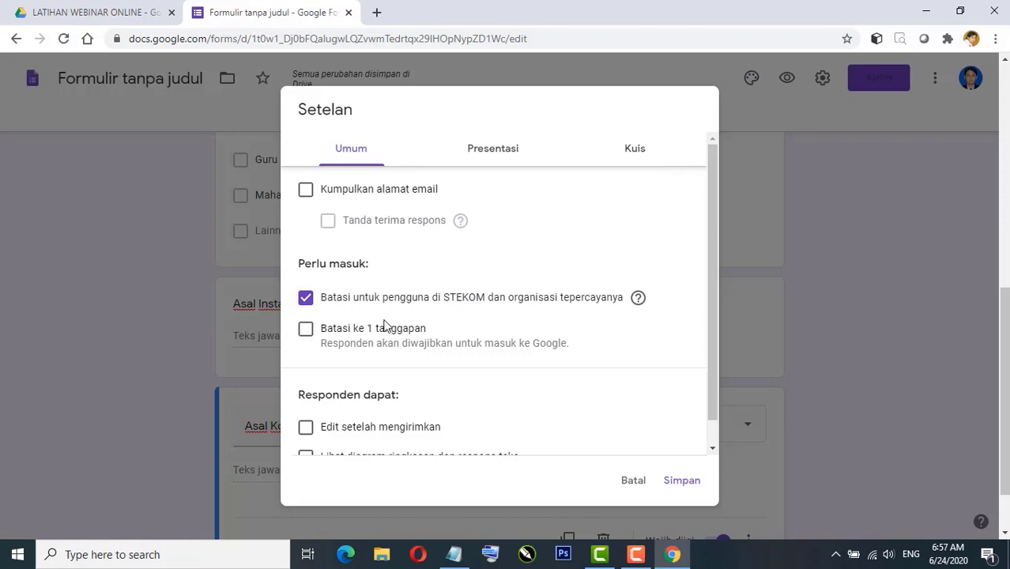
Step: Switch off the STEKOM-only response restriction, save the settings, and return to the title card
left_click(305, 300)
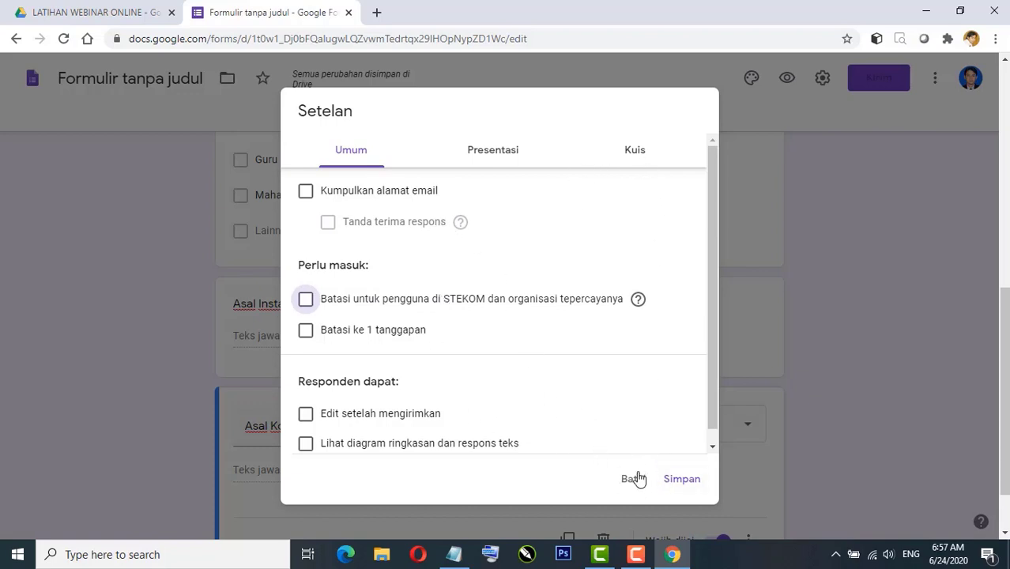
scroll(609, 284, "down", 1)
left_click(680, 480)
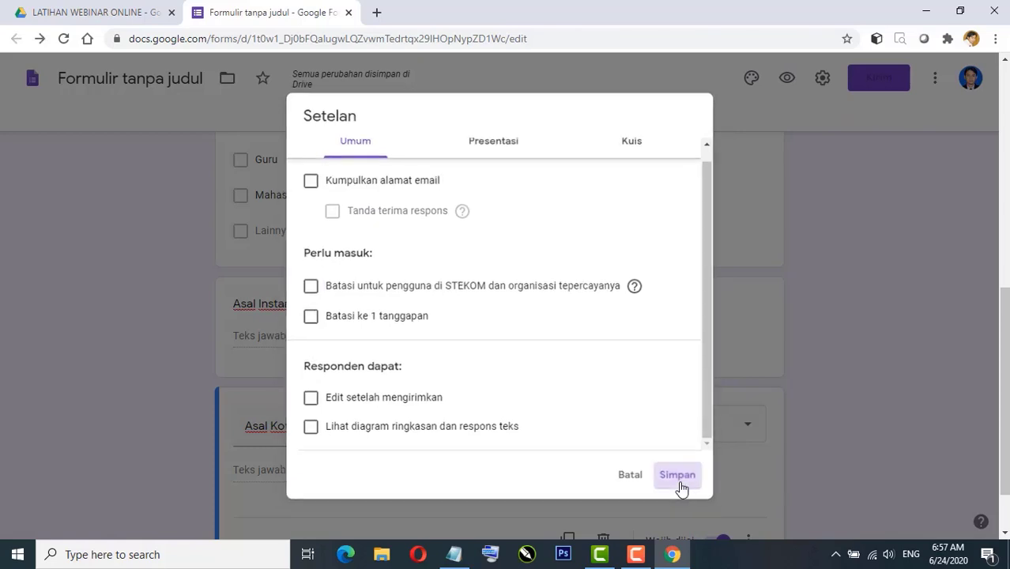
scroll(606, 269, "up", 15)
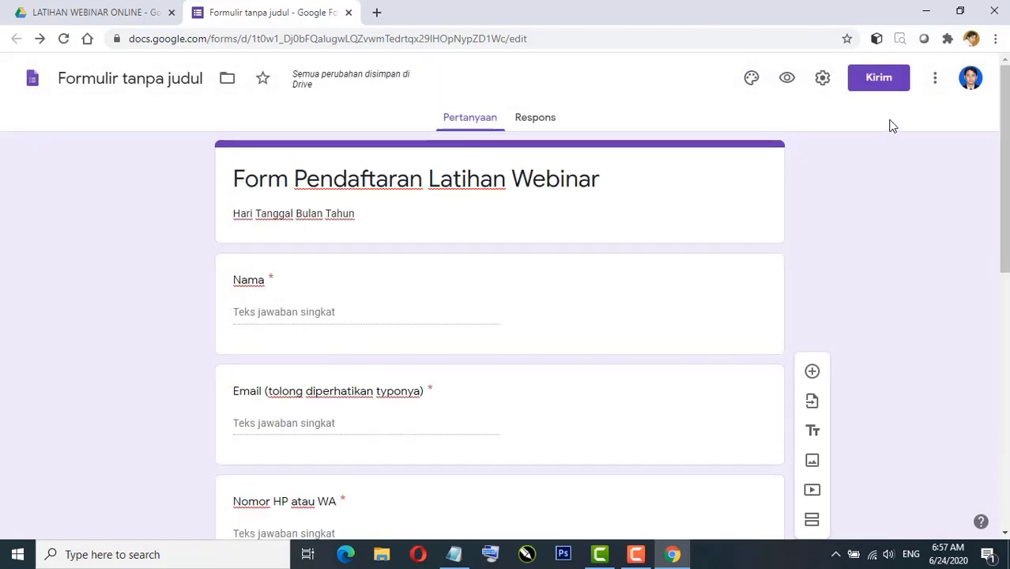
Step: Copy the form's full response link from the Send dialog, keeping the URL unshortened
left_click(868, 82)
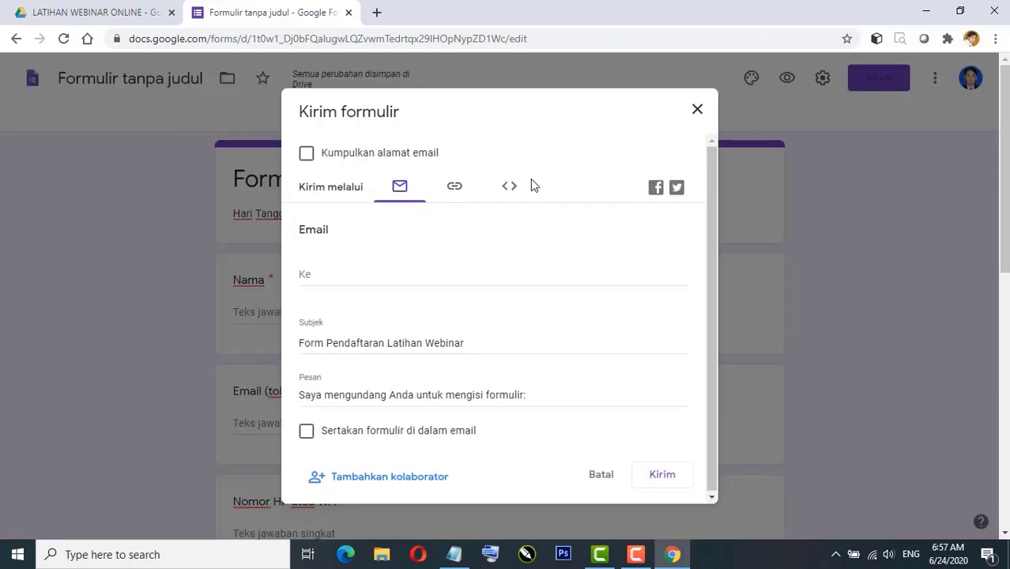
left_click(452, 190)
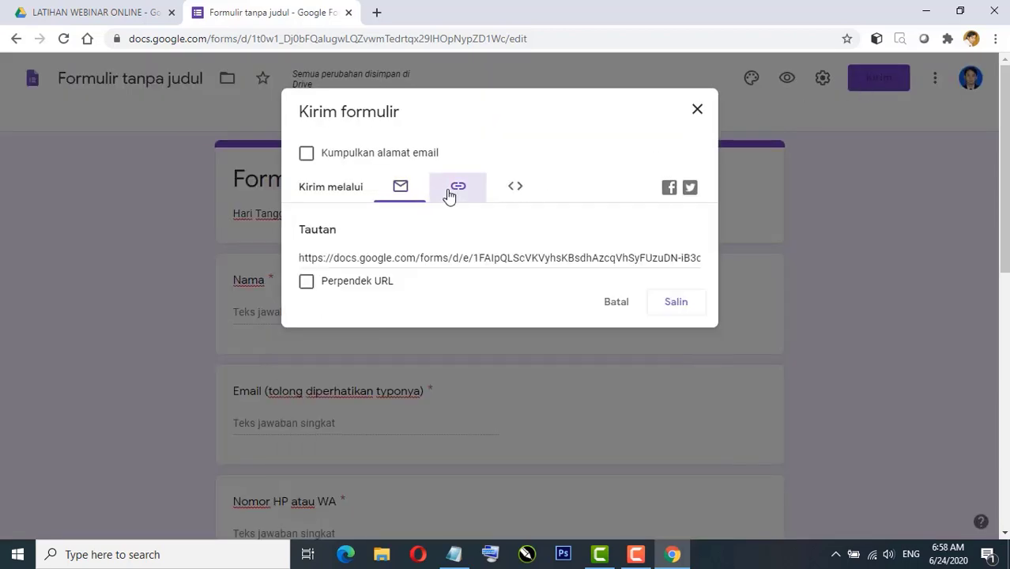
left_click(676, 303)
key("ctrl+c")
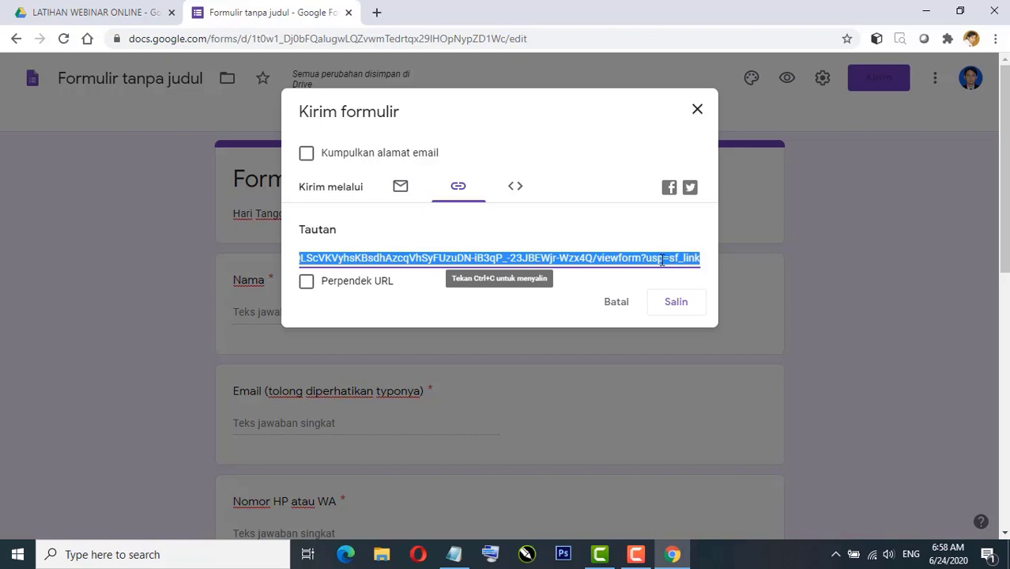
left_click(306, 284)
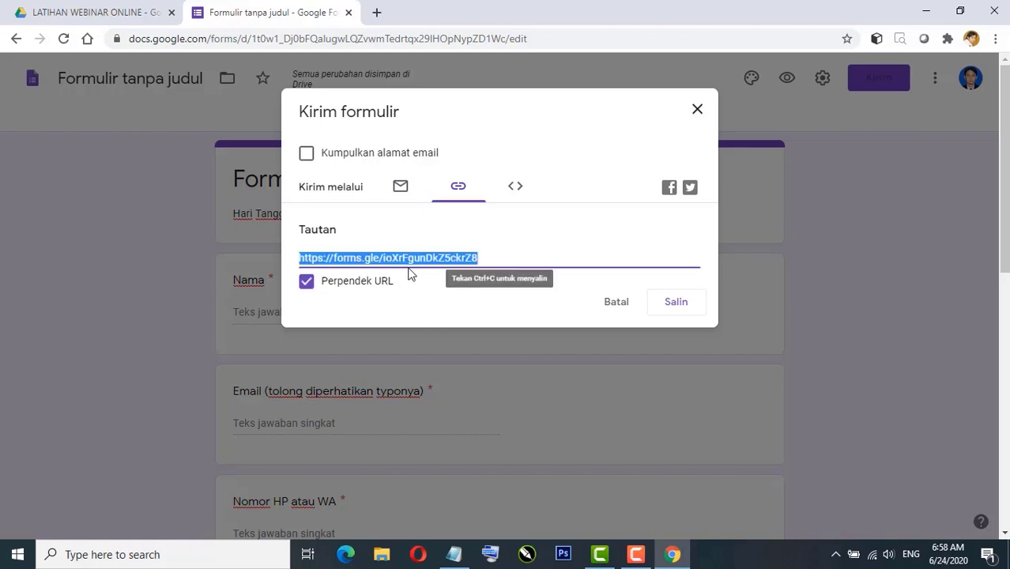
left_click(308, 285)
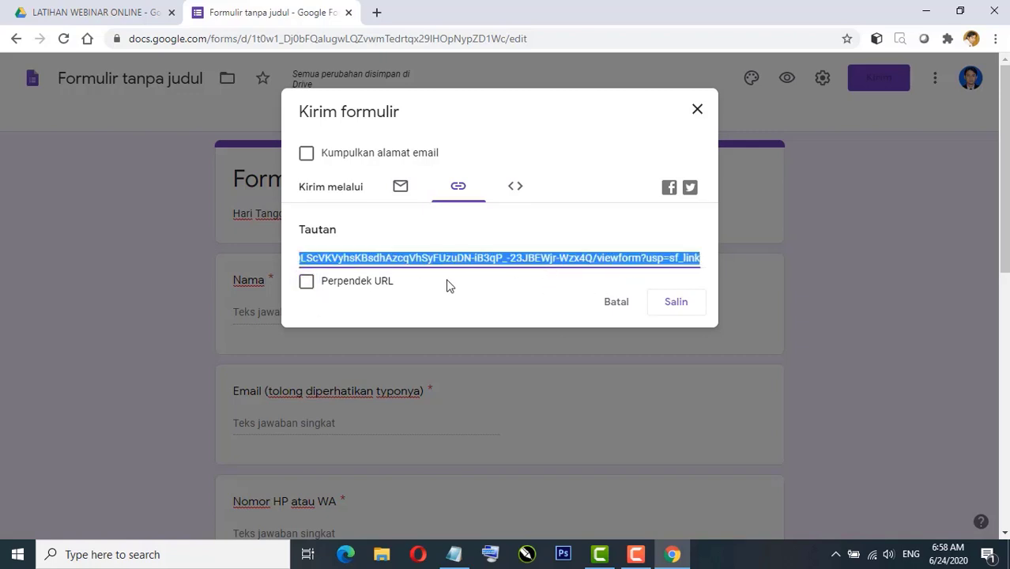
Step: Go to s.id in a new tab and sign in with Google
left_click(377, 14)
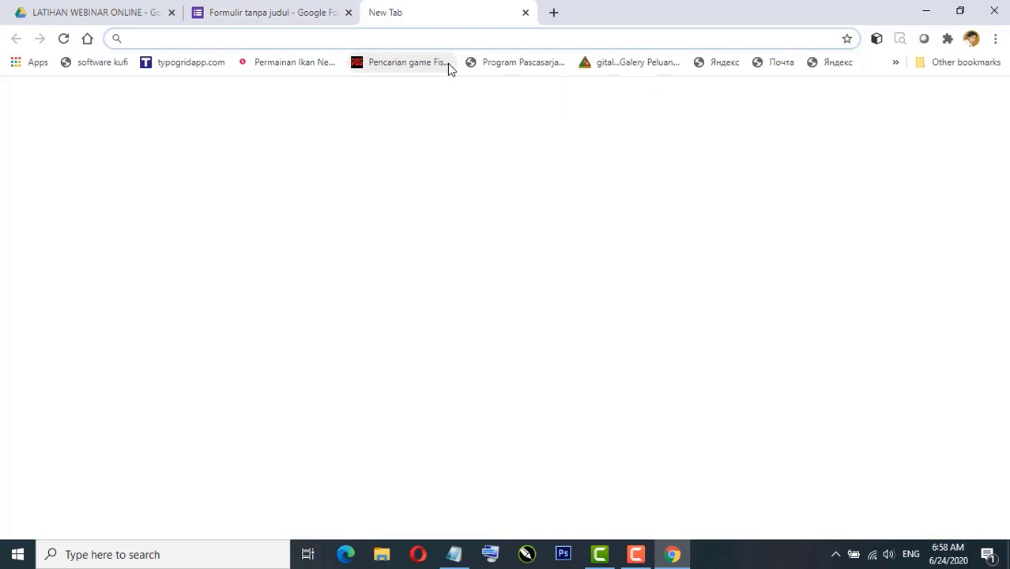
type("s.id")
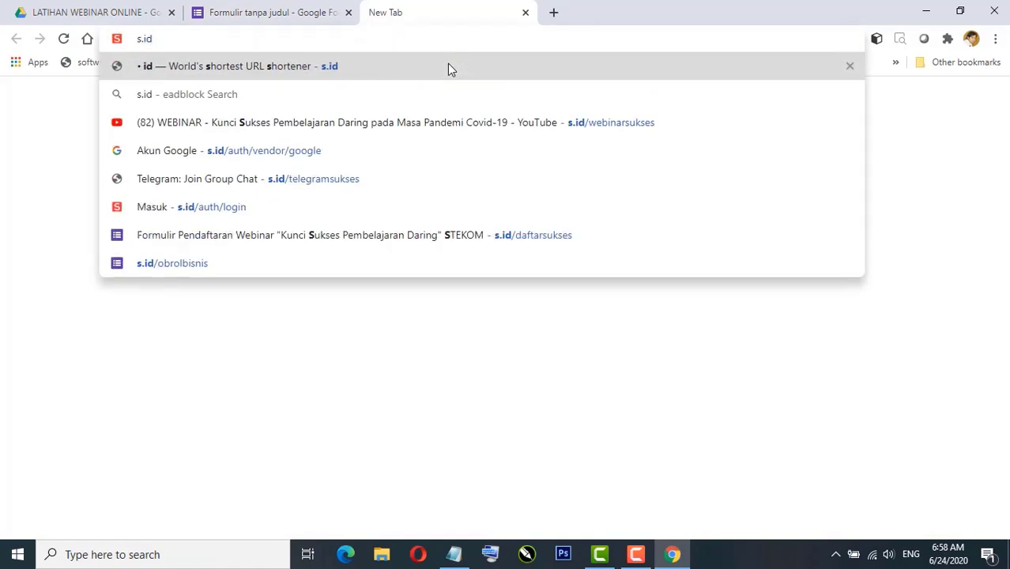
left_click(447, 67)
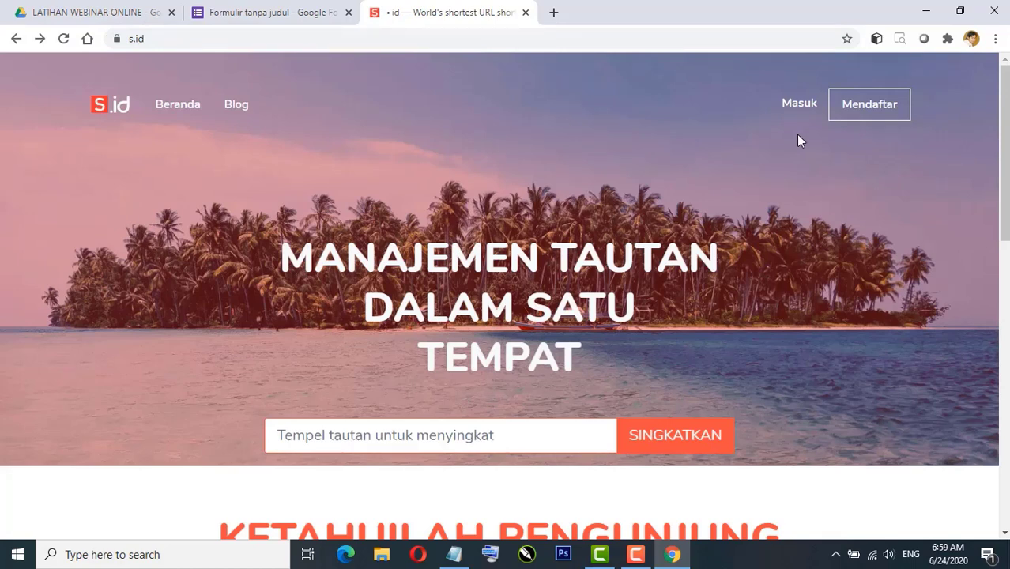
left_click(798, 106)
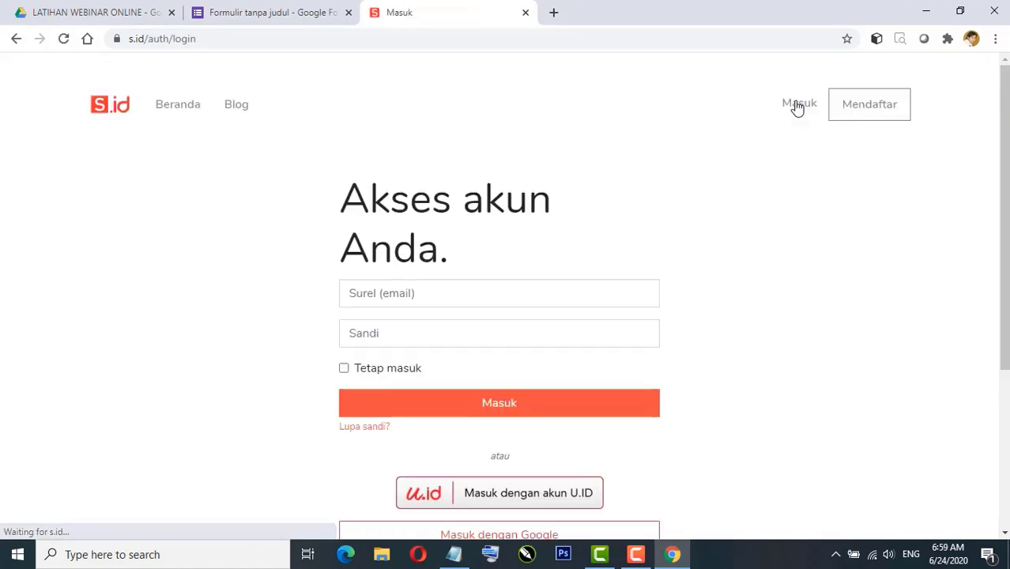
scroll(765, 269, "down", 3)
left_click(551, 299)
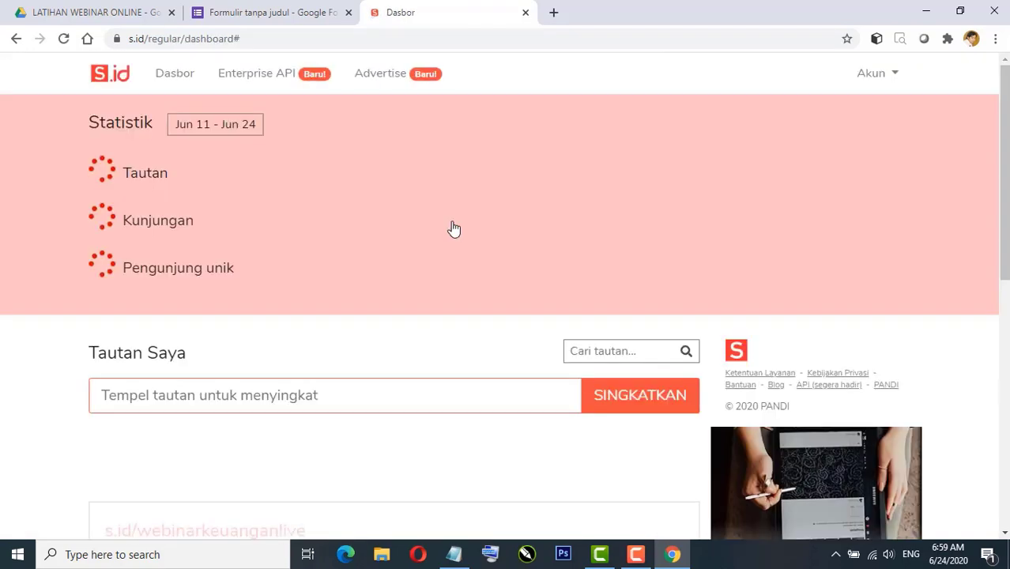
scroll(289, 282, "down", 2)
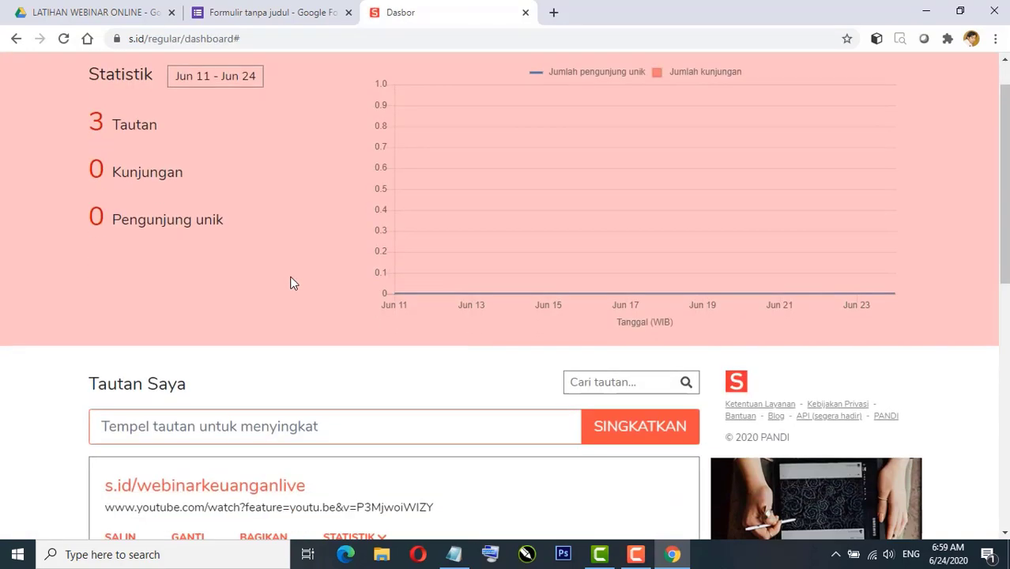
Step: Paste the copied form link into the s.id shortener to create s.id/kEzYn
left_click(266, 12)
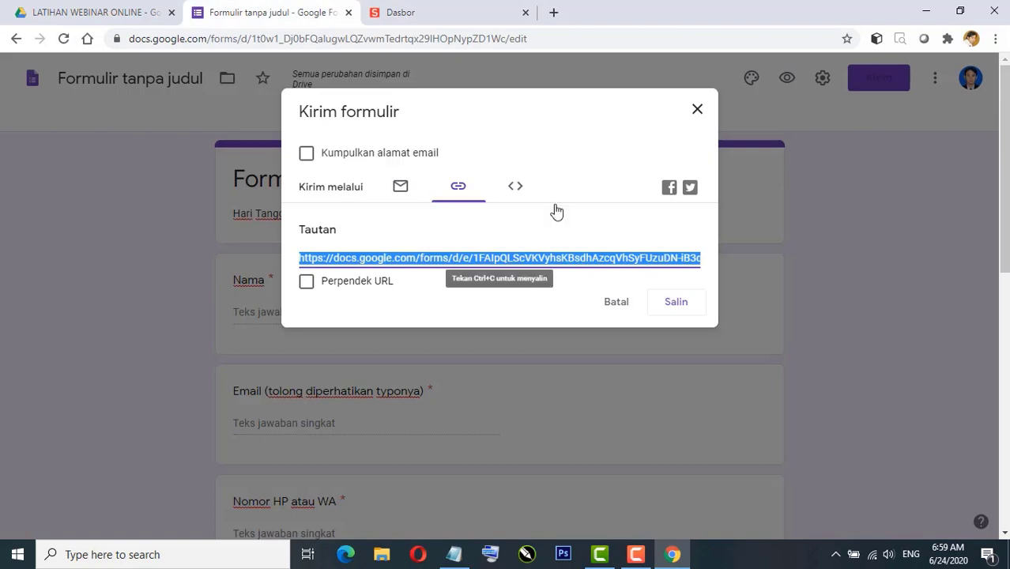
left_click(681, 303)
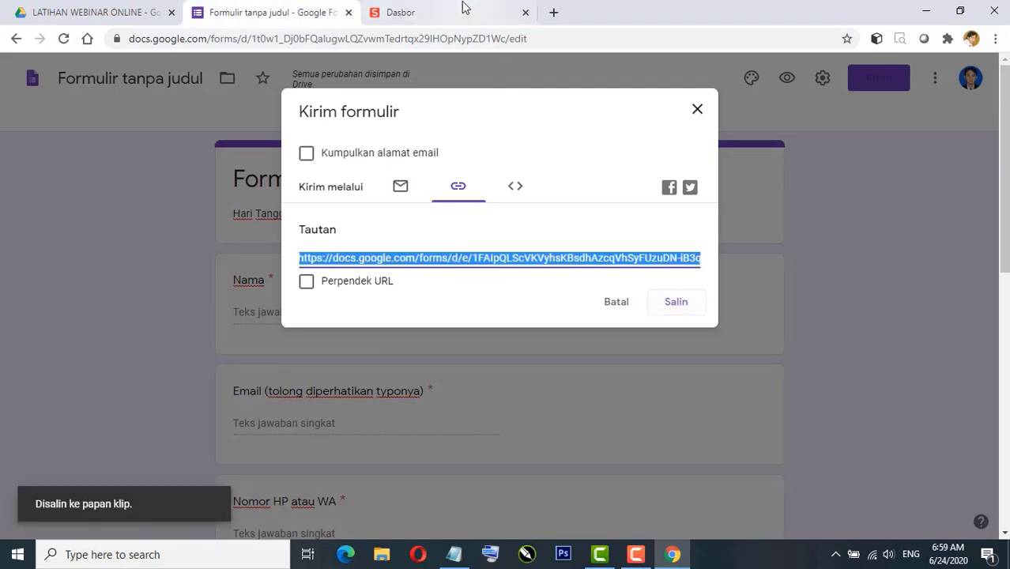
left_click(463, 12)
left_click(194, 333)
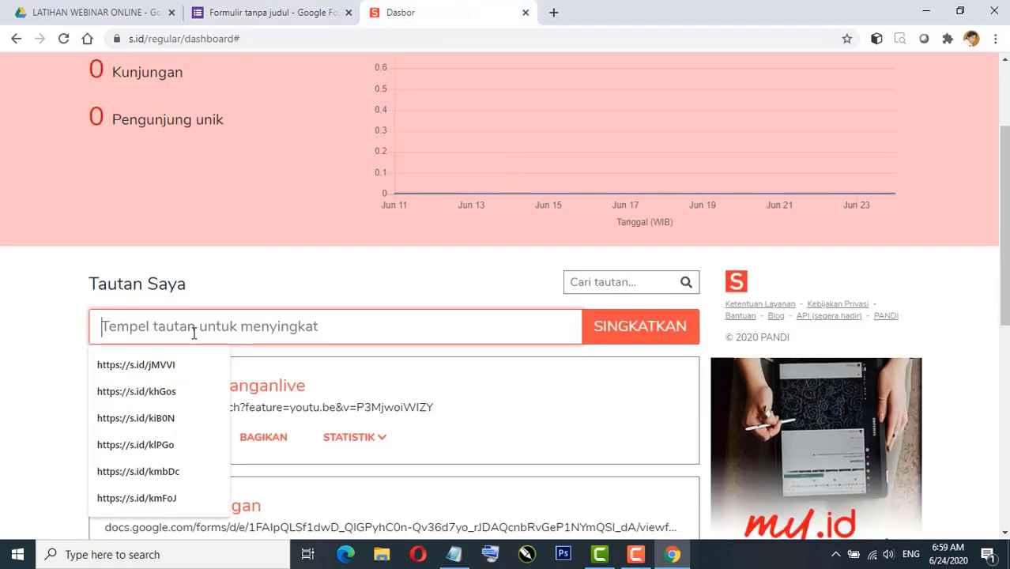
key("ctrl+v")
key("Return")
scroll(551, 346, "down", 1)
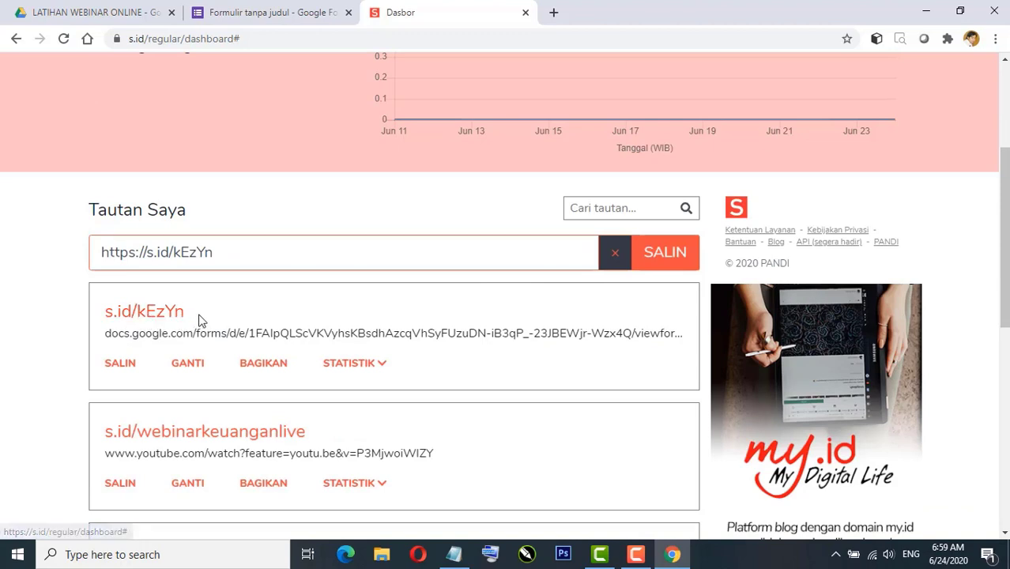
Step: Change the short-link code kEzYn to pendaftaranweblatih and copy the new link
left_click(188, 365)
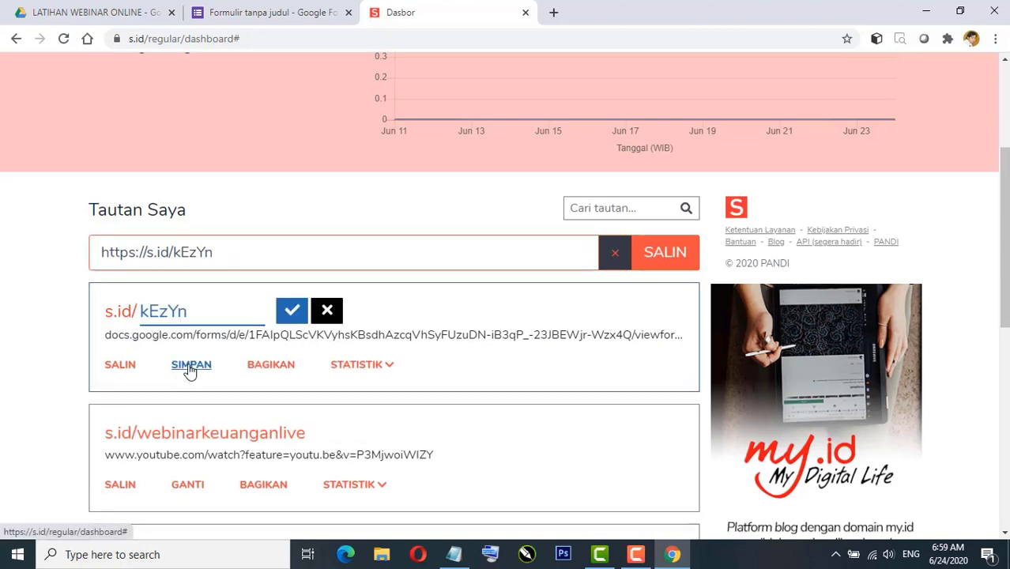
left_click_drag(203, 320, 139, 316)
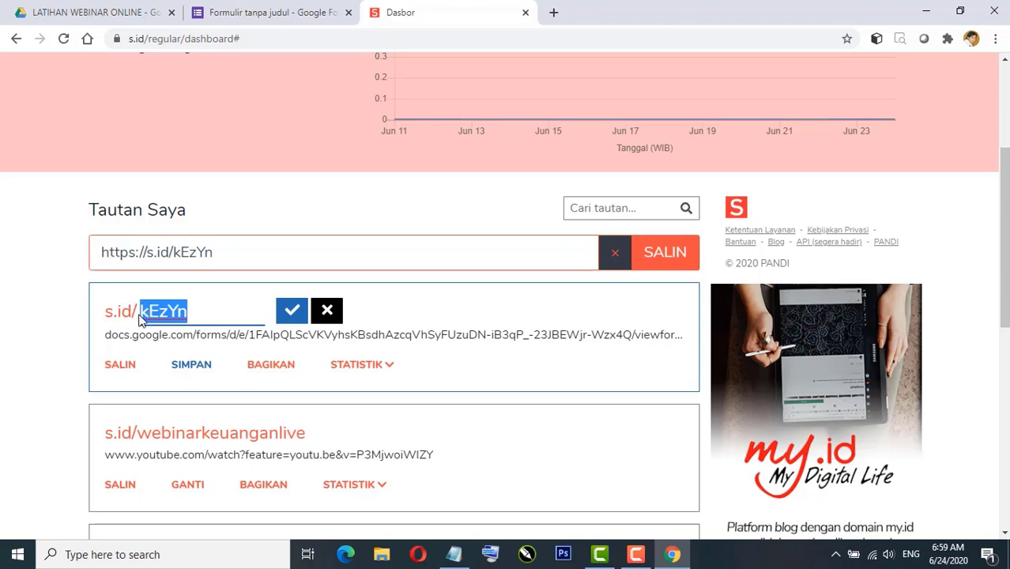
type("pendaftaran")
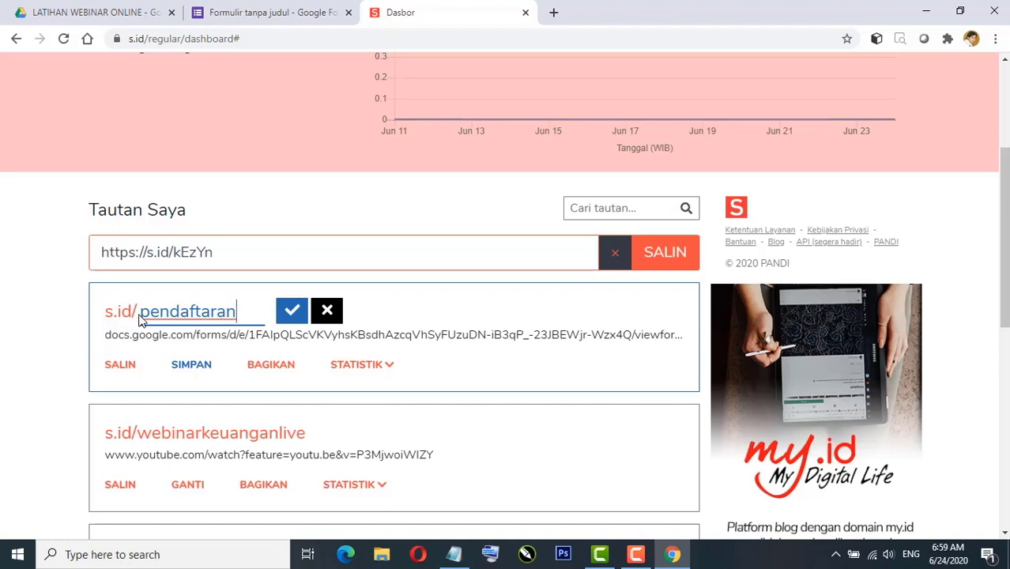
type("weblatia")
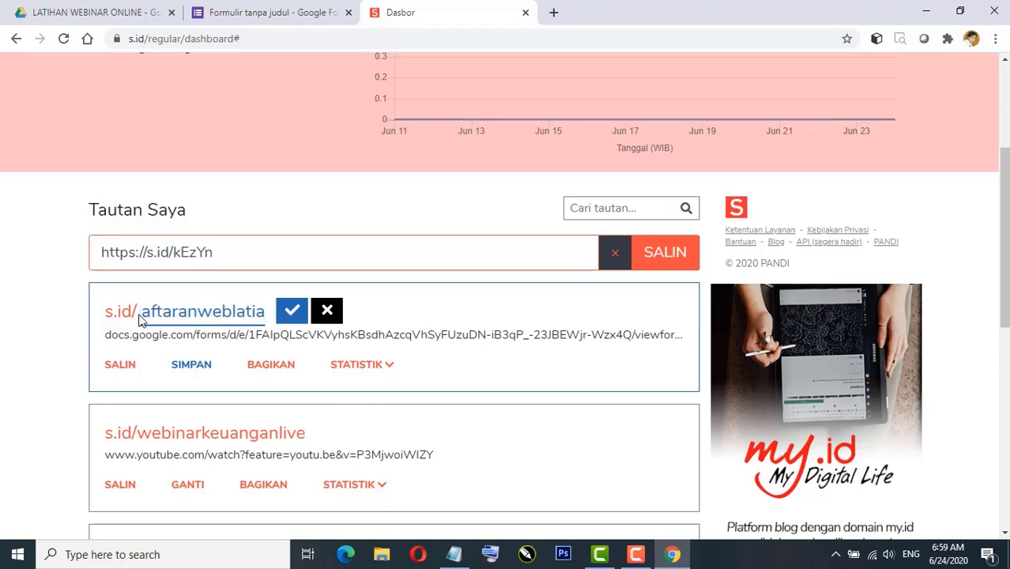
key("BackSpace")
type("h")
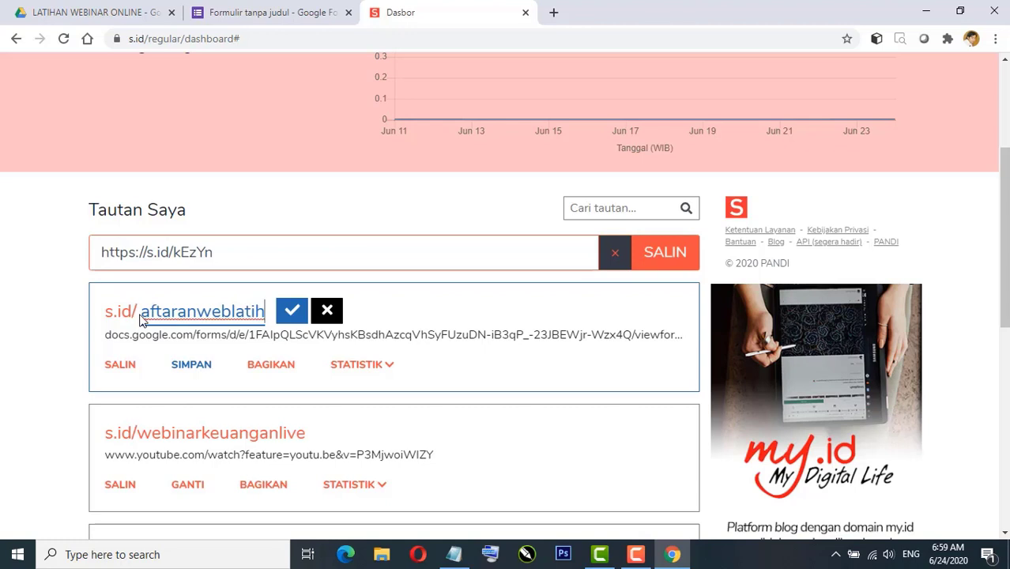
left_click(292, 311)
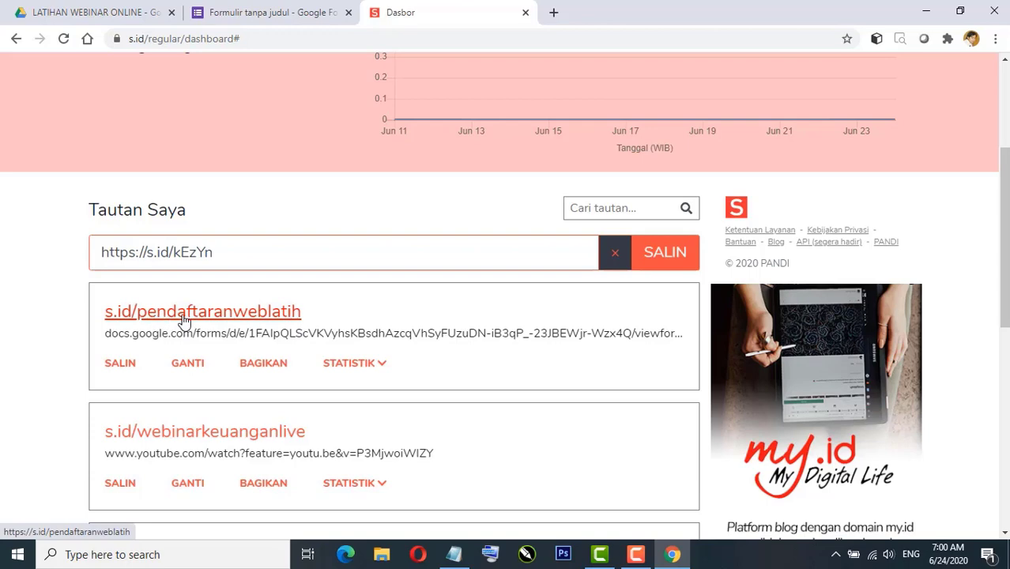
left_click(128, 367)
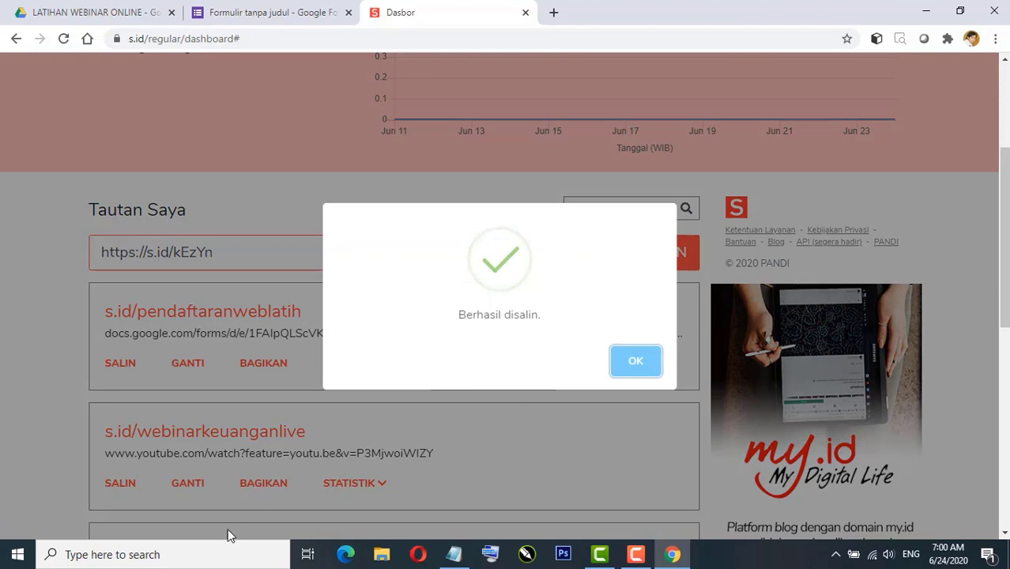
left_click(165, 562)
type("not")
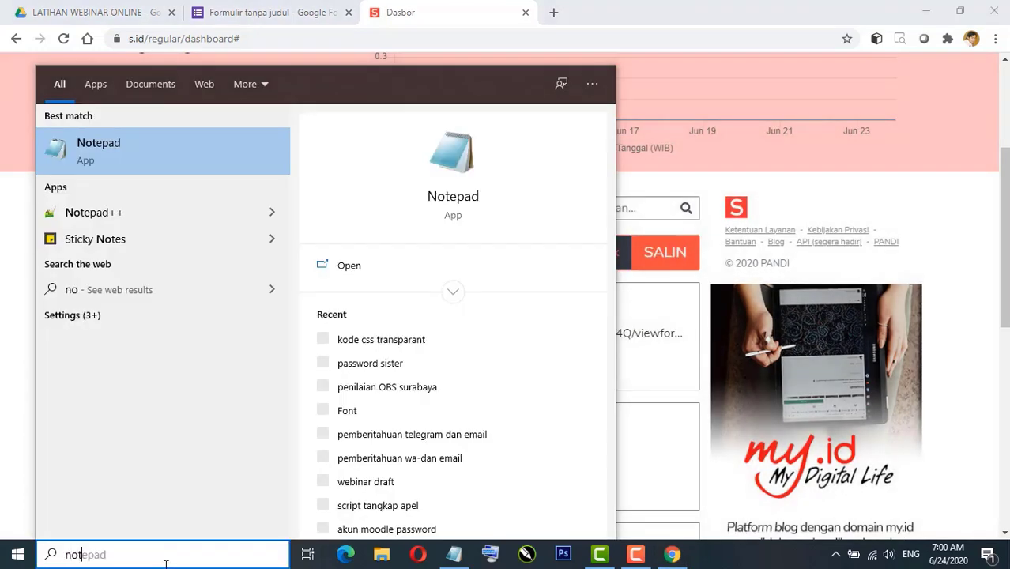
key("Return")
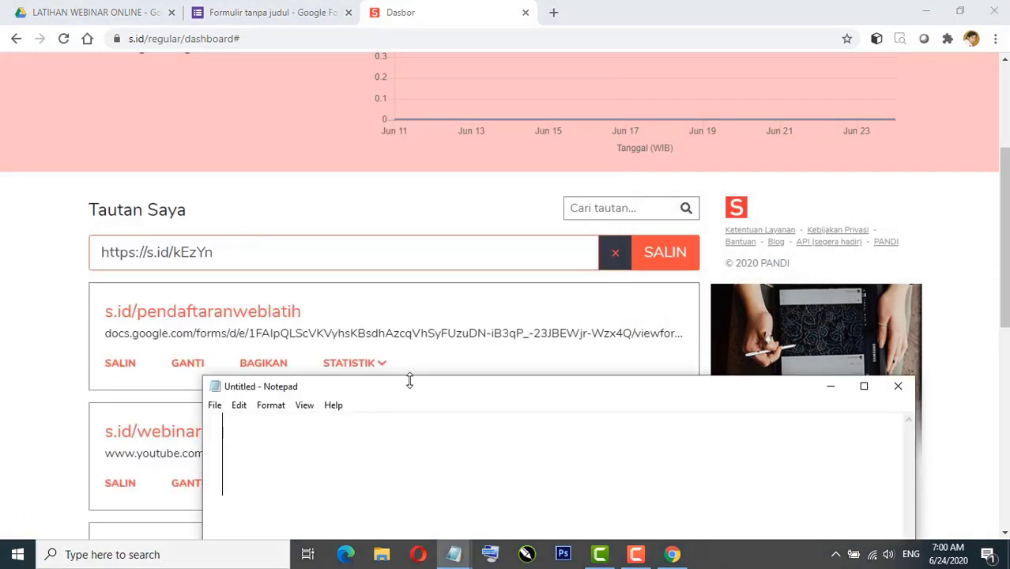
left_click_drag(410, 379, 360, 167)
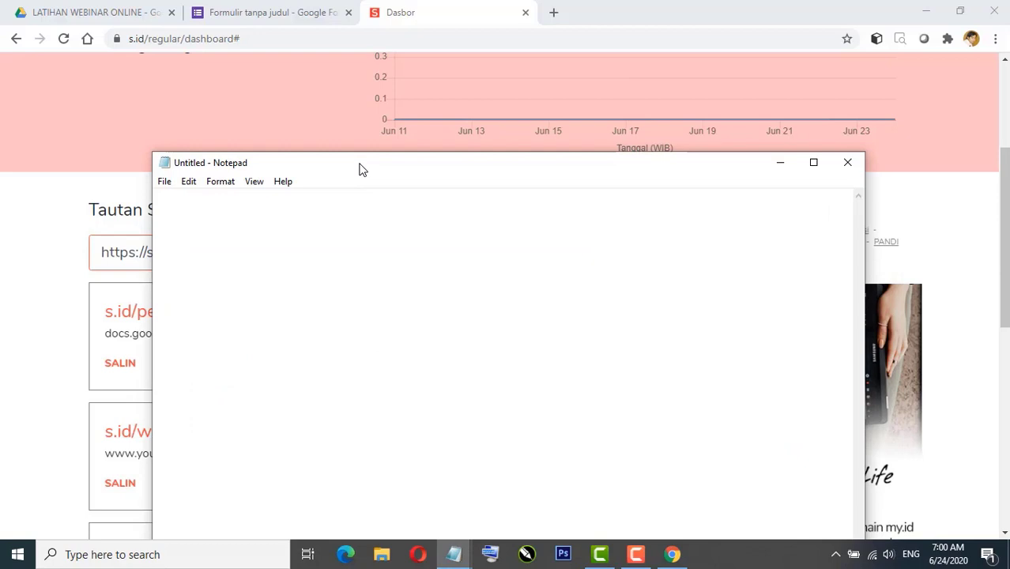
type("https://s.id/pendaftaranweblatih")
scroll(421, 365, "down", 6)
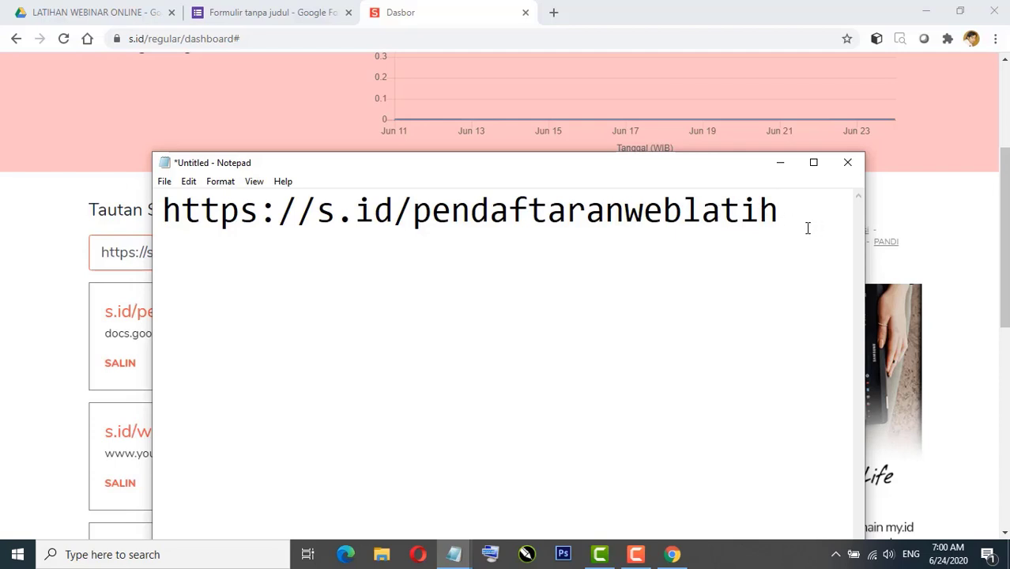
left_click_drag(805, 228, 148, 216)
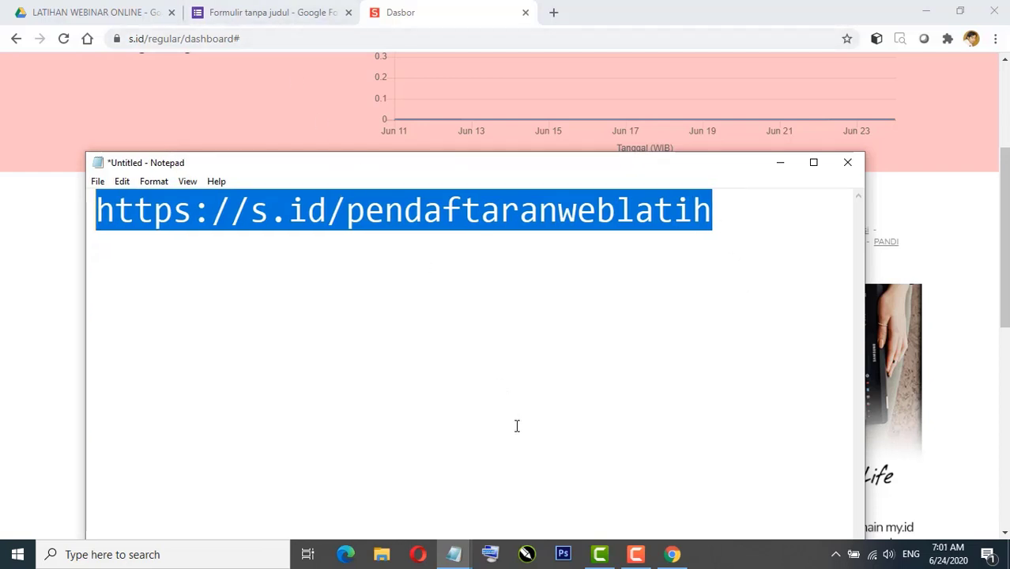
left_click(424, 562)
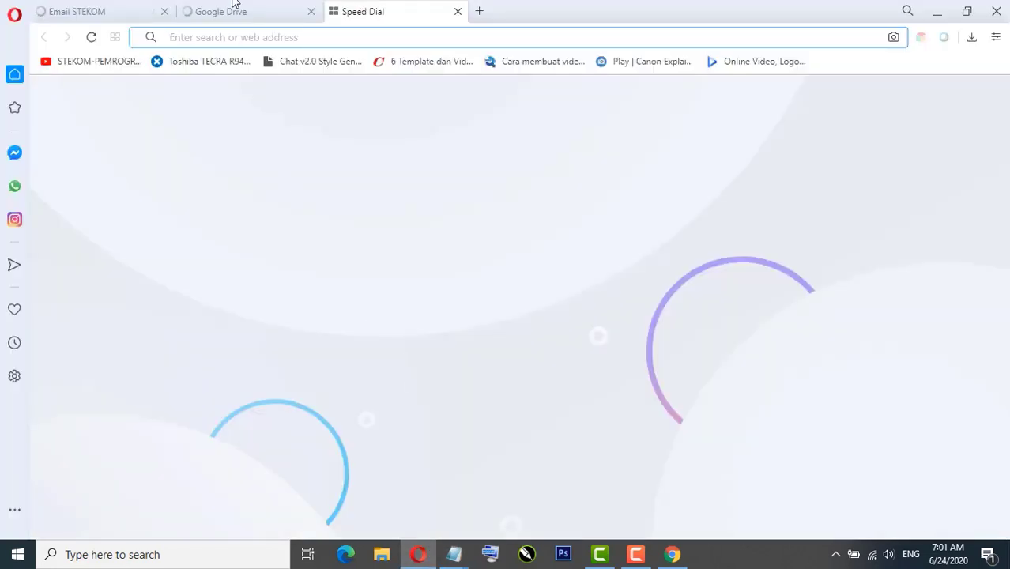
Step: Open the live registration form and enter the registrant's name and e-mail address
left_click(311, 12)
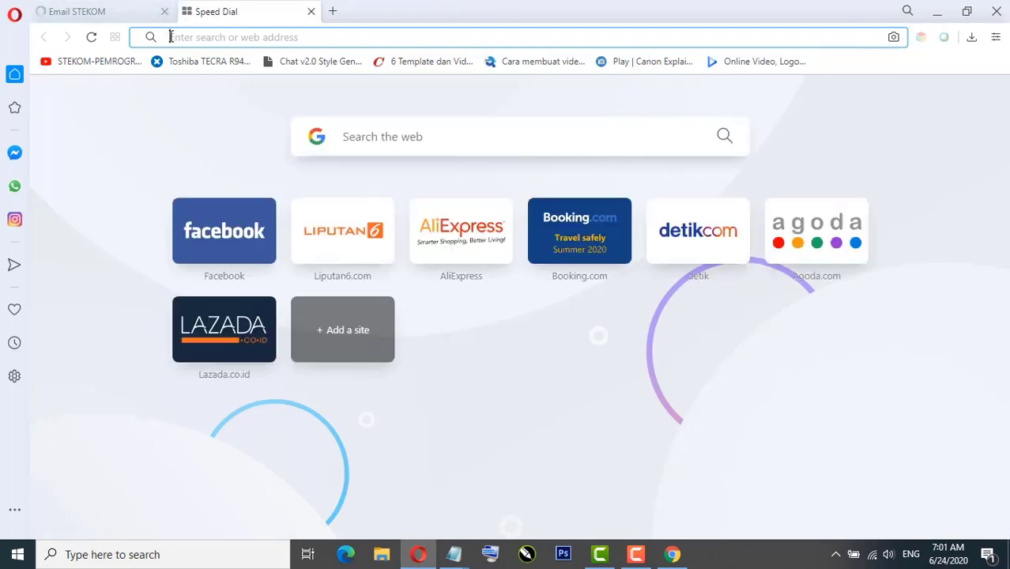
left_click(165, 12)
left_click(207, 61)
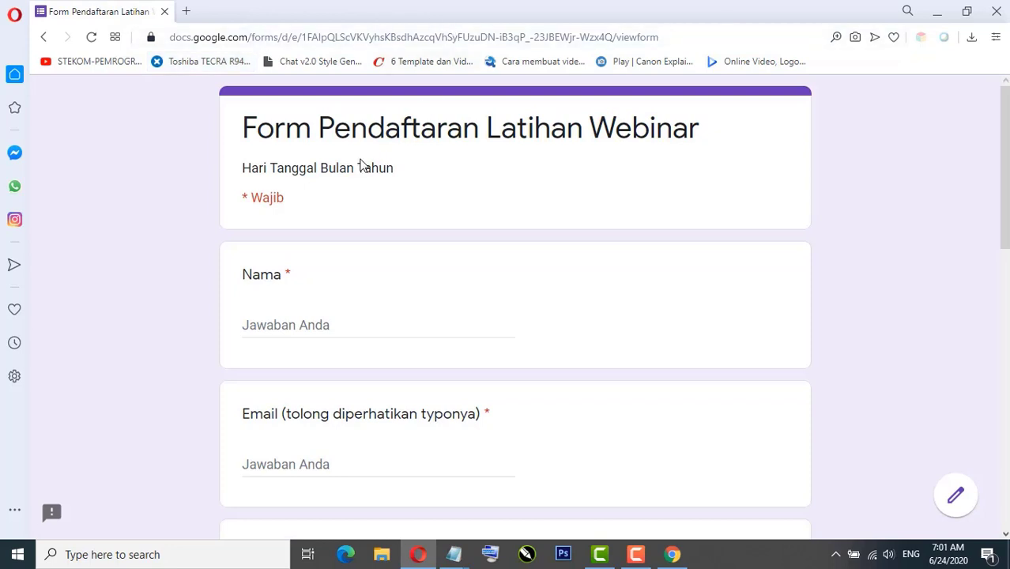
left_click(295, 326)
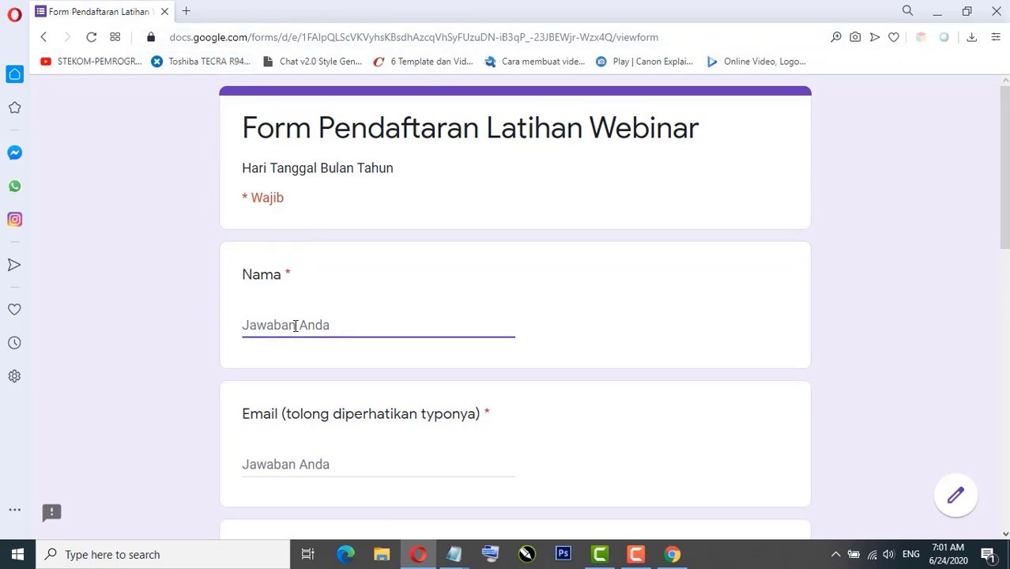
type("Sholikah")
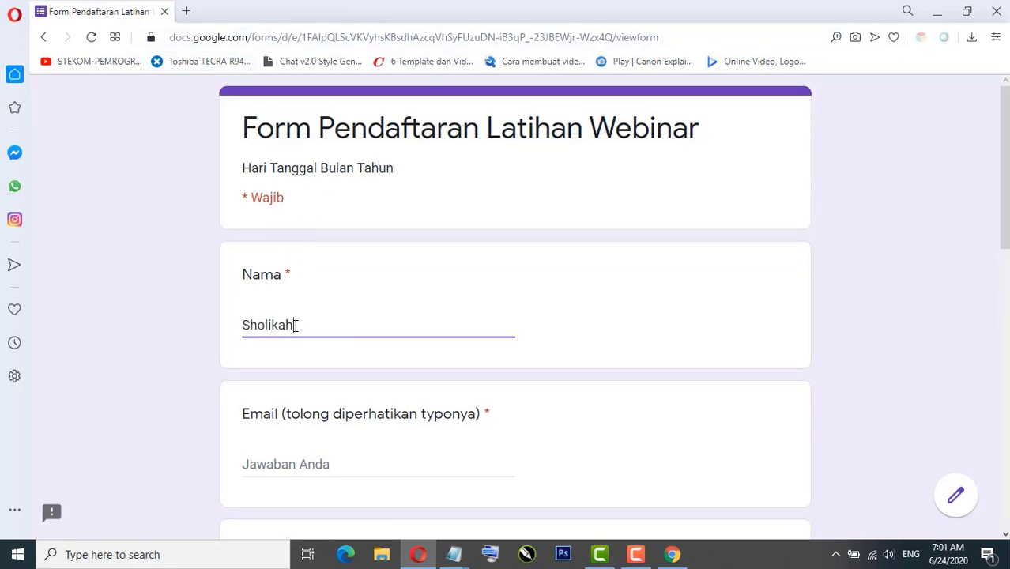
scroll(294, 325, "down", 2)
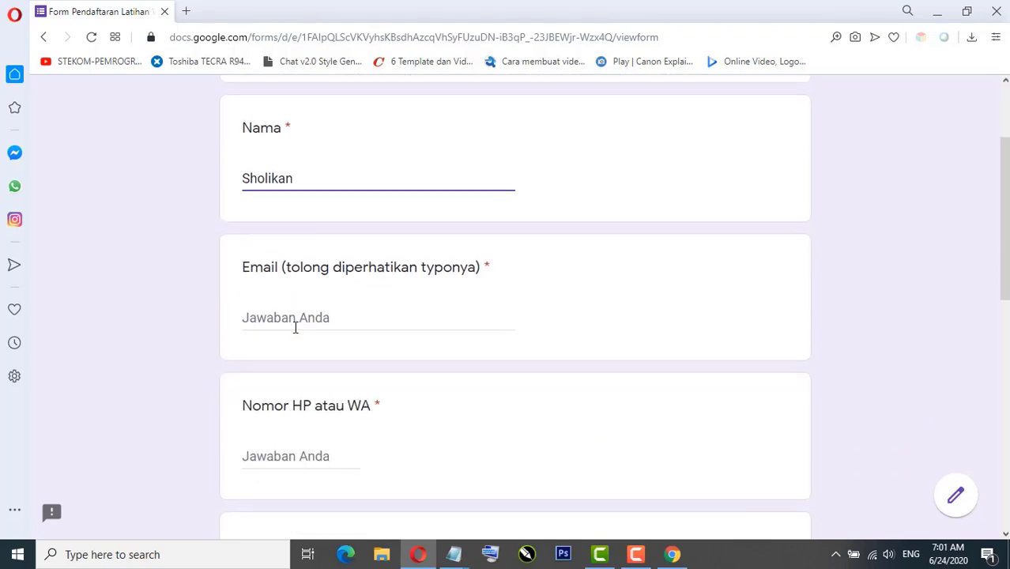
left_click(291, 323)
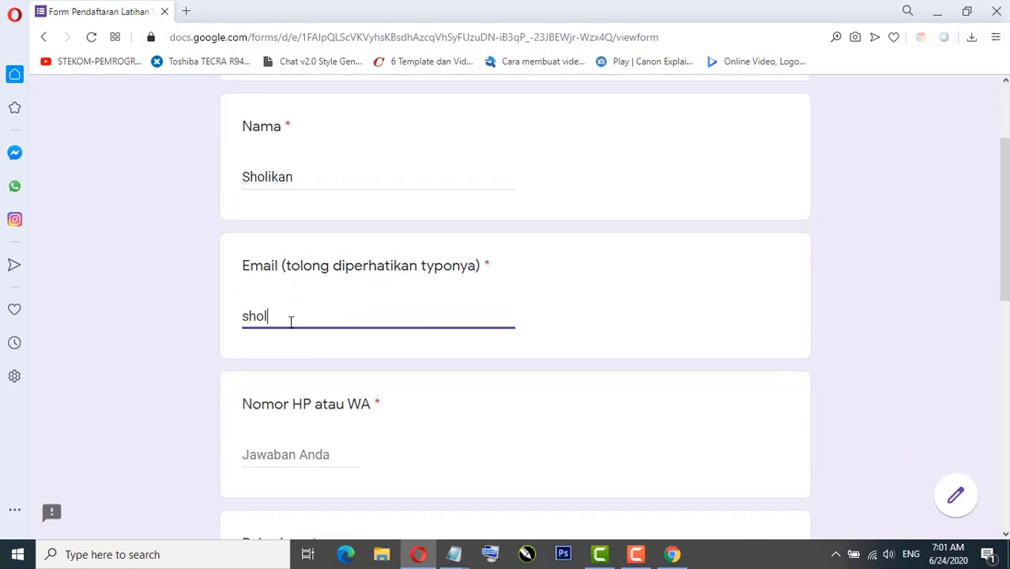
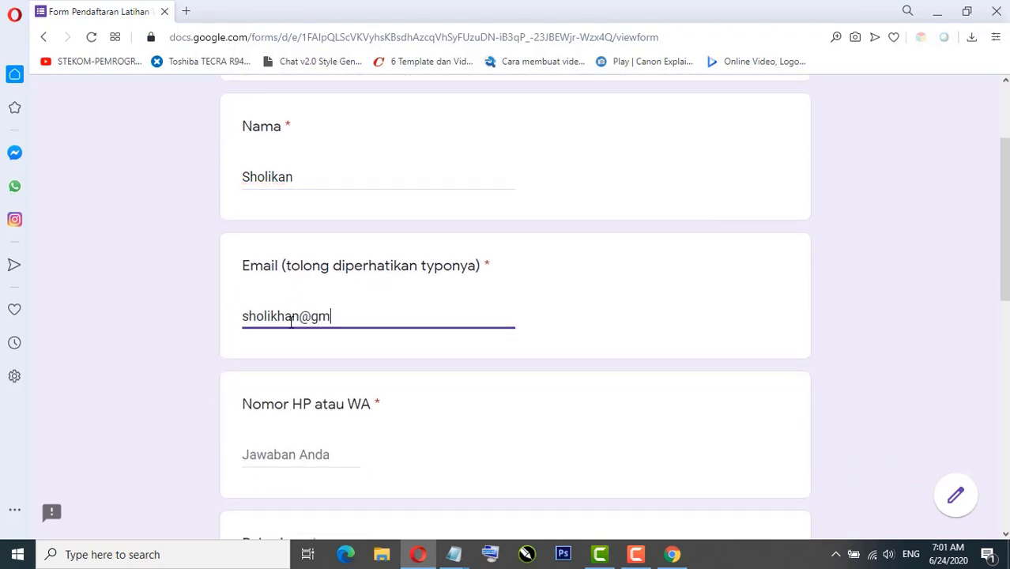
double_click(291, 320)
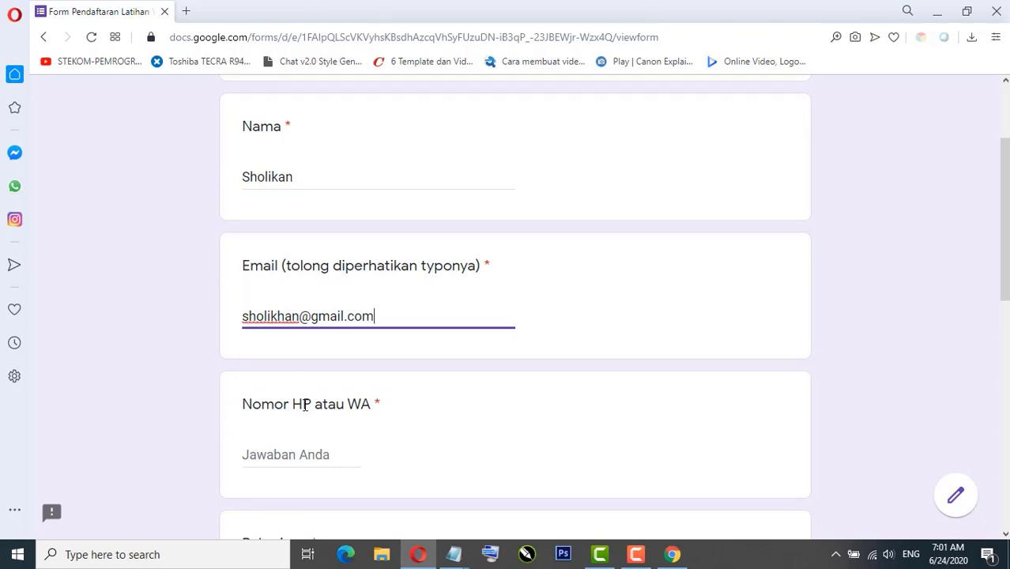
Step: Enter the phone number, choose Dosen, give STEKOM and Kudus as institution and city, and submit
left_click(302, 451)
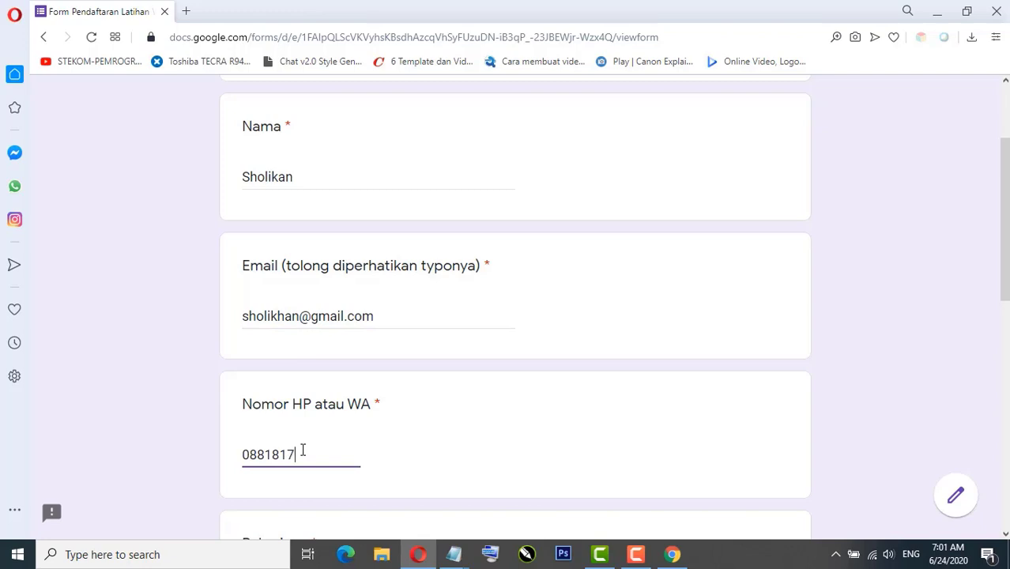
scroll(562, 425, "down", 2)
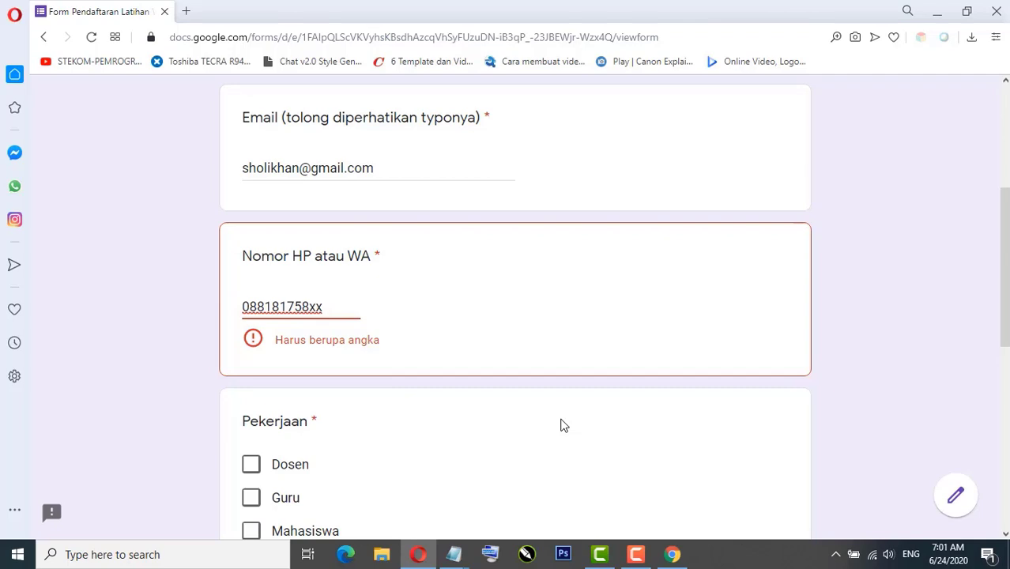
key("BackSpace")
key("BackSpace")
type("14")
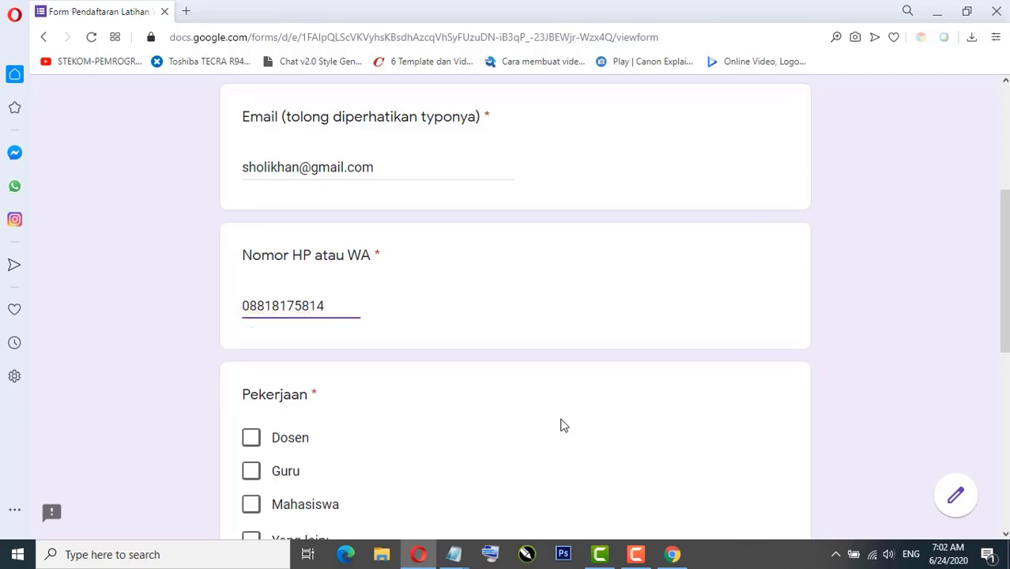
scroll(562, 424, "down", 2)
left_click(253, 292)
scroll(429, 328, "down", 3)
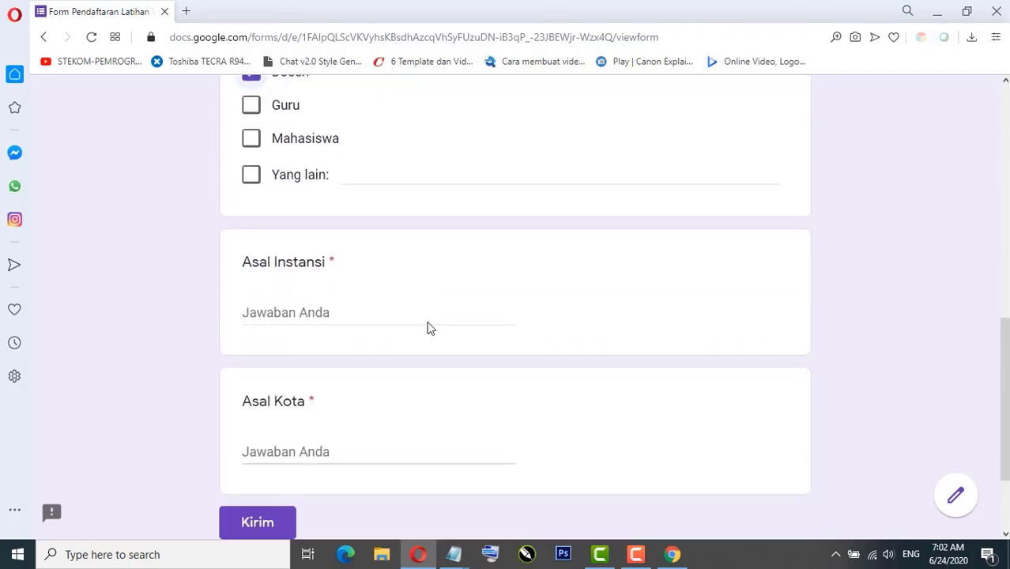
left_click(316, 309)
type("STEKOM")
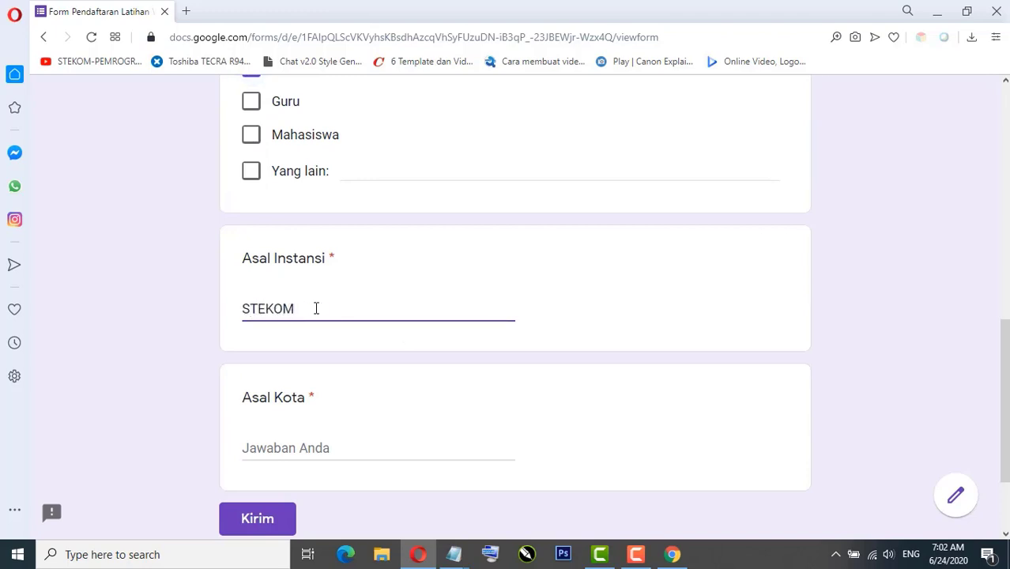
left_click(279, 452)
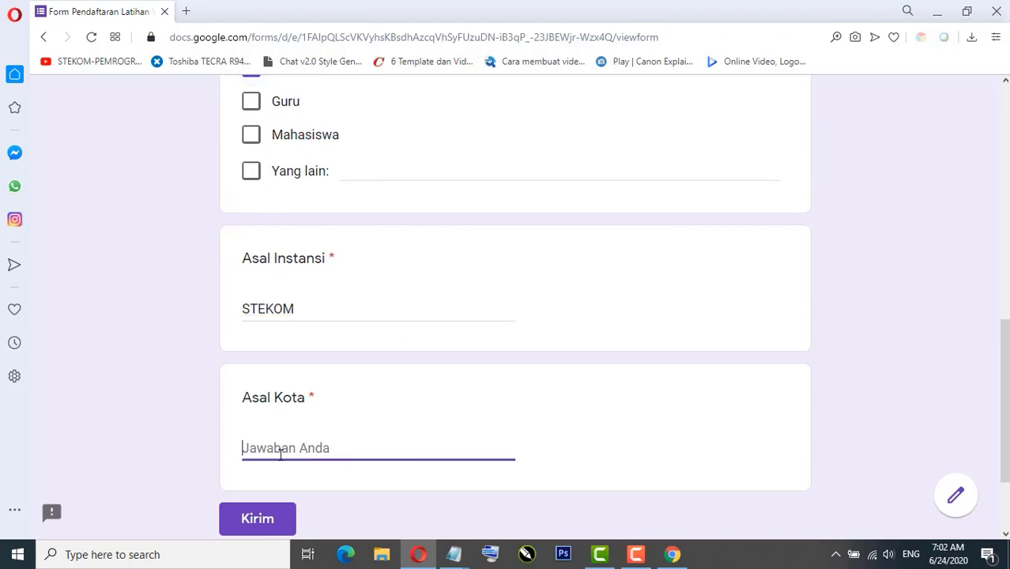
type("Kudus")
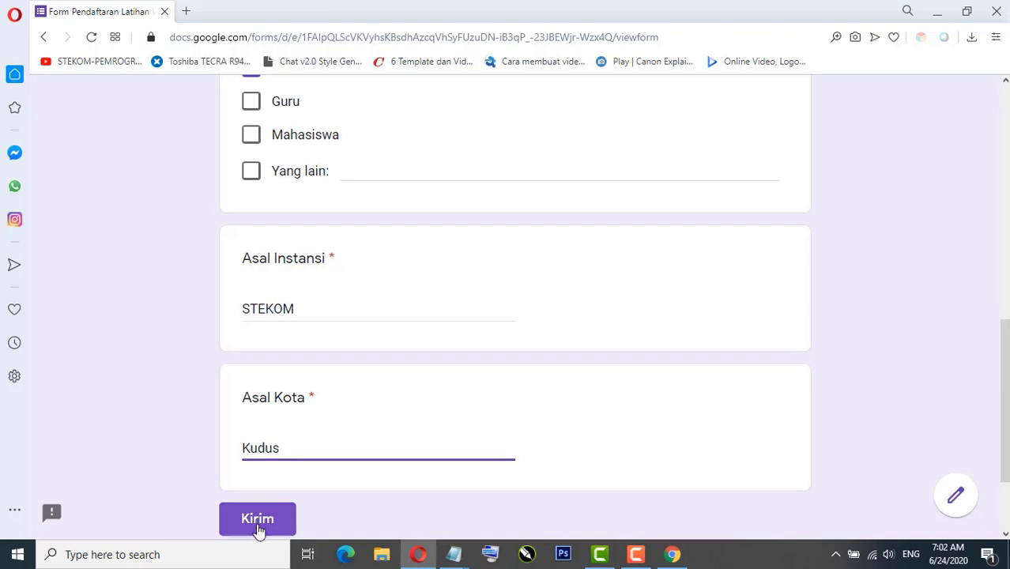
left_click(258, 527)
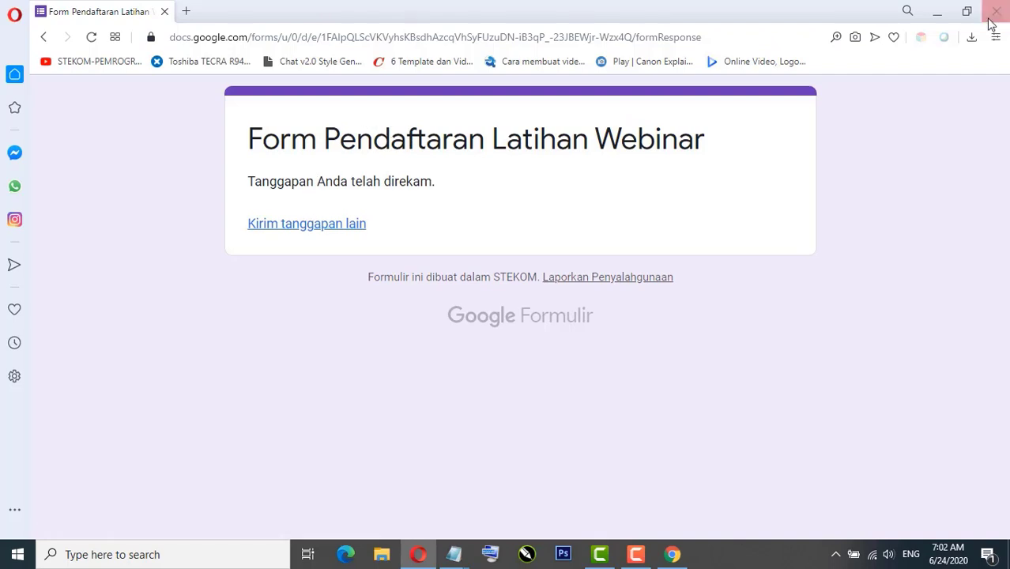
Step: Return to the form editor and close the Send dialog
left_click(937, 11)
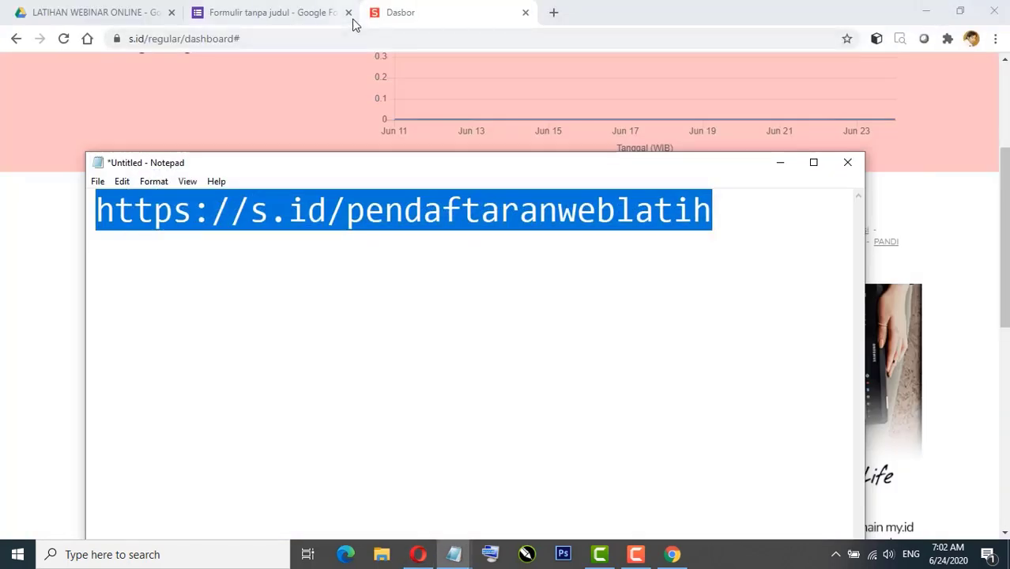
left_click(286, 16)
left_click(697, 110)
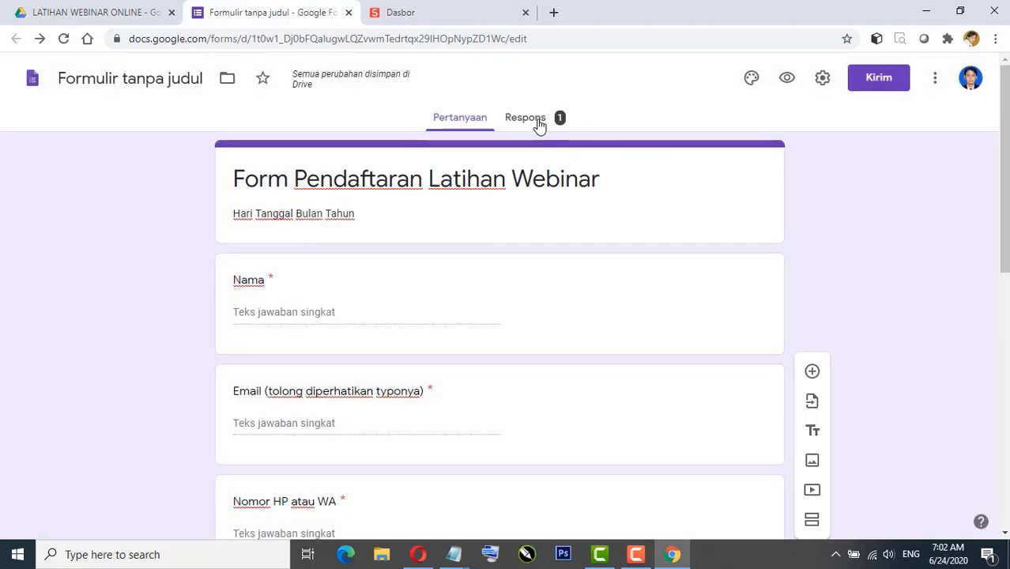
Step: From the Respons tab, link responses to a new spreadsheet using 'Buat spreadsheet baru'
left_click(531, 118)
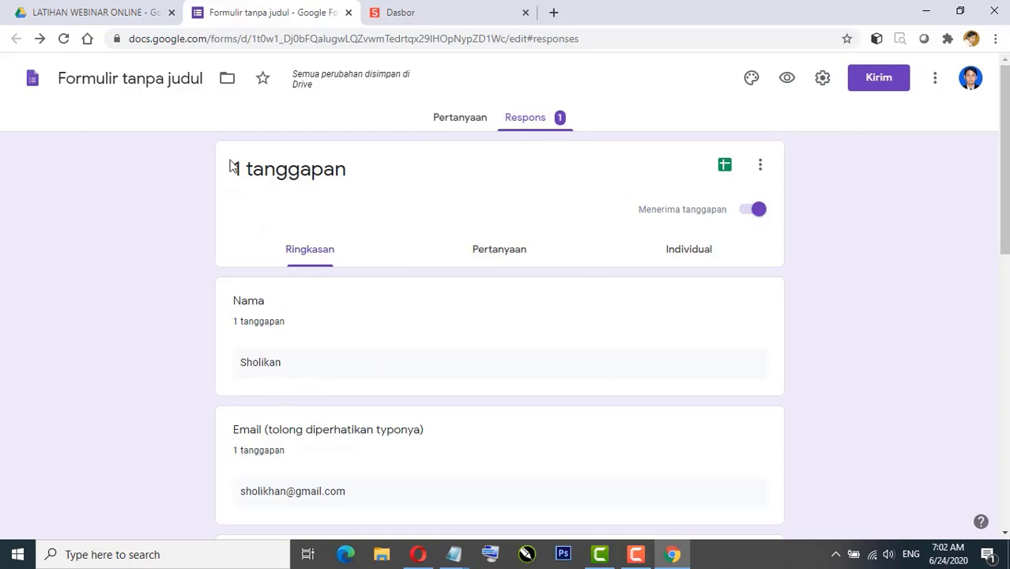
scroll(380, 276, "down", 3)
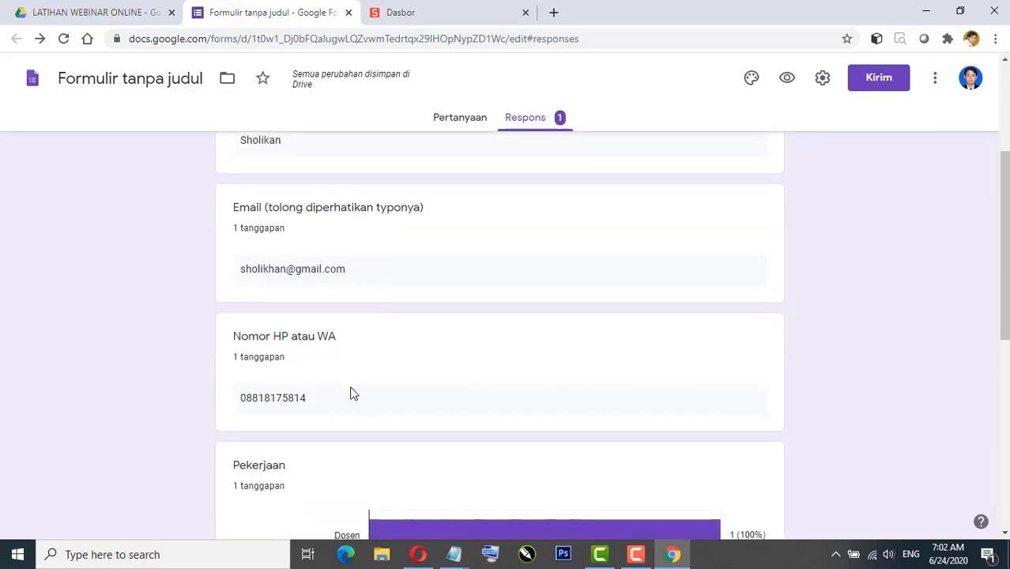
scroll(341, 431, "up", 3)
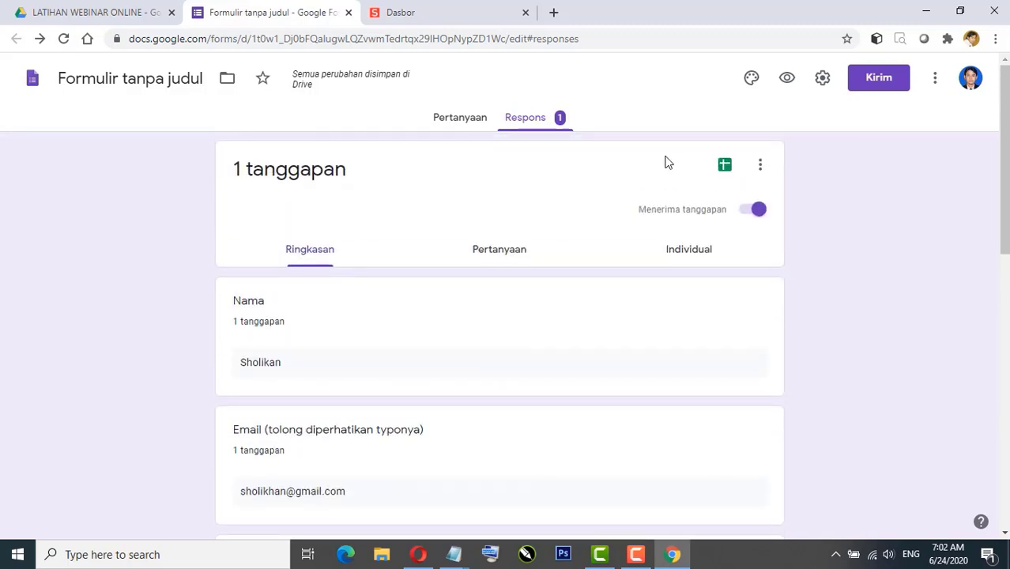
left_click(726, 169)
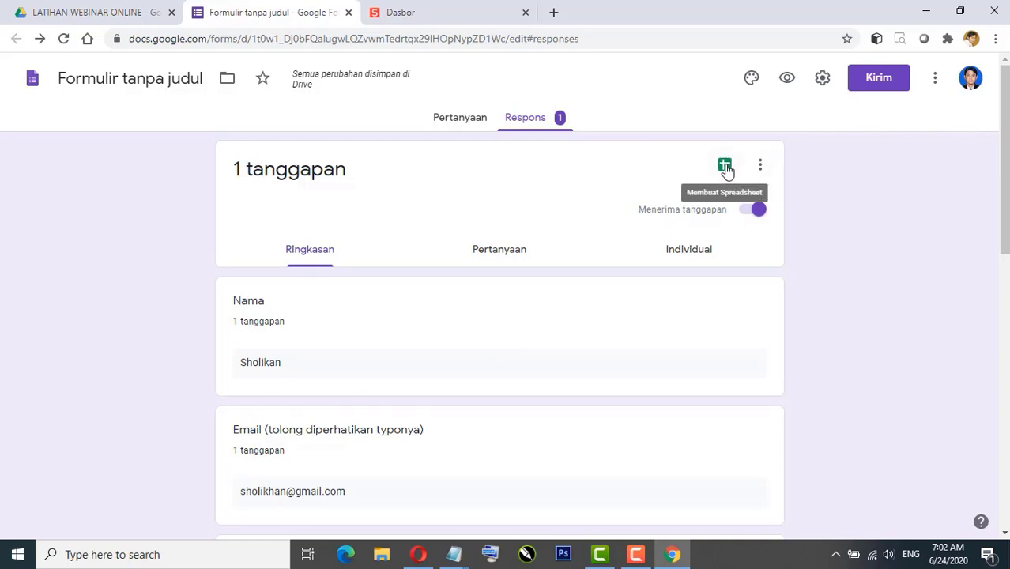
left_click(726, 168)
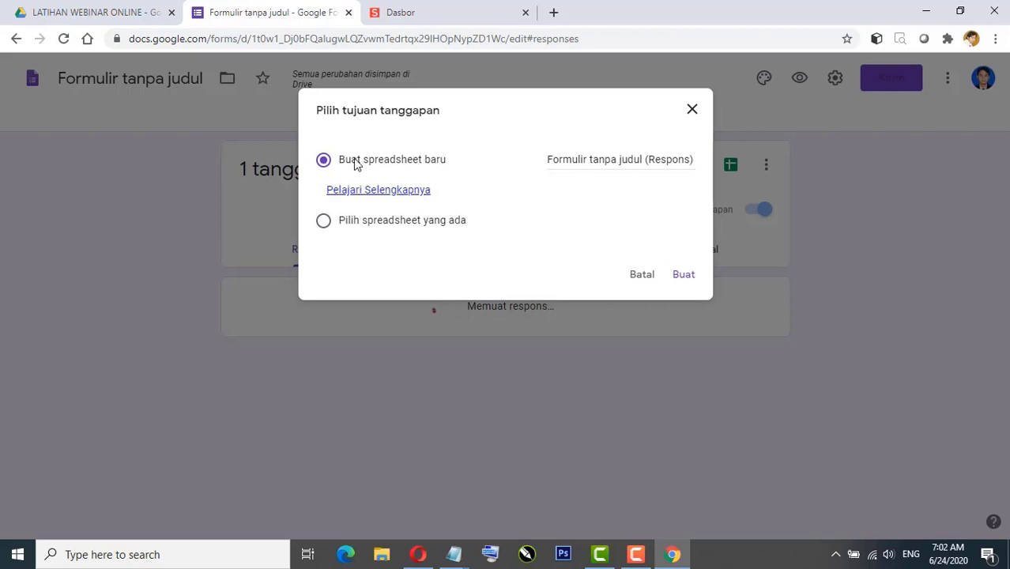
left_click(684, 276)
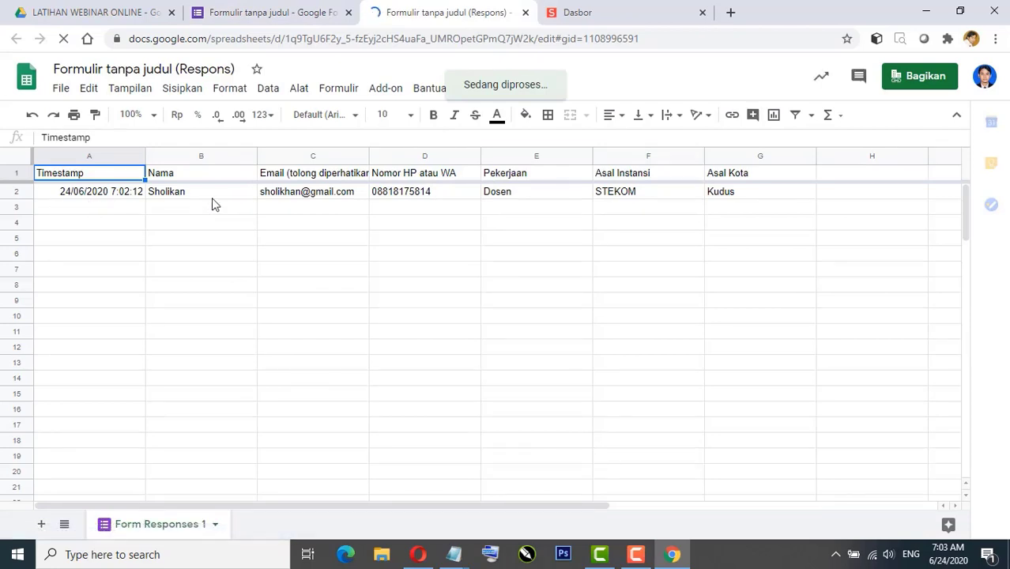
Step: Rename the form to 'Form Pendaftaran Latihan Webinar'
left_click(264, 11)
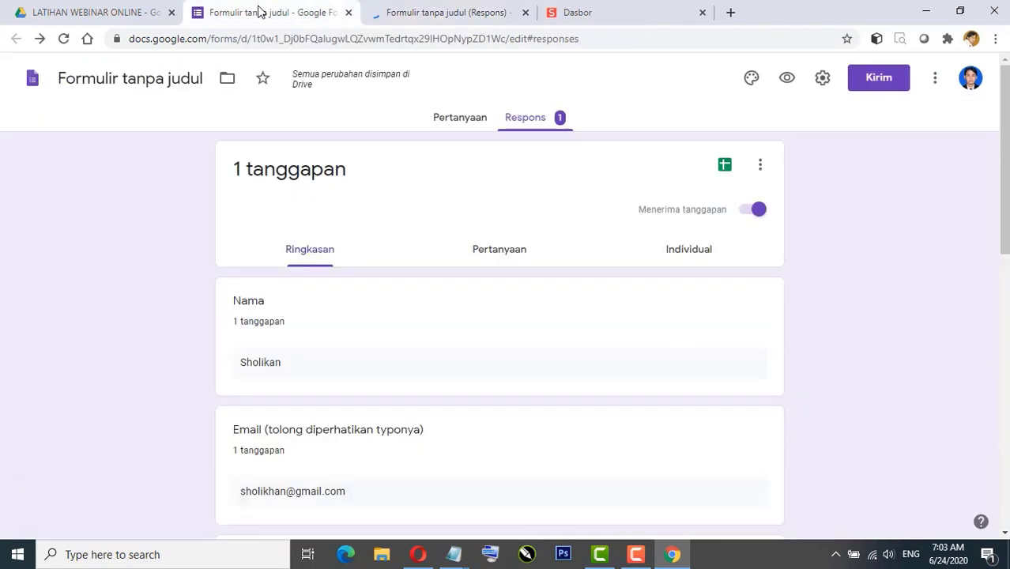
left_click(442, 14)
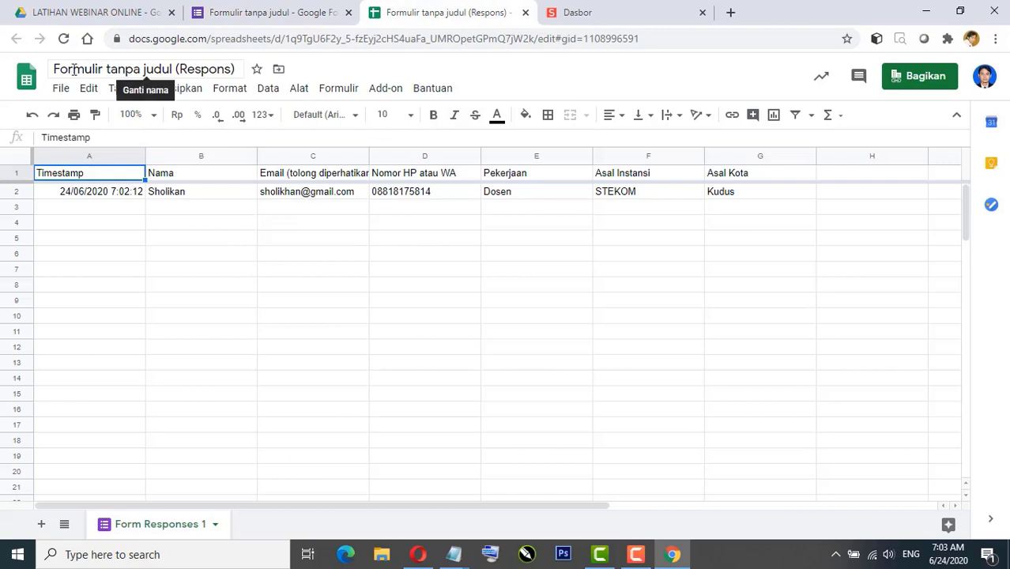
left_click(273, 14)
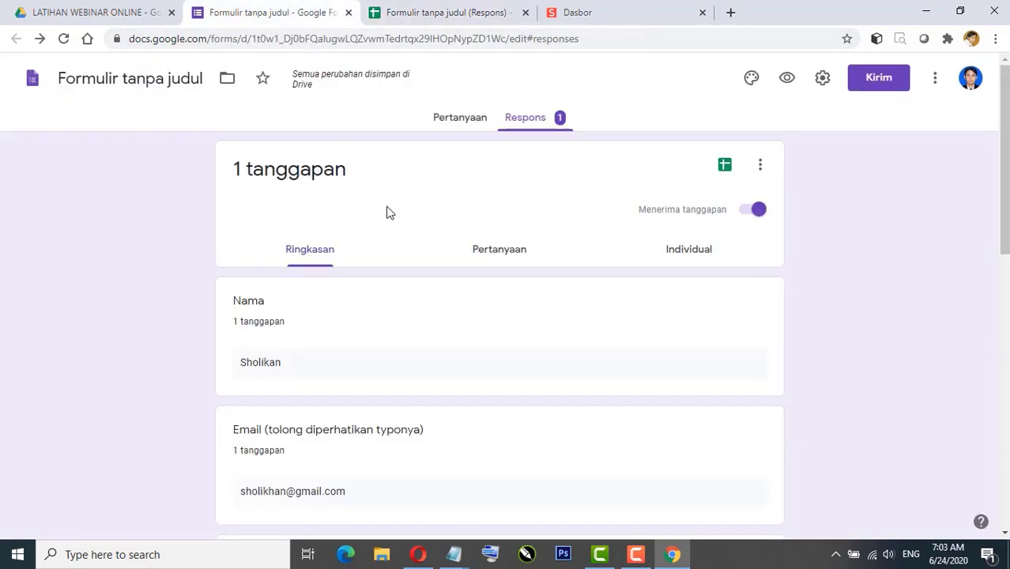
left_click(460, 117)
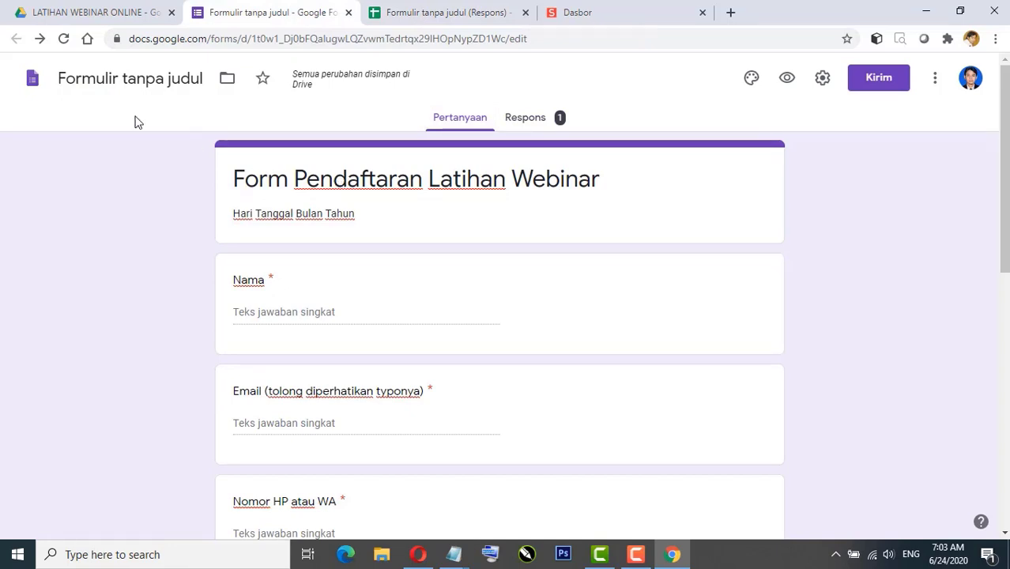
left_click(81, 79)
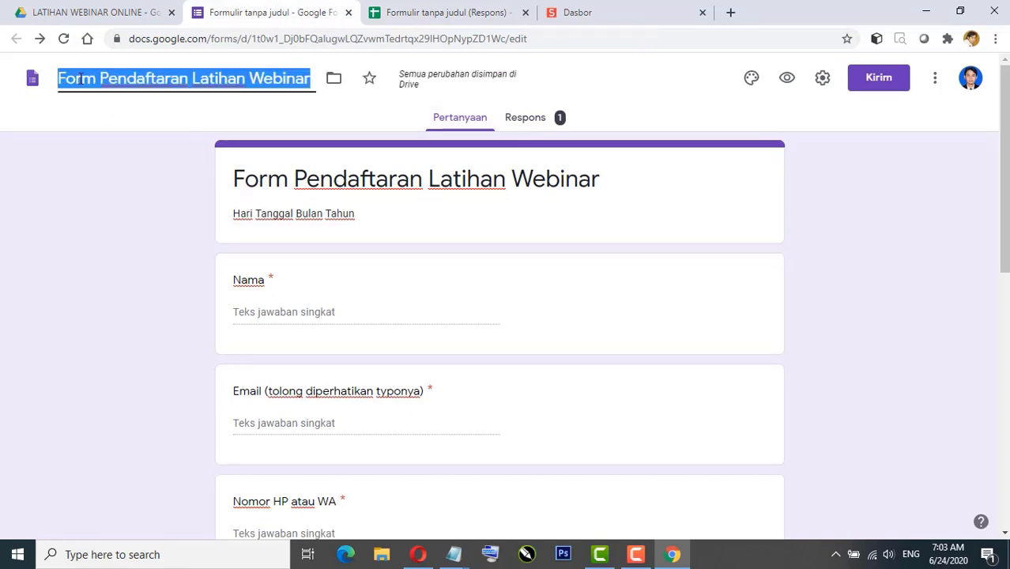
left_click(399, 187)
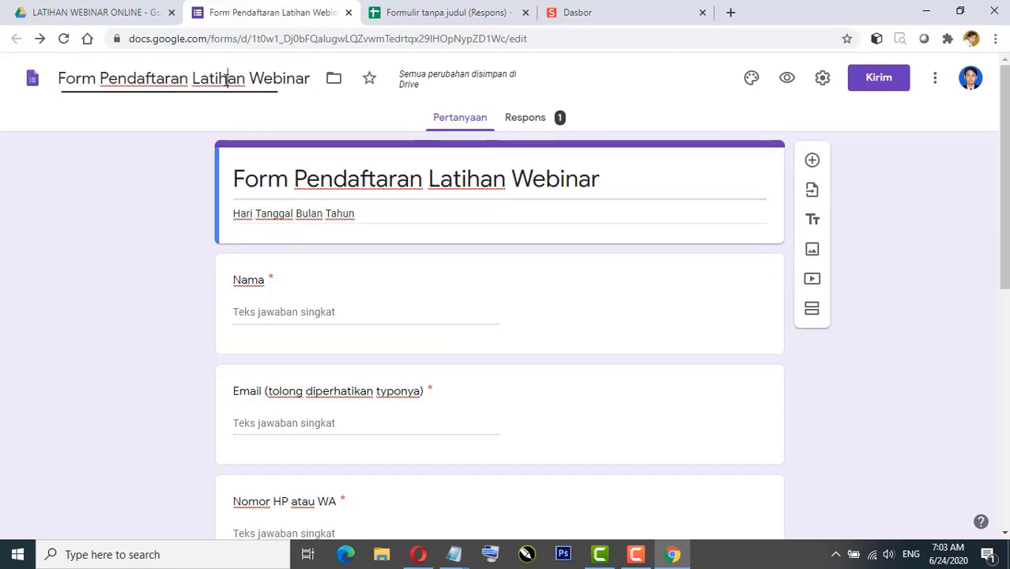
triple_click(364, 175)
Step: Retitle the response spreadsheet 'Rekap peserta Latihan Webinar'
left_click(421, 17)
left_click(38, 69)
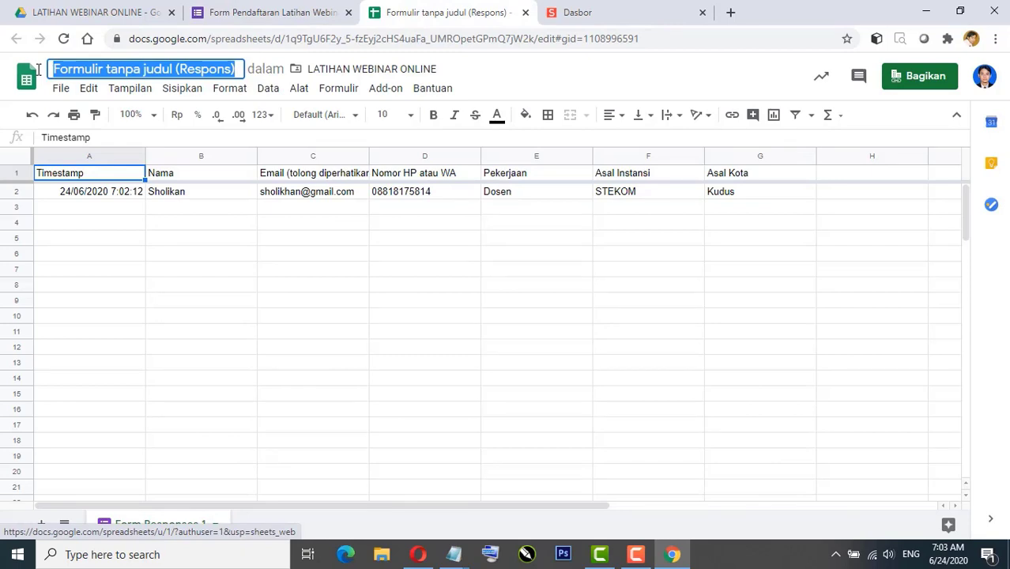
type("Rekap ")
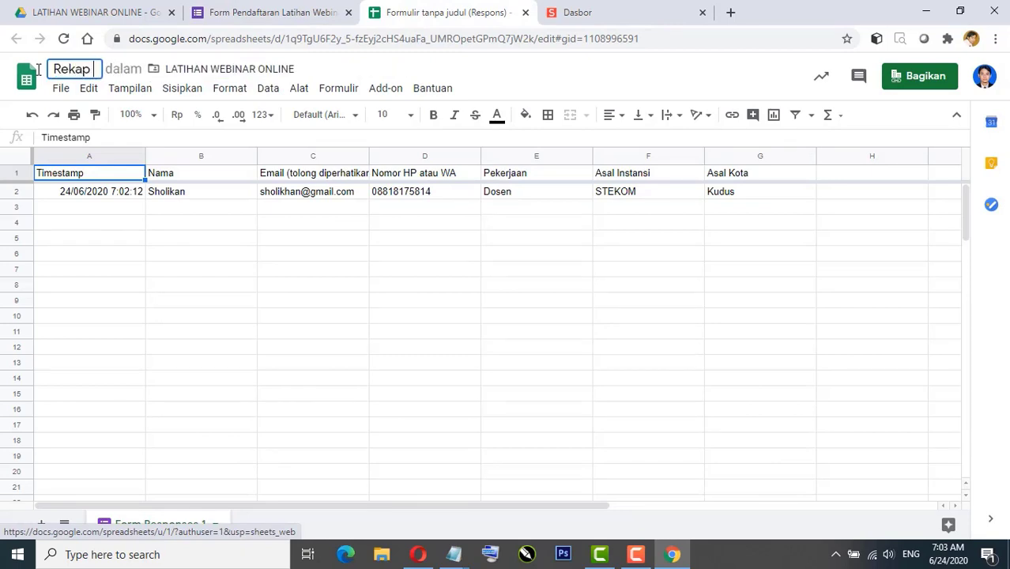
type("peserta ")
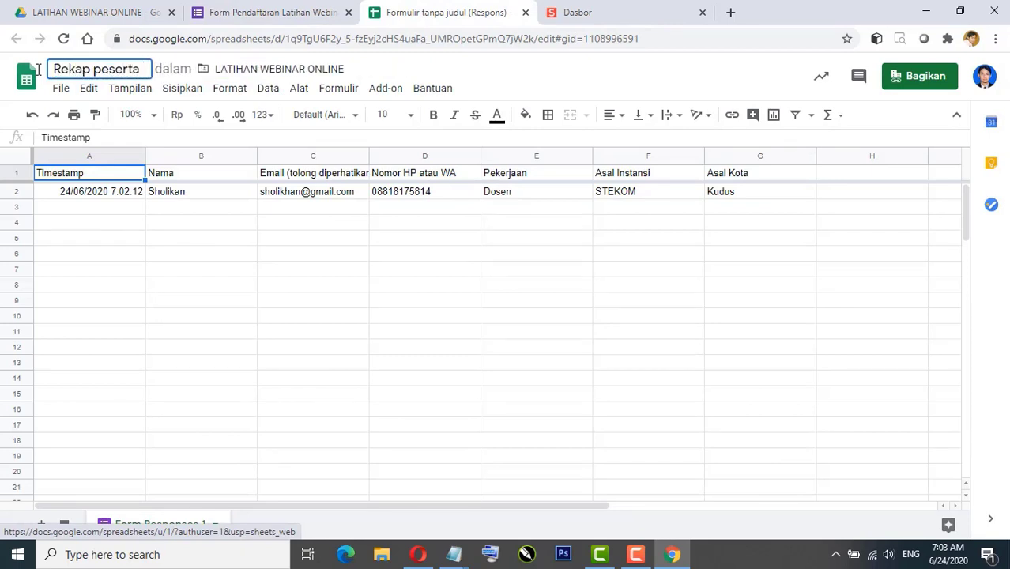
type("WEBI")
key("BackSpace")
key("BackSpace")
key("BackSpace")
key("BackSpace")
type("L")
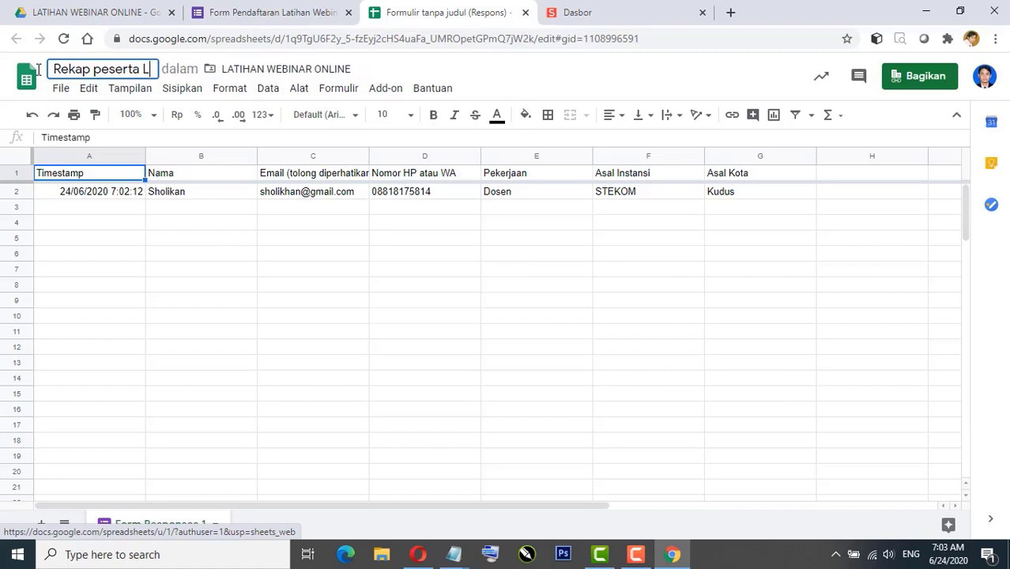
type("atihan Web")
type("inar")
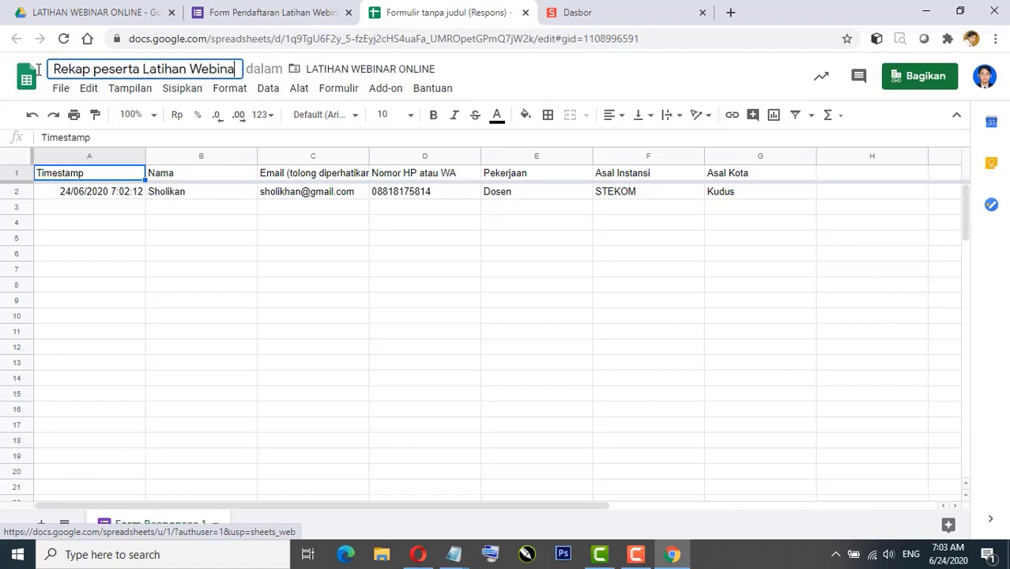
left_click(135, 224)
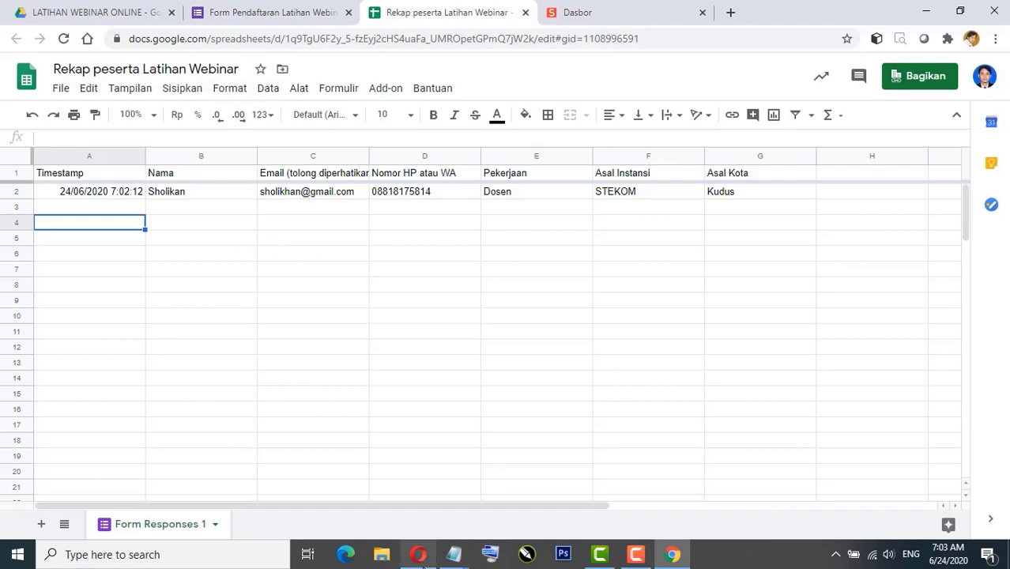
left_click(418, 554)
Step: Fill in and submit a second registration (tukang cat, Freelance, Kudus) from a fresh form
left_click(319, 228)
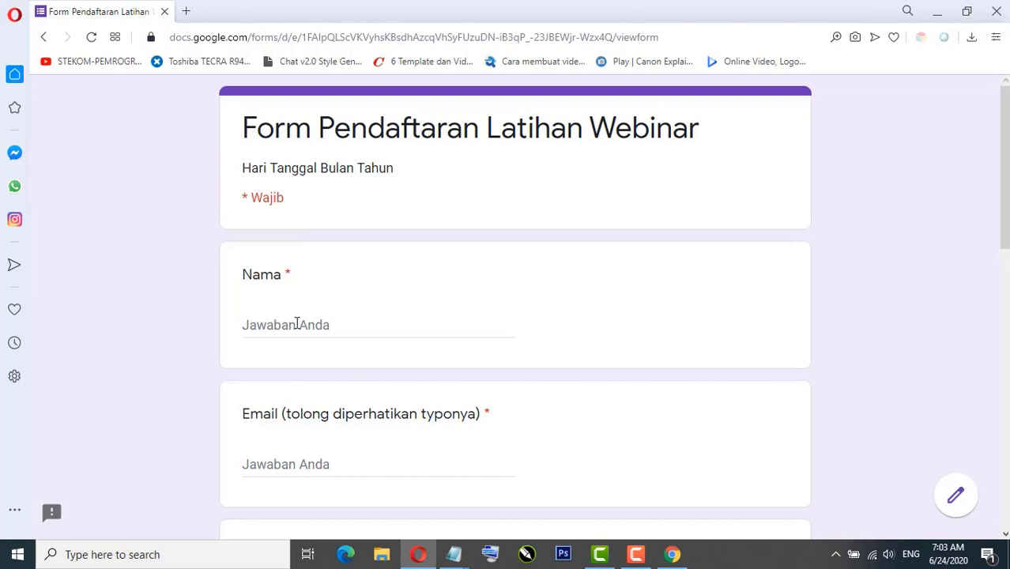
left_click(298, 321)
scroll(296, 322, "down", 1)
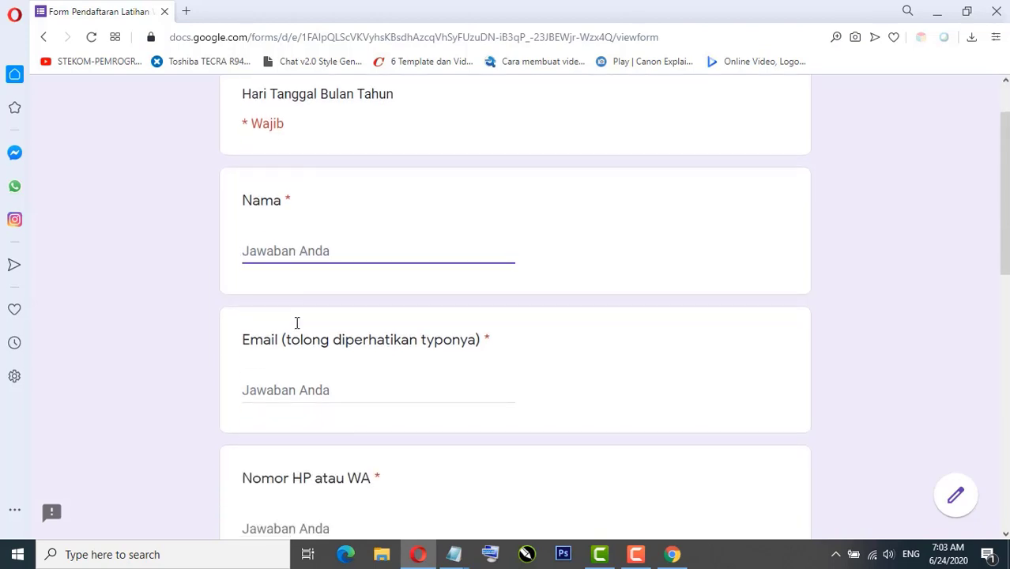
type("Sholikhan")
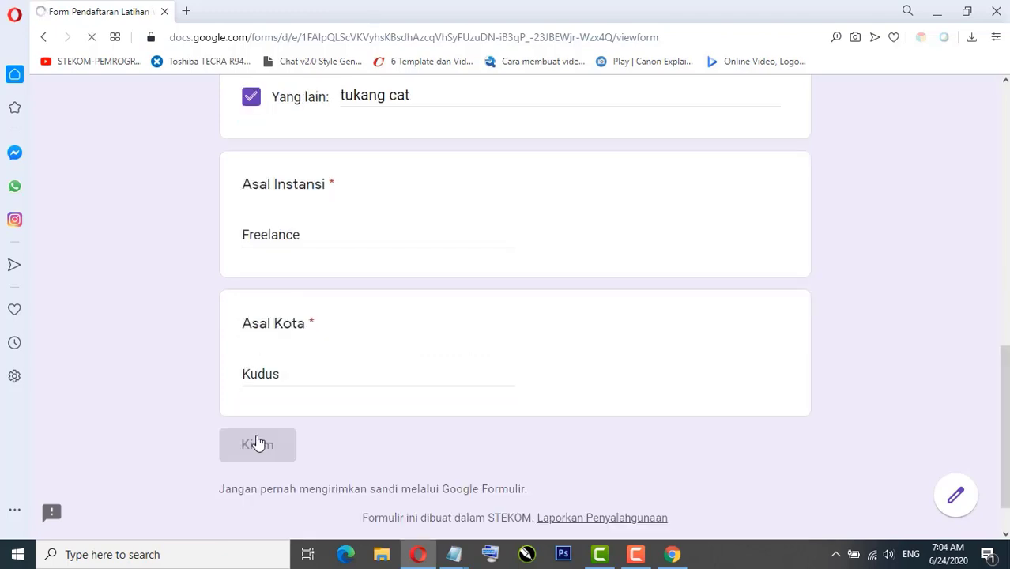
left_click(258, 443)
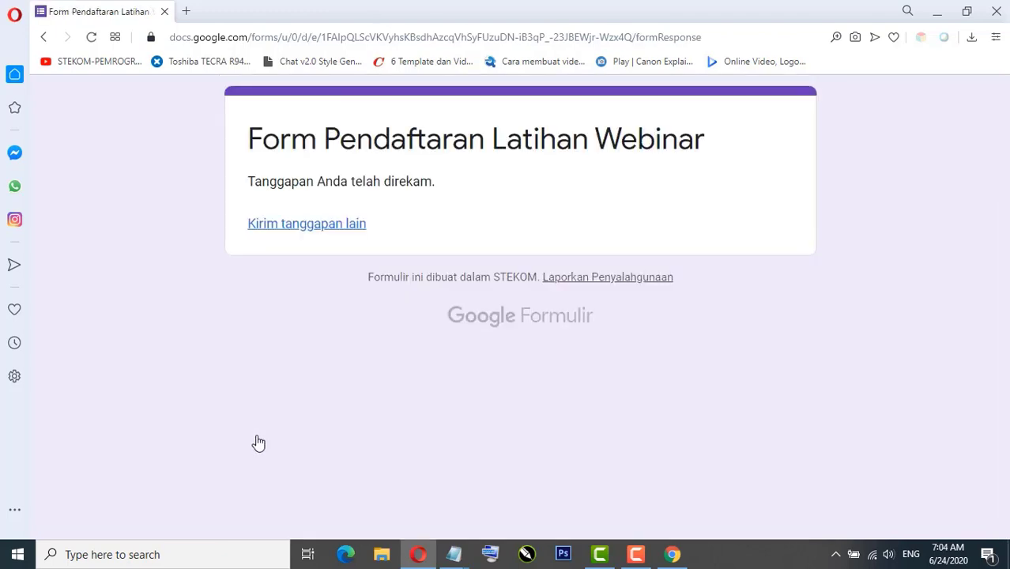
left_click(938, 14)
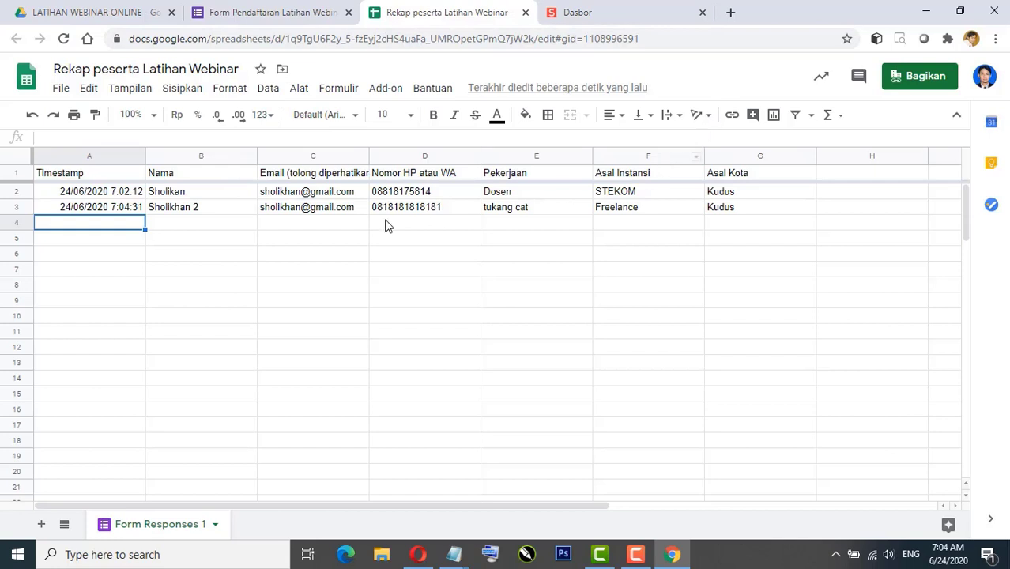
left_click(173, 211)
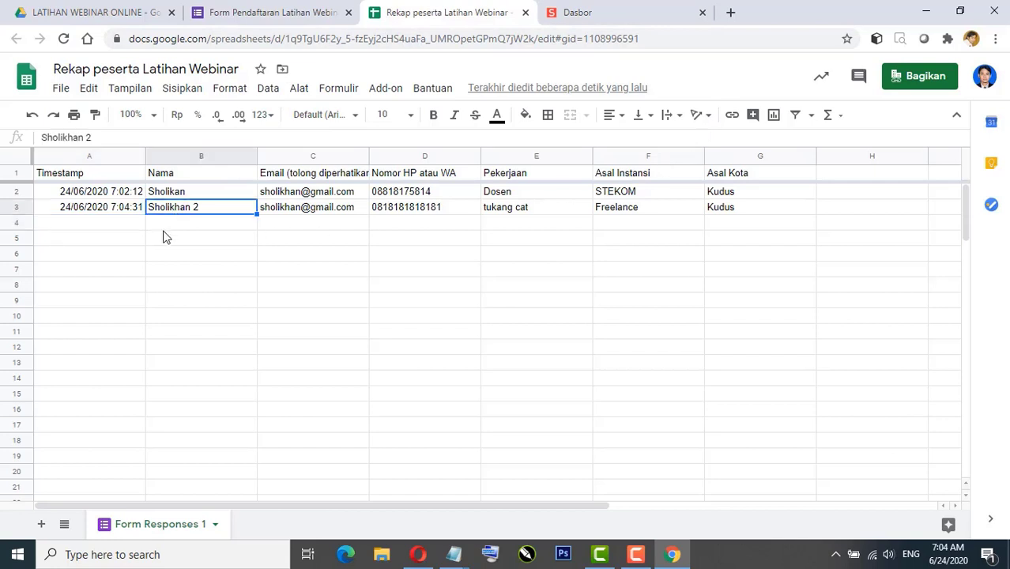
left_click(315, 224)
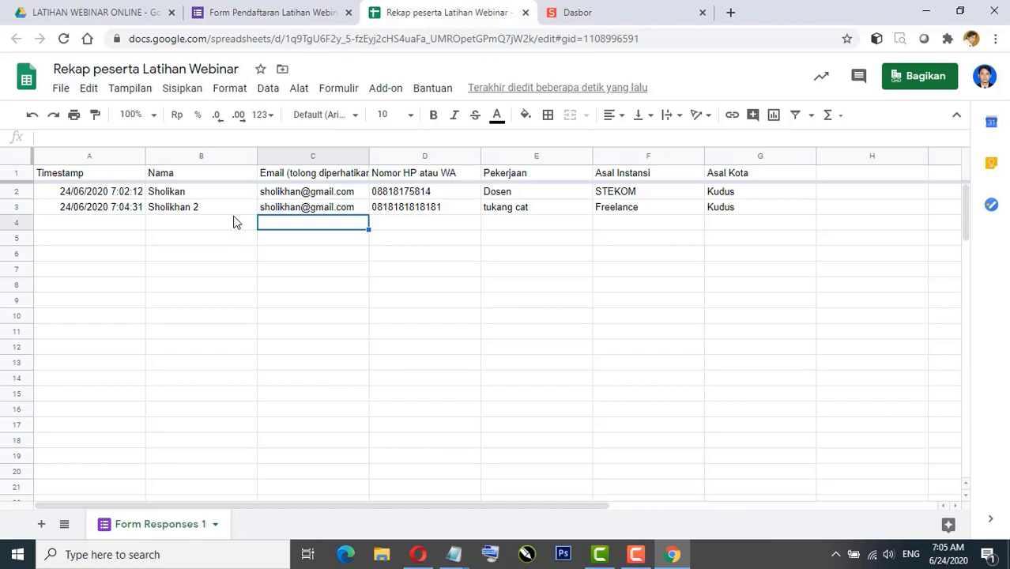
Step: Start a new Gmail message with subject 'Pemberitahuan Keikutsertaan Latihan Webinar'
left_click(731, 13)
type("gmail.com")
key("Return")
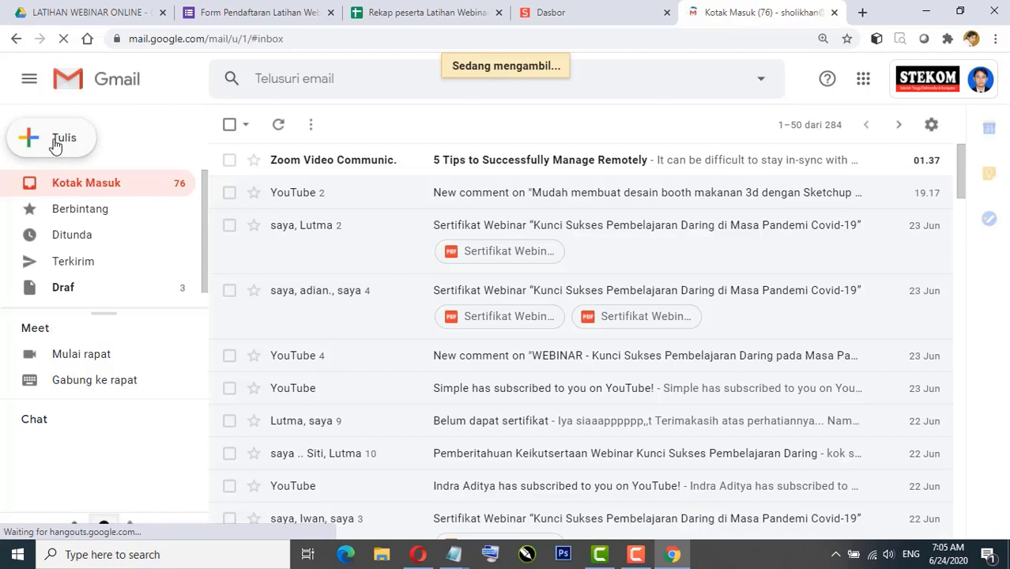
left_click(55, 147)
left_click(596, 224)
type("Pe")
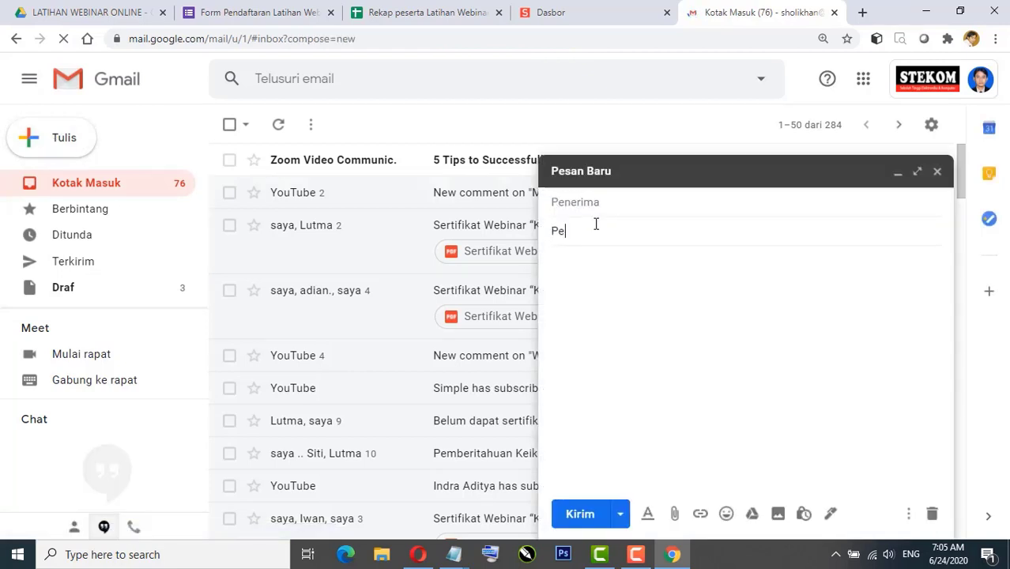
type("mberitahuann ")
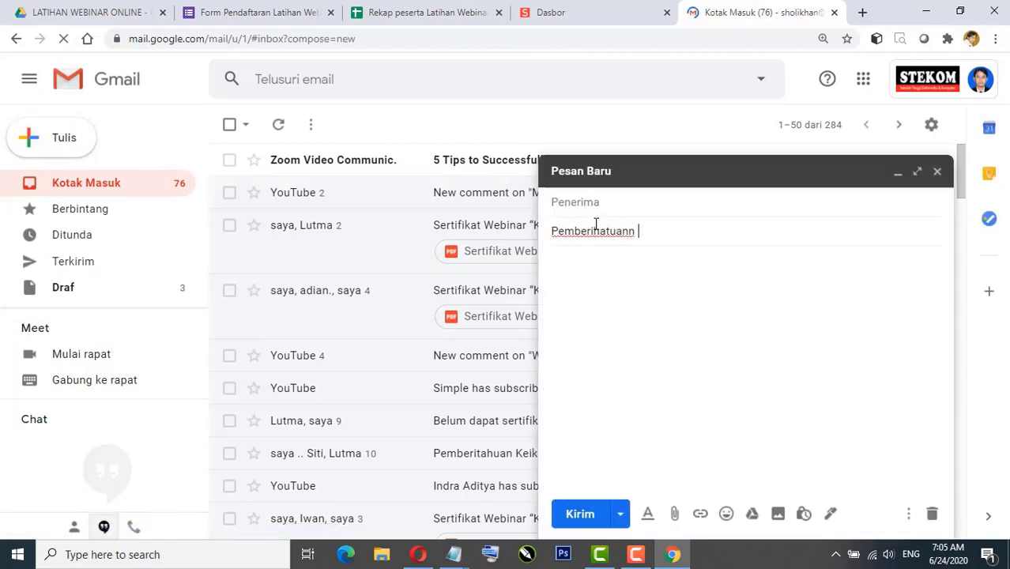
type("Kepan")
key("BackSpace")
key("BackSpace")
key("BackSpace")
key("BackSpace")
key("BackSpace")
key("BackSpace")
key("BackSpace")
type("Keikutse")
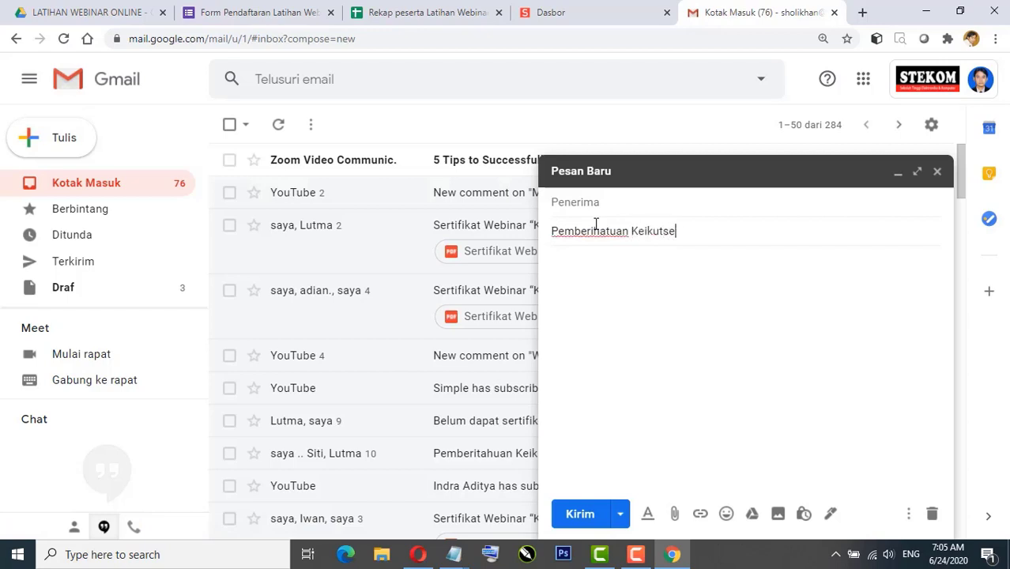
type("rtaan Latihan Wb")
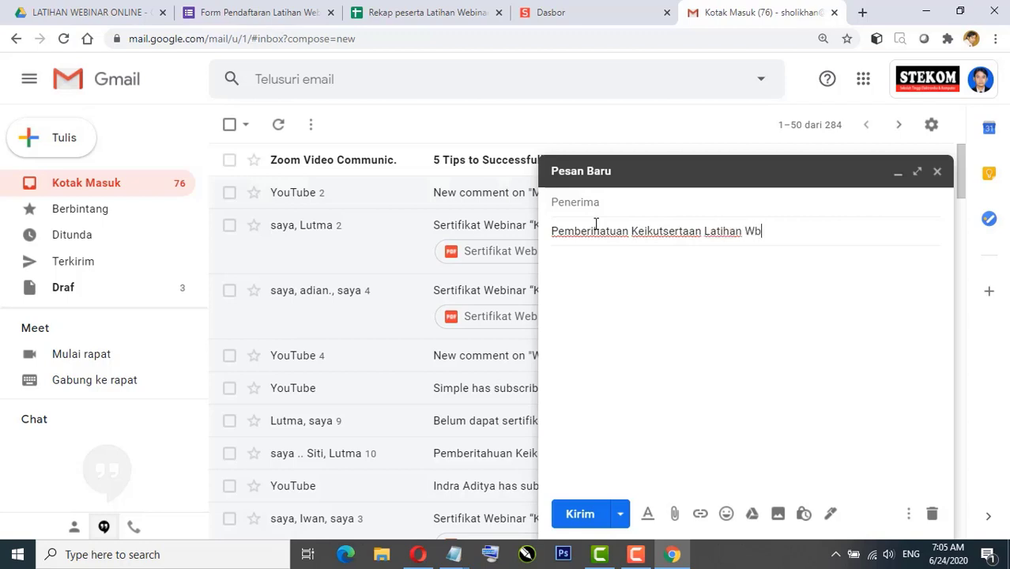
key("BackSpace")
type("ebinar")
Step: Write body lines: Kata pengantar, tulis link zoom, tulis link streaming youtube, tulis no hp kontak informasi
left_click(602, 278)
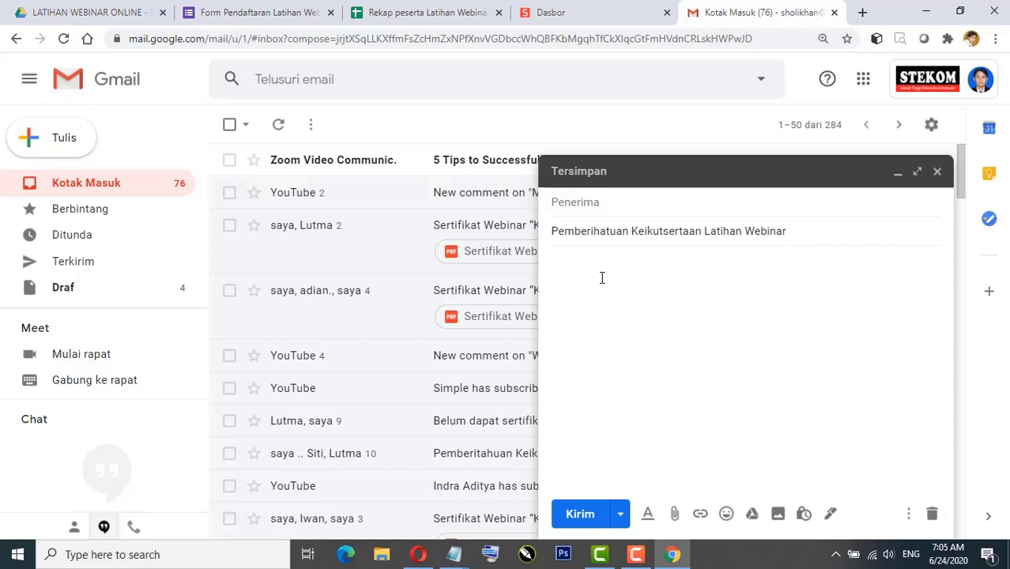
type("Yang")
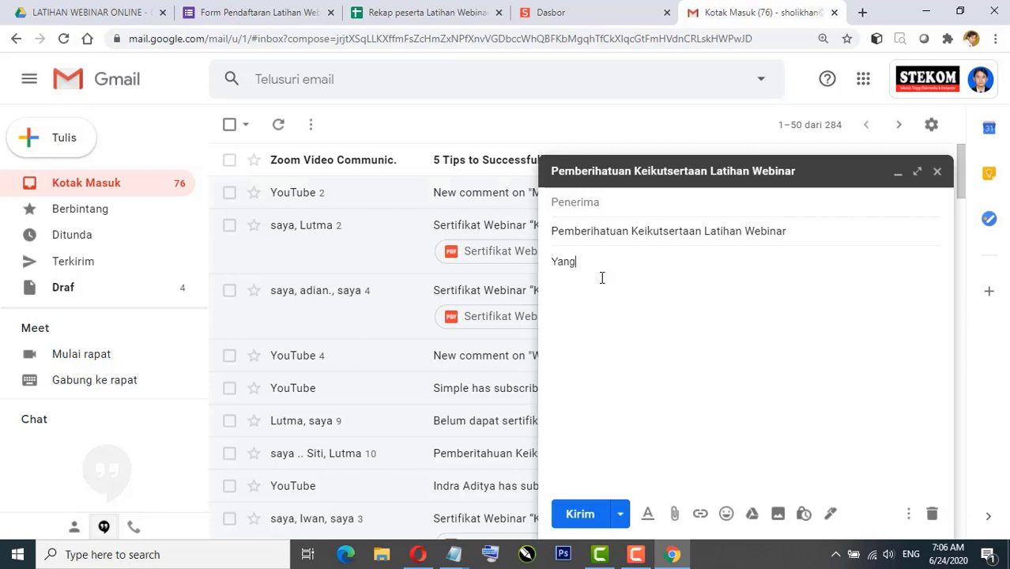
key("BackSpace")
key("BackSpace")
key("BackSpace")
key("BackSpace")
type("Kata pengang")
key("BackSpace")
type("tar")
key("Return")
type("tulis link zoom")
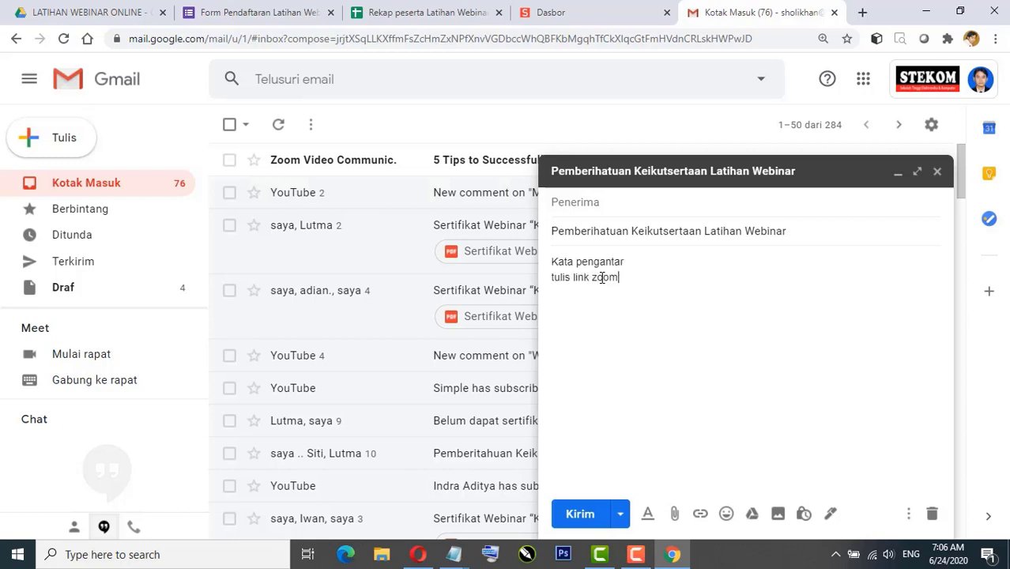
key("Return")
type("tulis ilink")
key("BackSpace")
key("BackSpace")
type("k streaming yo")
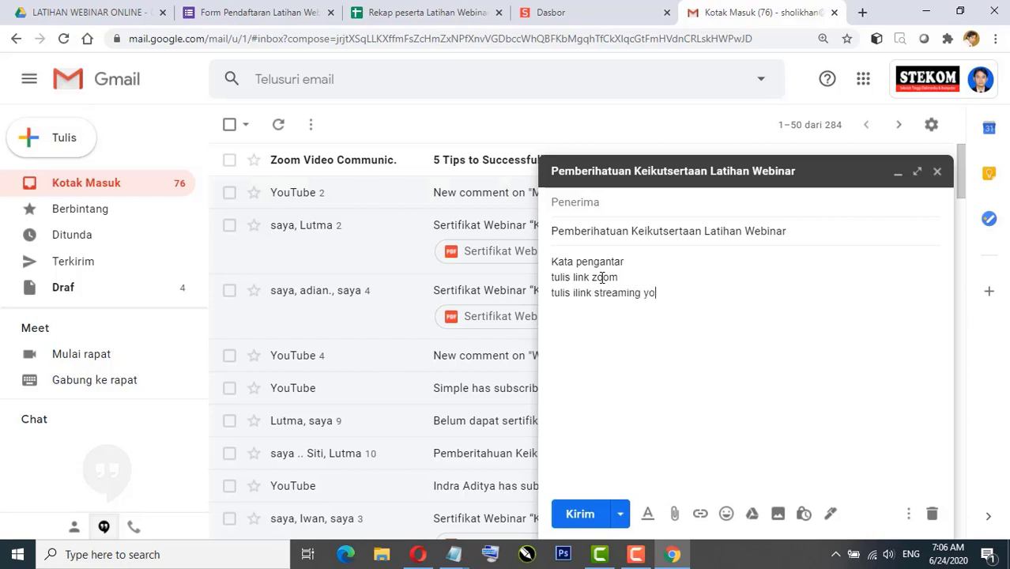
type("utube ")
type("tulis")
type(" no hp konta")
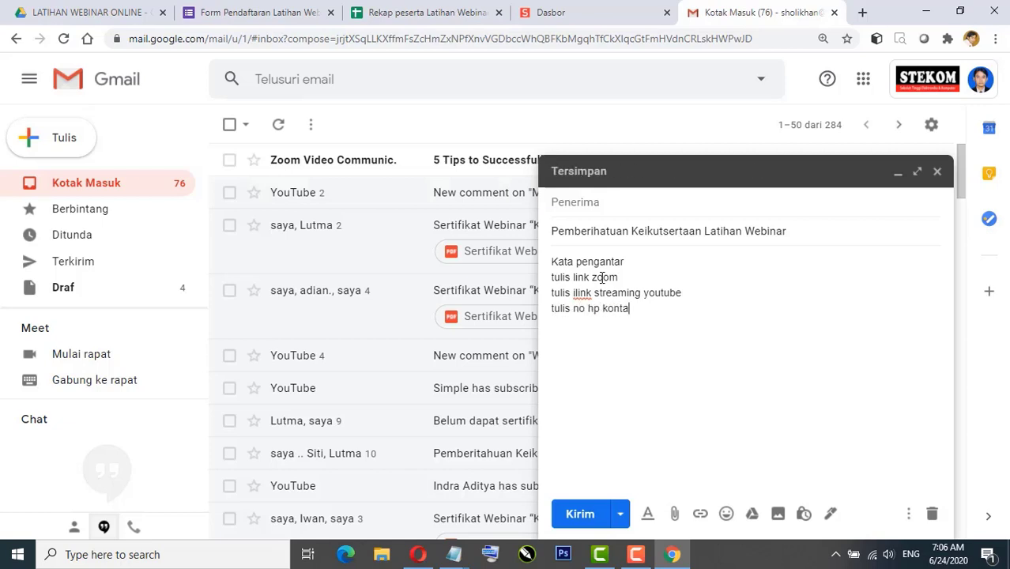
type("k yg")
key("BackSpace")
key("BackSpace")
key("BackSpace")
type("informasi")
Step: Copy the two registrant email addresses in cells C2:C3 of the response sheet
left_click(417, 13)
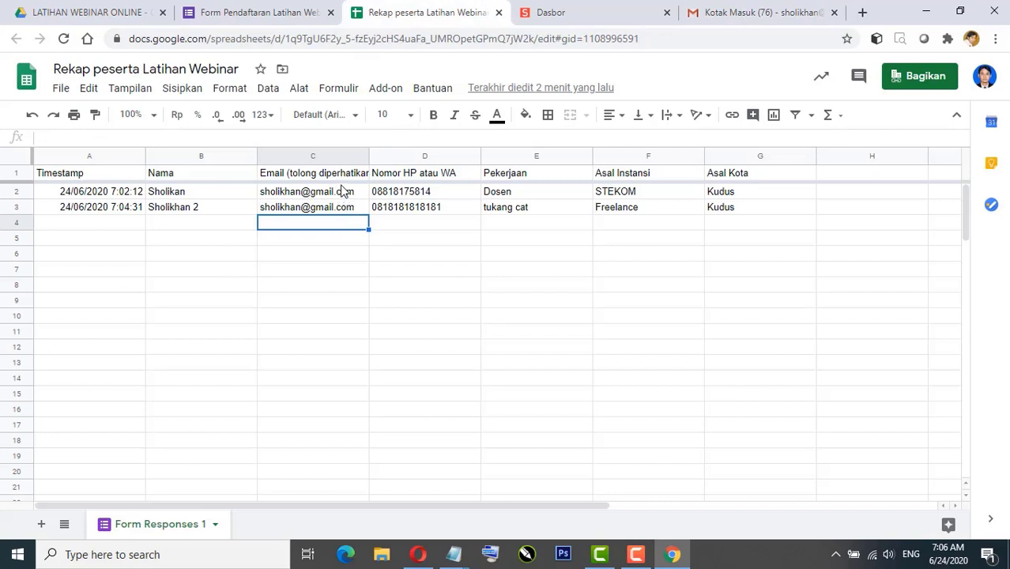
left_click_drag(340, 172, 342, 238)
mouse_move(349, 192)
left_mouse_down()
mouse_move(350, 311)
mouse_move(351, 212)
left_mouse_up()
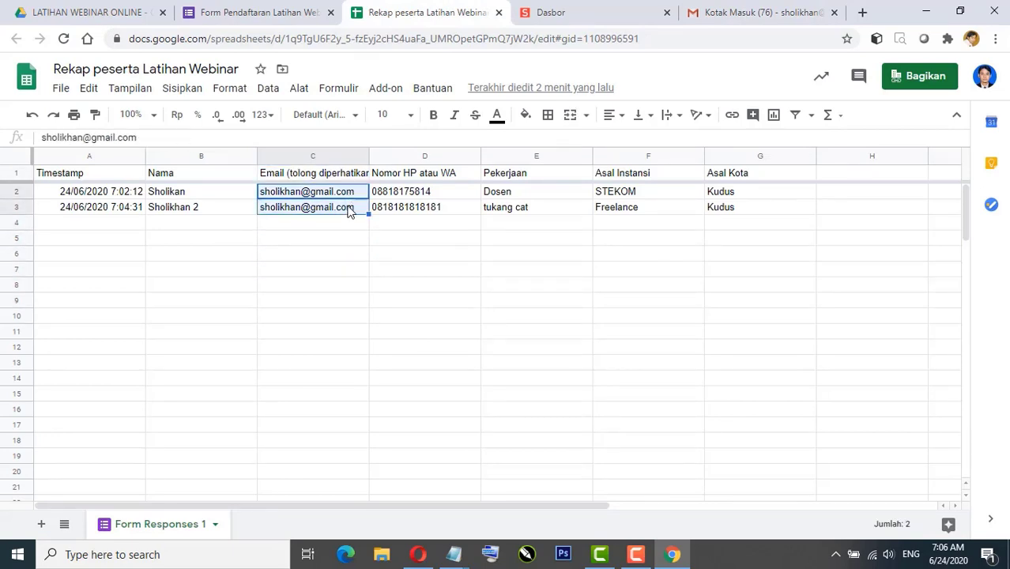
right_click(350, 212)
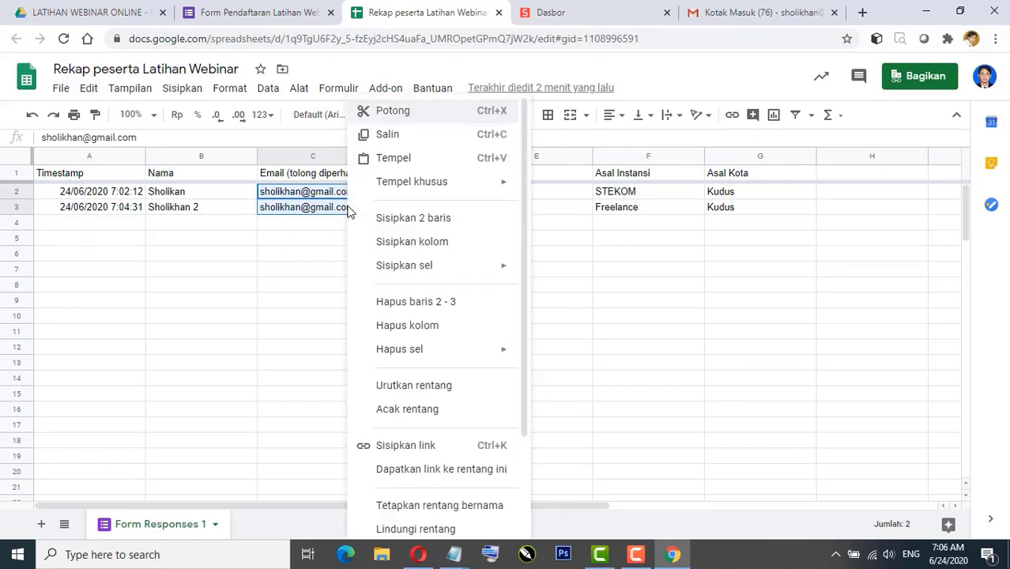
left_click(394, 136)
left_click(756, 16)
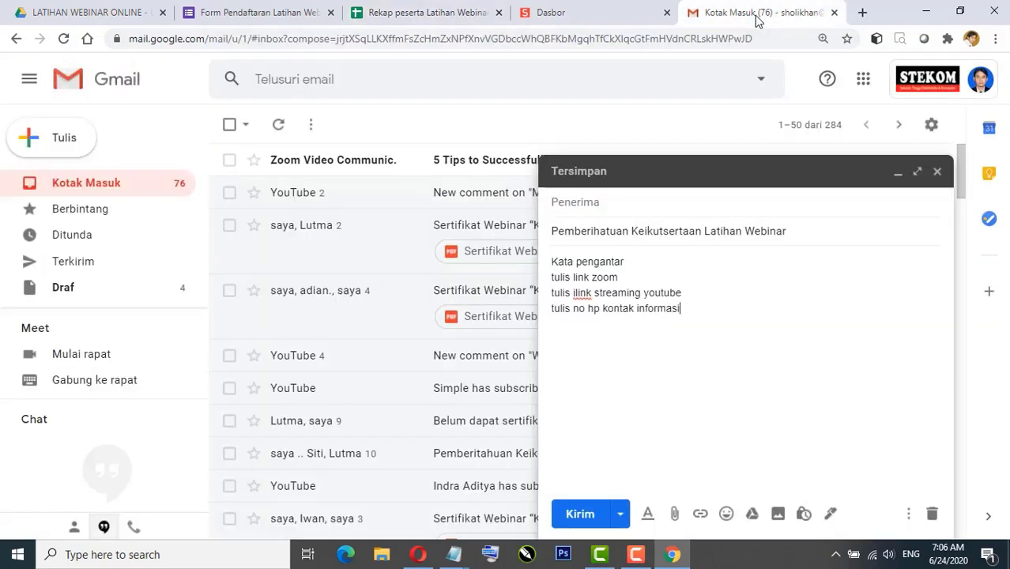
Step: Paste both registrant addresses as recipients and send the 'Pemberitahuan Keikutsertaan Latihan Webinar' notice
left_click(656, 203)
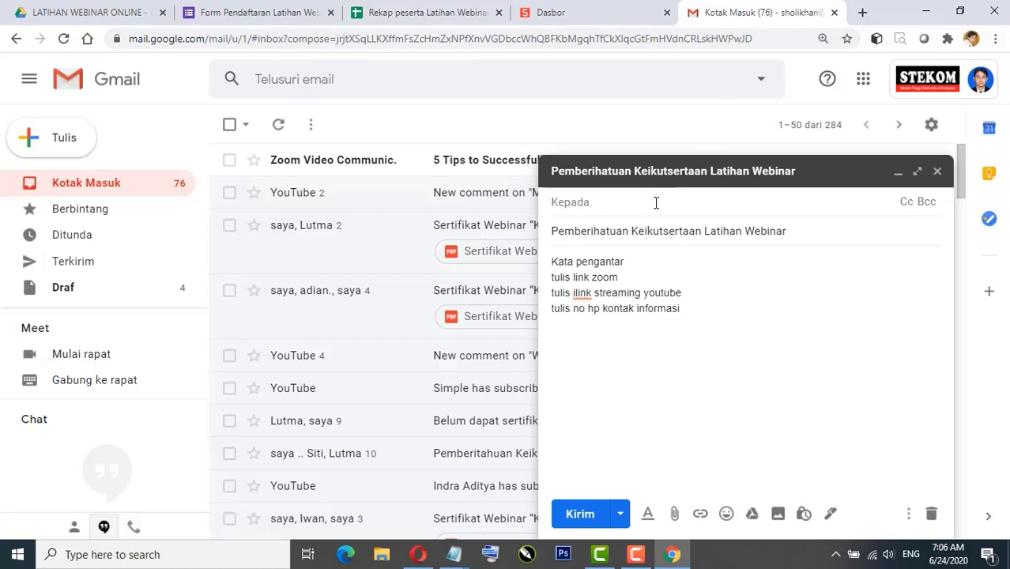
key("ctrl+v")
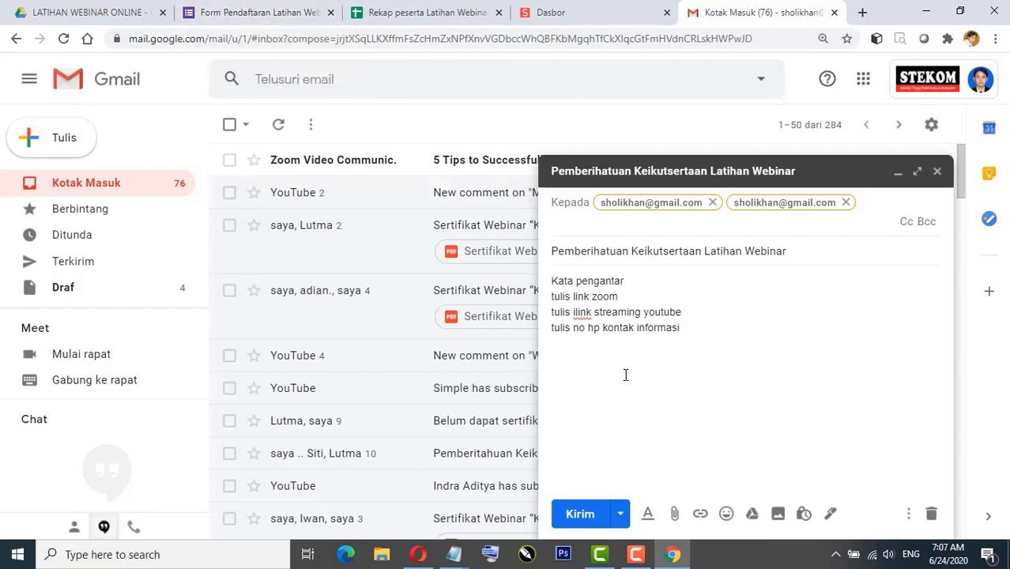
left_click(580, 515)
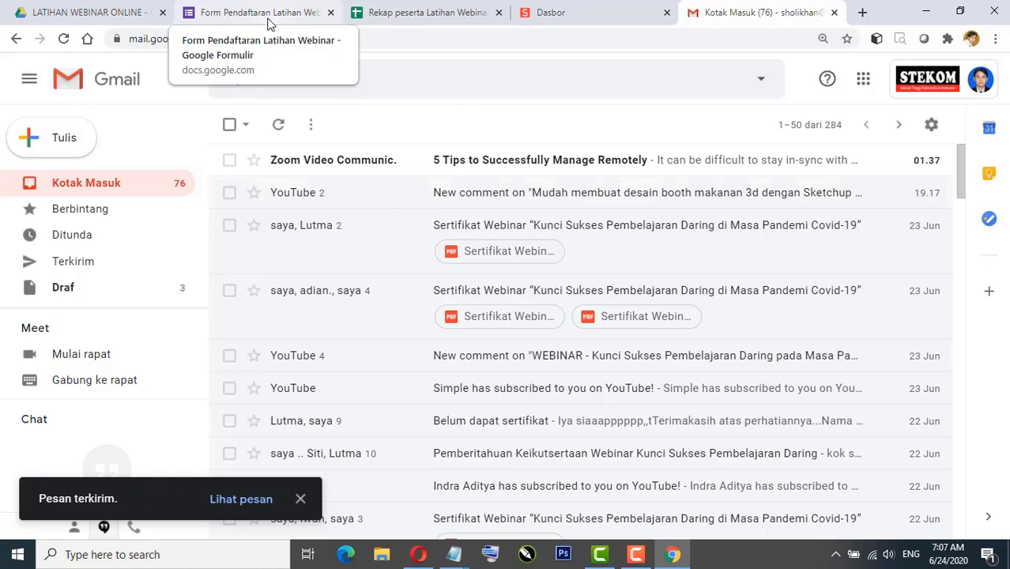
left_click(268, 23)
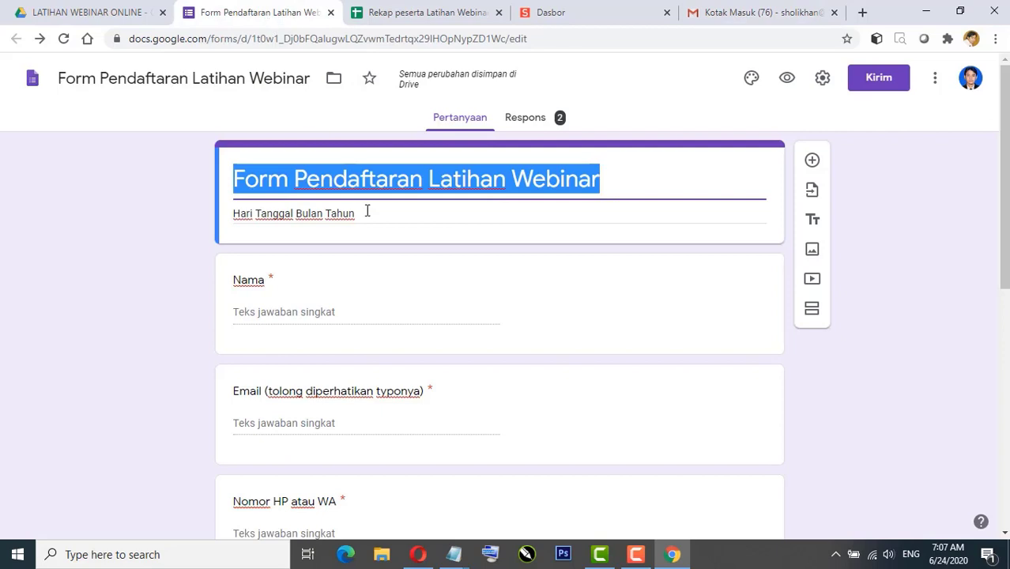
left_click(167, 261)
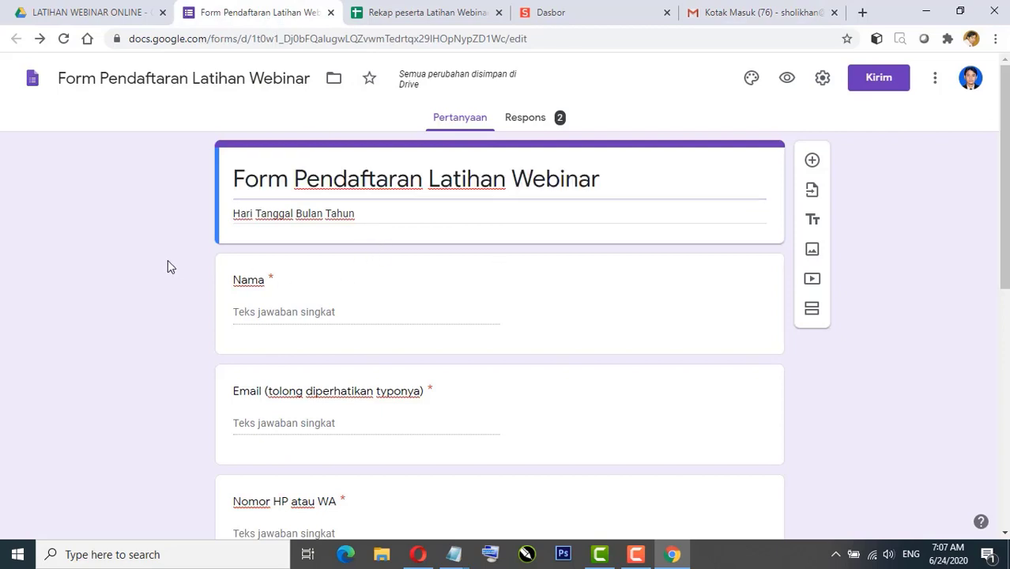